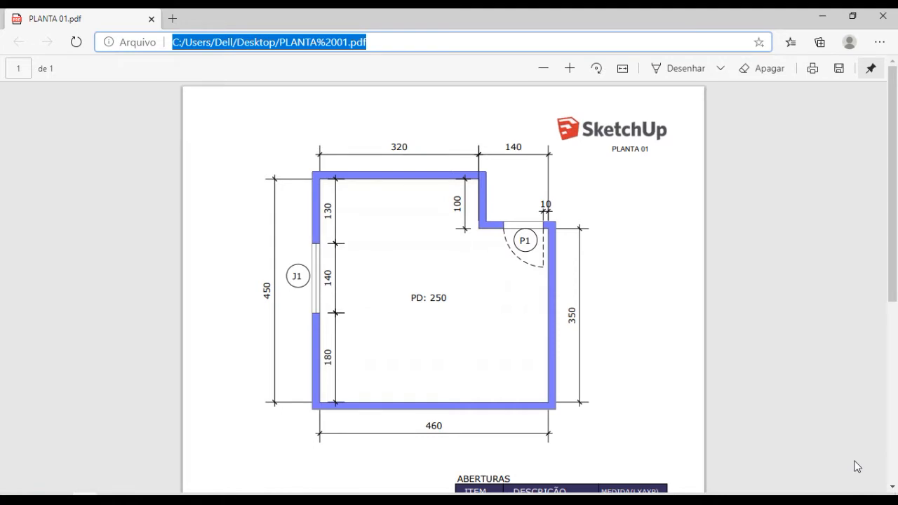
# - Examine the floor plan's wall dimensions and the openings table for door P1 and window J1, including the window's sill height
pyautogui.scroll(-4, 594, 322)
pyautogui.scroll(4, 594, 324)
pyautogui.scroll(-4, 421, 358)
pyautogui.scroll(2, 494, 327)
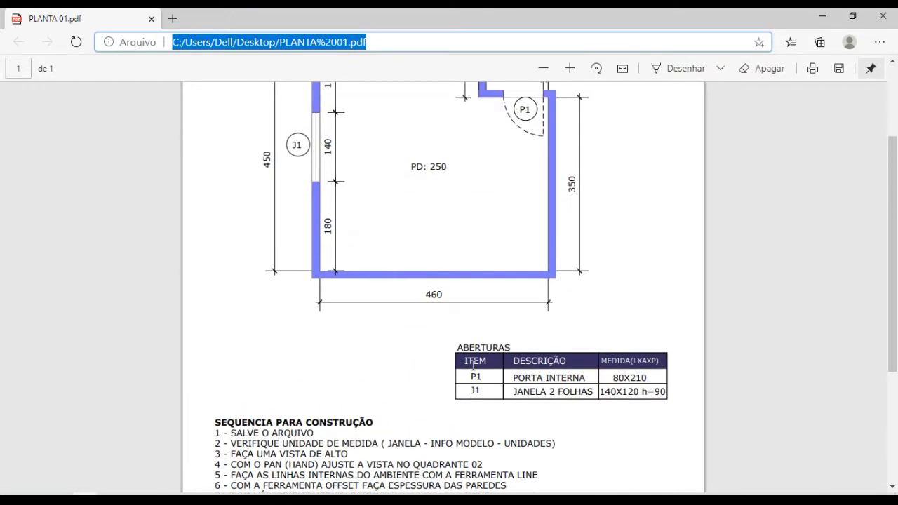
pyautogui.scroll(2, 519, 337)
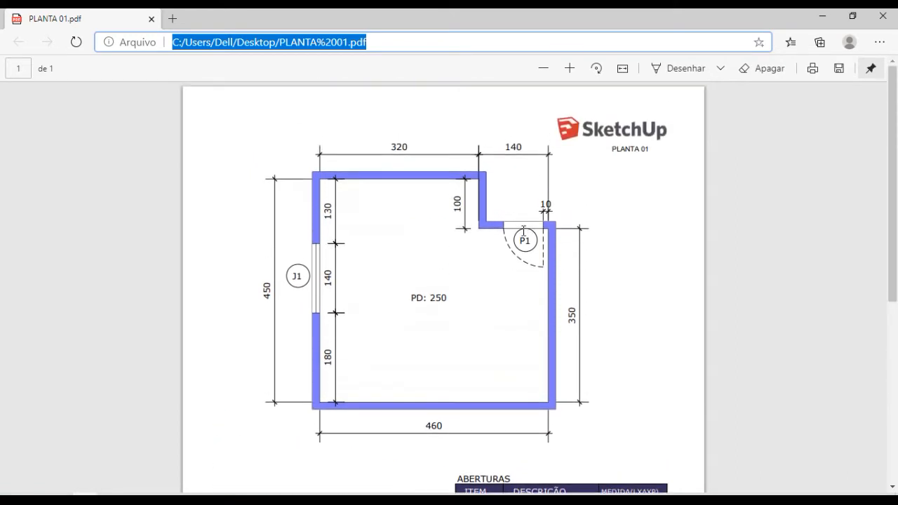
pyautogui.scroll(-3, 556, 351)
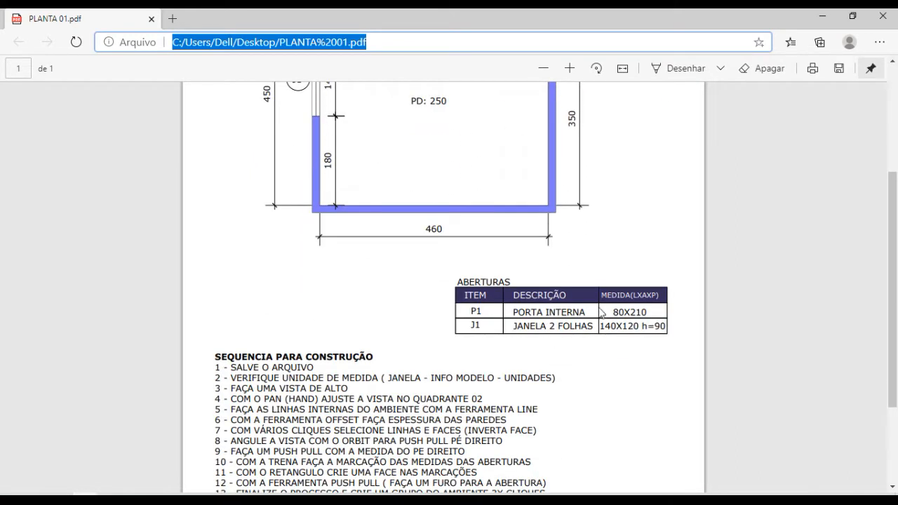
pyautogui.scroll(2, 374, 266)
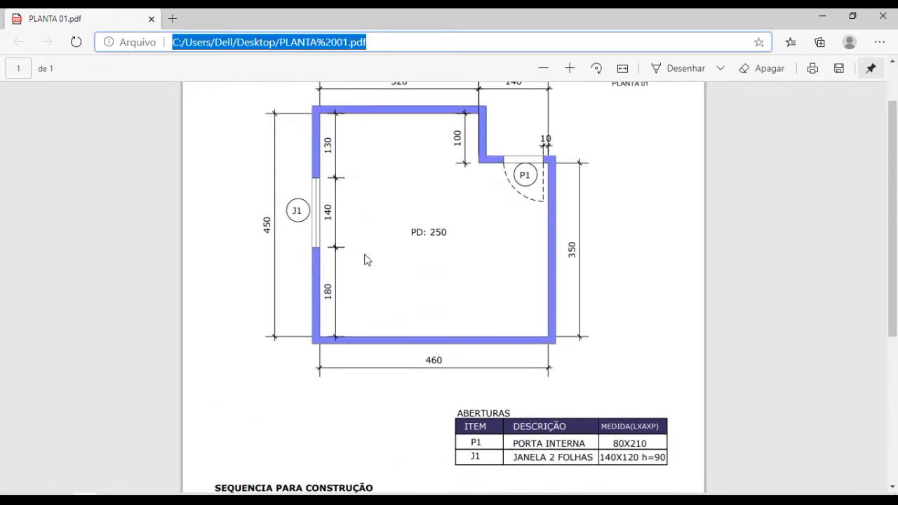
pyautogui.scroll(-3, 294, 225)
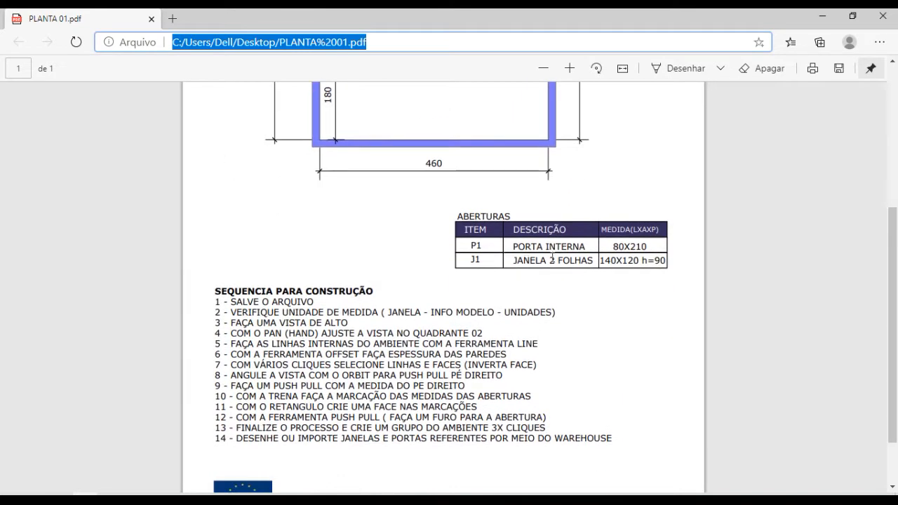
pyautogui.scroll(1, 552, 257)
pyautogui.scroll(2, 611, 395)
pyautogui.scroll(-1, 627, 437)
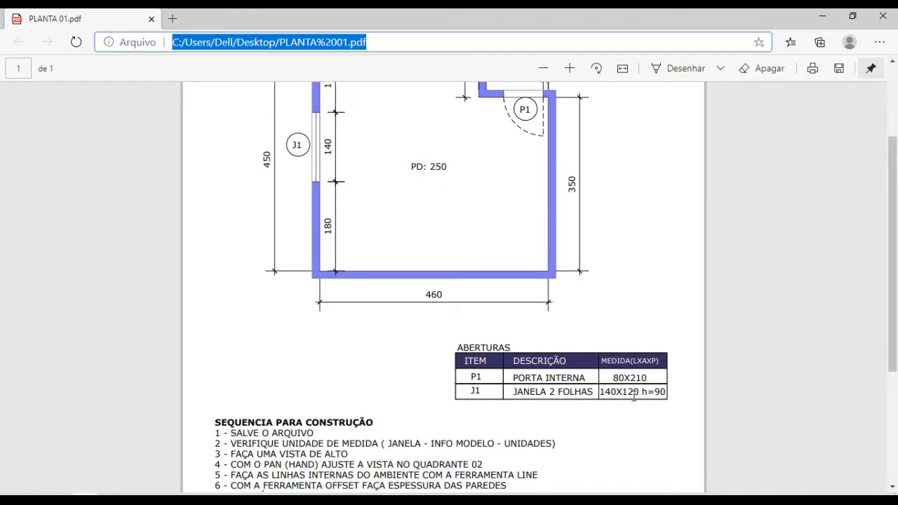
pyautogui.moveTo(642, 393); pyautogui.dragTo(664, 392)
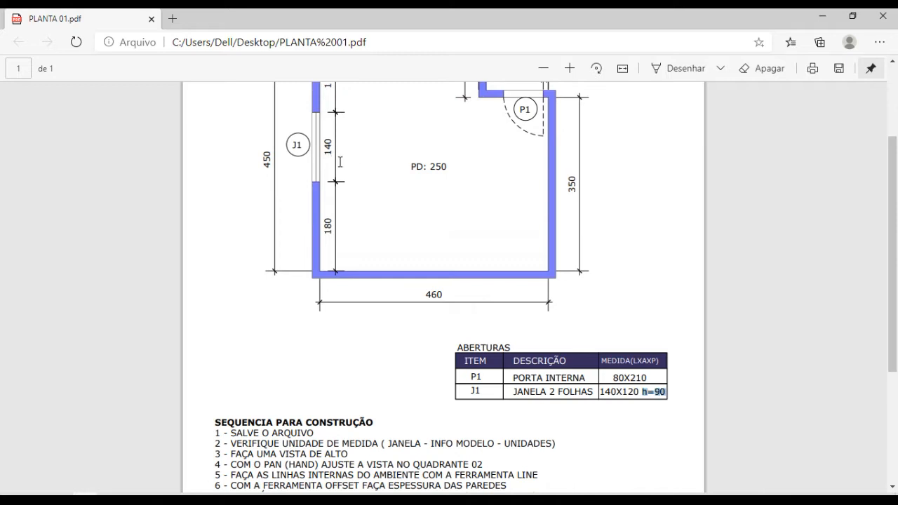
# - Review the 14-item construction sequence in the PDF and compare it with the dimensioned floor plan
pyautogui.scroll(-3, 340, 162)
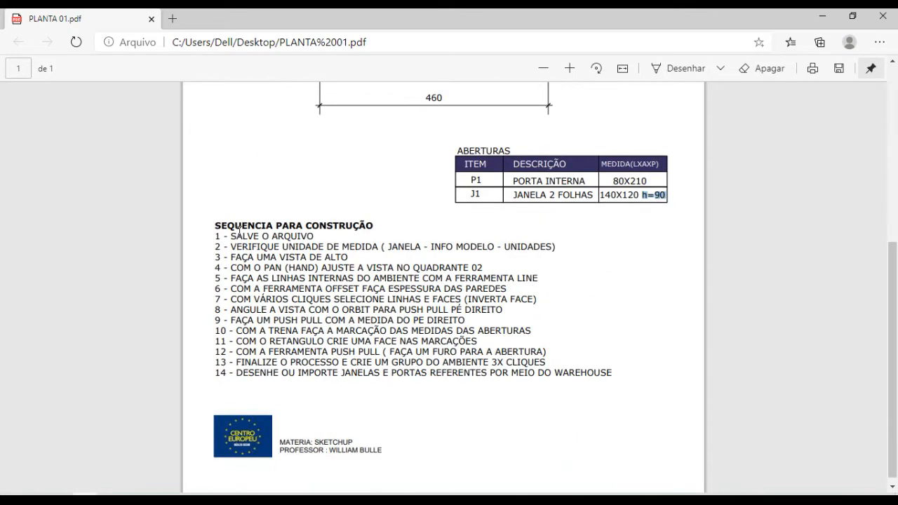
pyautogui.moveTo(215, 237); pyautogui.dragTo(626, 372)
pyautogui.scroll(3, 523, 337)
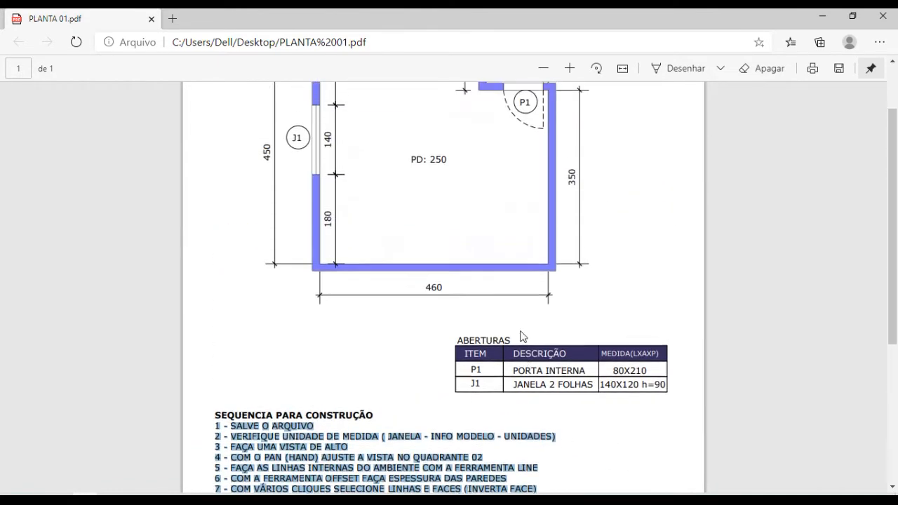
pyautogui.scroll(1, 523, 337)
pyautogui.scroll(2, 456, 222)
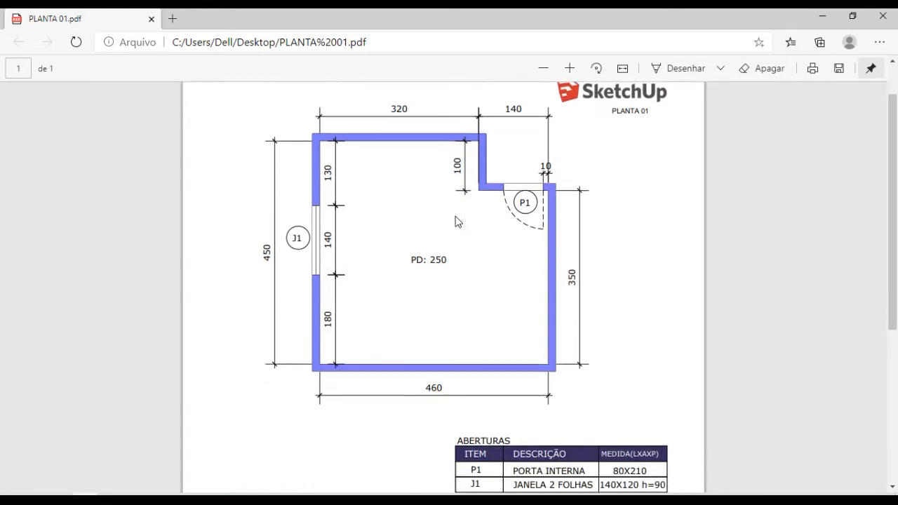
pyautogui.scroll(-1, 457, 223)
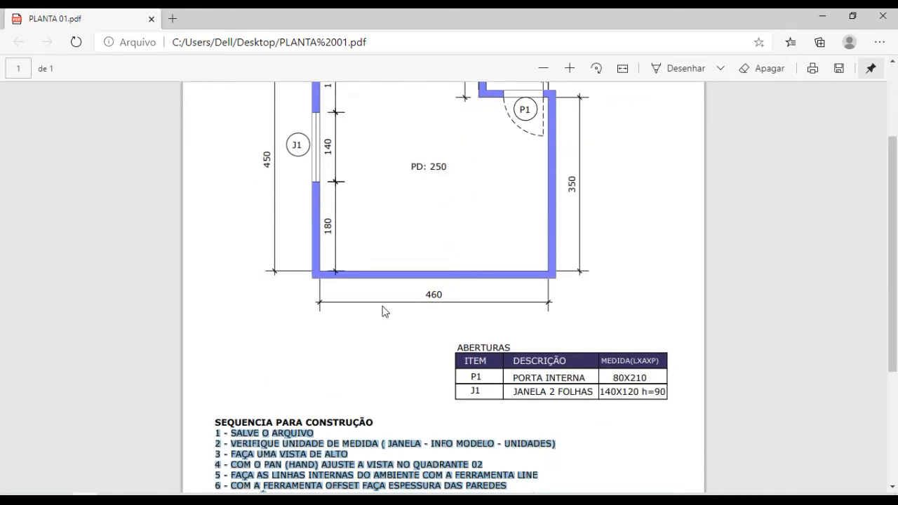
pyautogui.scroll(2, 383, 311)
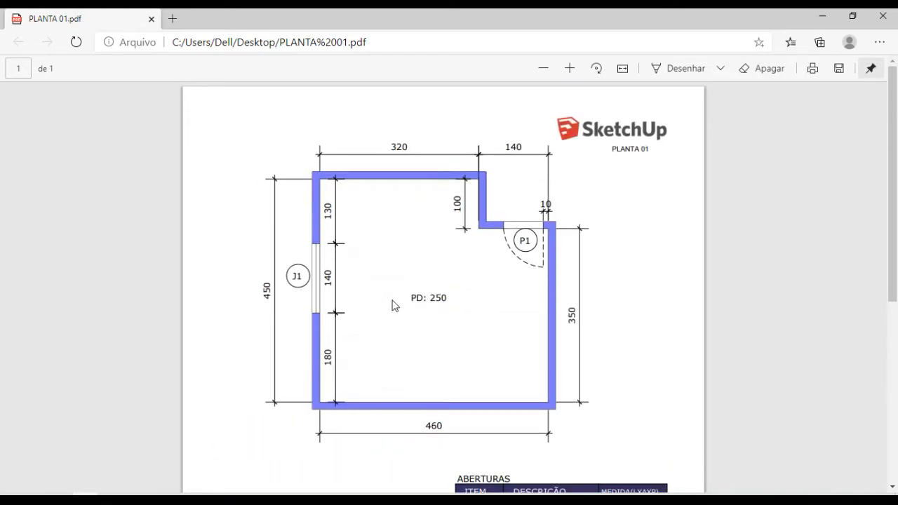
pyautogui.scroll(-1, 340, 335)
pyautogui.scroll(1, 339, 335)
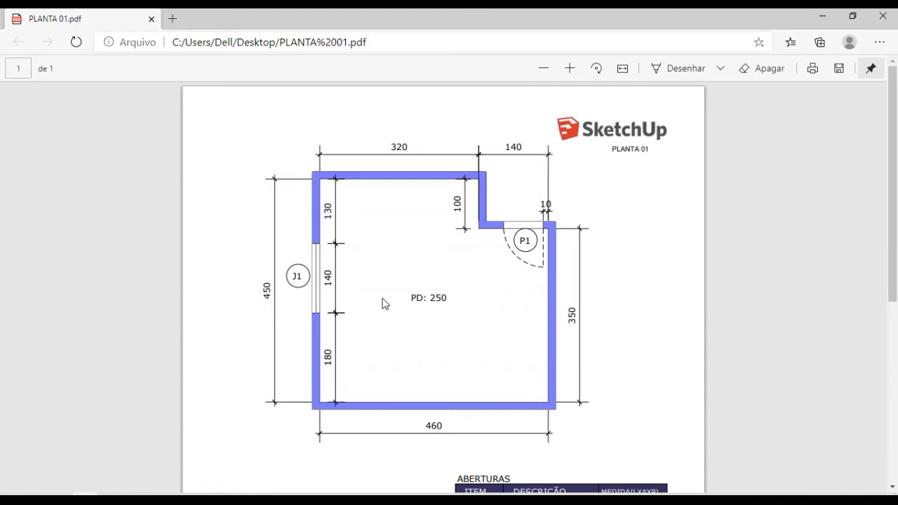
pyautogui.scroll(-2, 383, 303)
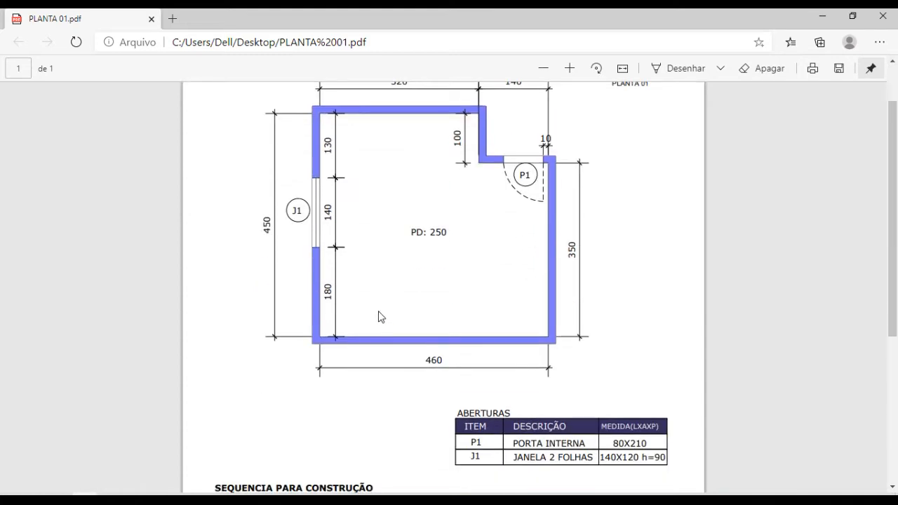
# - Switch to SketchUp to look over the starting model, and return to the PDF to read the first construction instruction
pyautogui.click(231, 500)
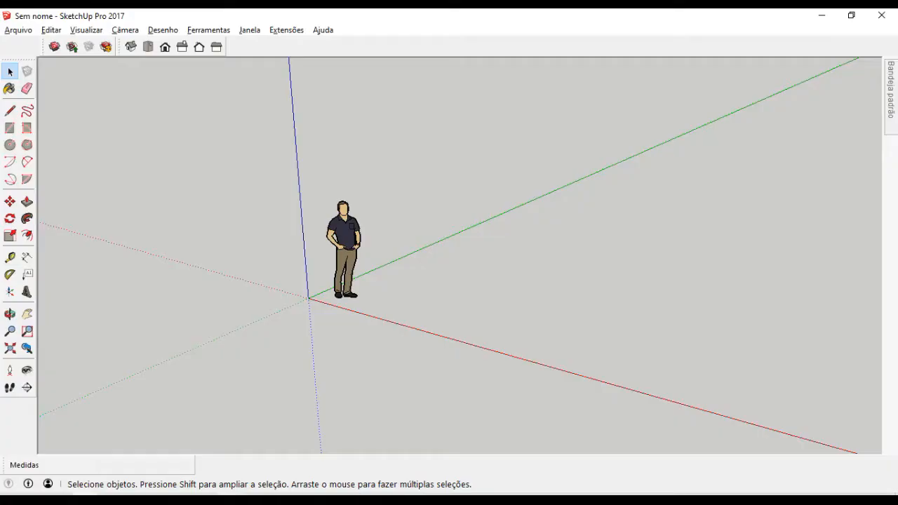
pyautogui.keyDown('shift'); pyautogui.moveTo(444, 234); pyautogui.dragTo(376, 259, button='middle'); pyautogui.keyUp('shift')
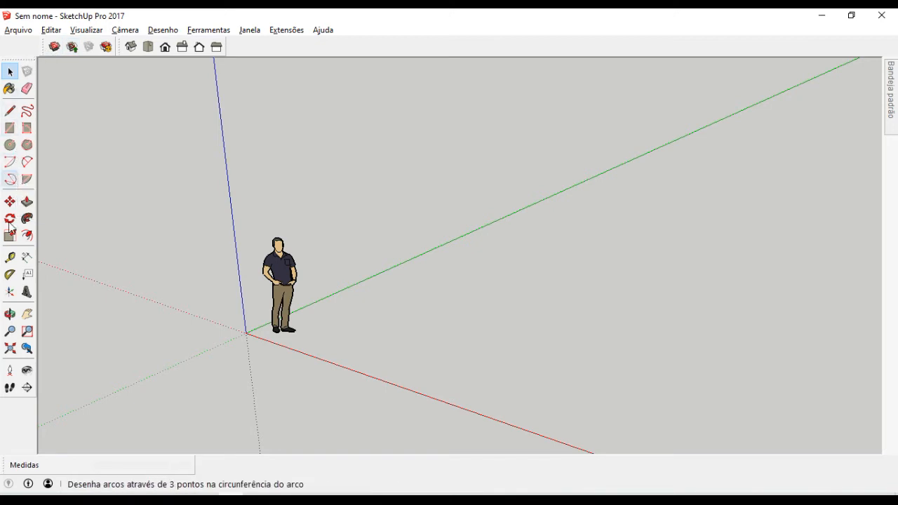
pyautogui.moveTo(313, 264); pyautogui.dragTo(328, 261, button='middle')
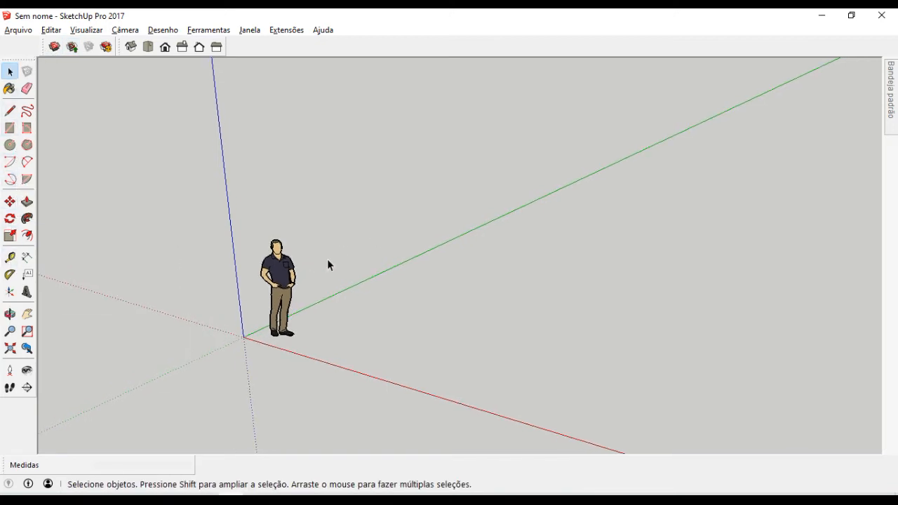
pyautogui.click(236, 499)
pyautogui.scroll(-4, 362, 346)
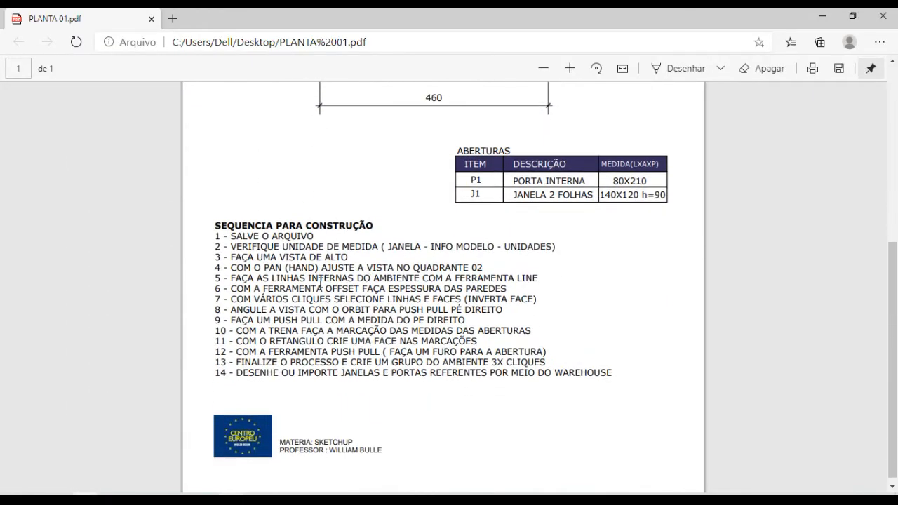
pyautogui.moveTo(232, 235); pyautogui.dragTo(269, 246)
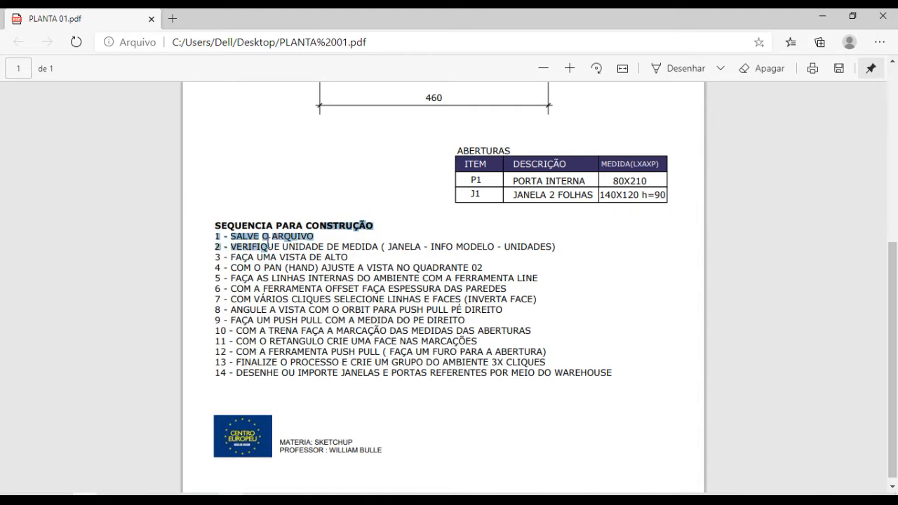
# - Switch to SketchUp and save the model on the desktop as PLANTA 01 A
pyautogui.hotkey('alt', 'Tab')
pyautogui.click(19, 29)
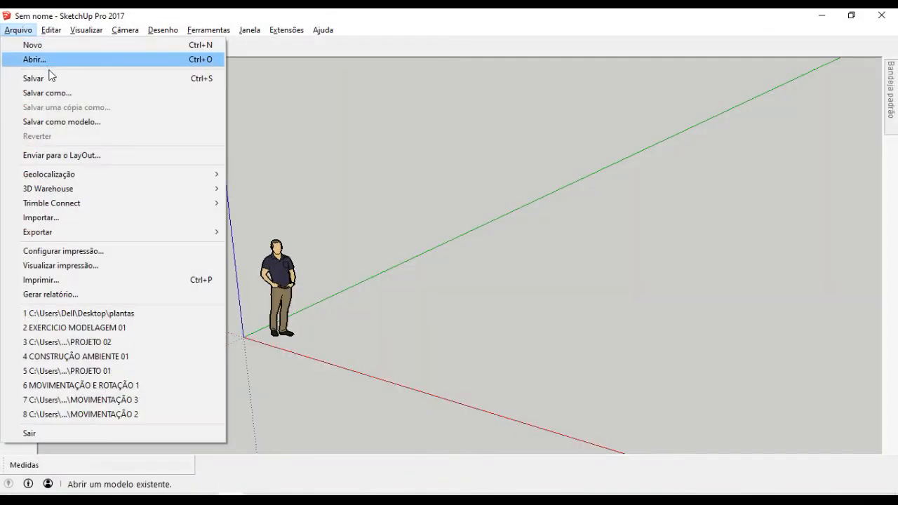
pyautogui.click(42, 78)
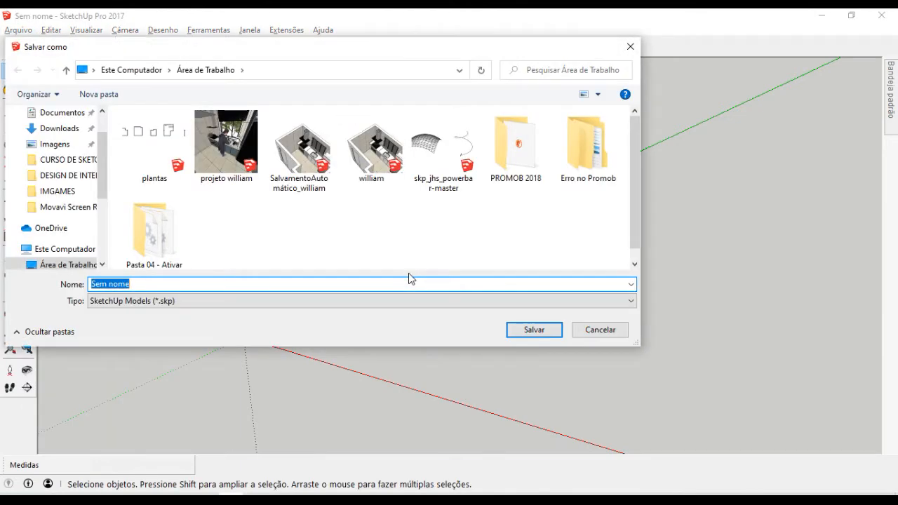
pyautogui.write('plan')
pyautogui.press('BackSpace')
pyautogui.press('BackSpace')
pyautogui.press('BackSpace')
pyautogui.press('BackSpace')
pyautogui.write('PLANTA 01')
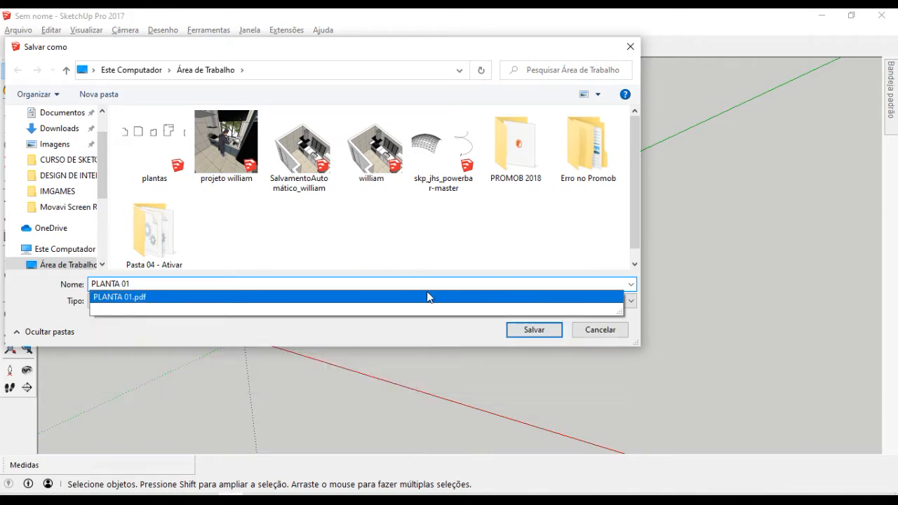
pyautogui.click(351, 284)
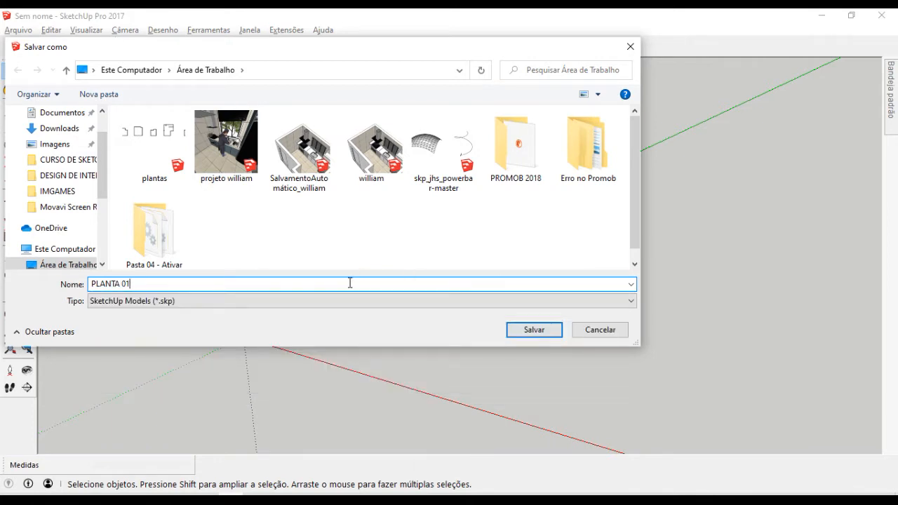
pyautogui.write('A')
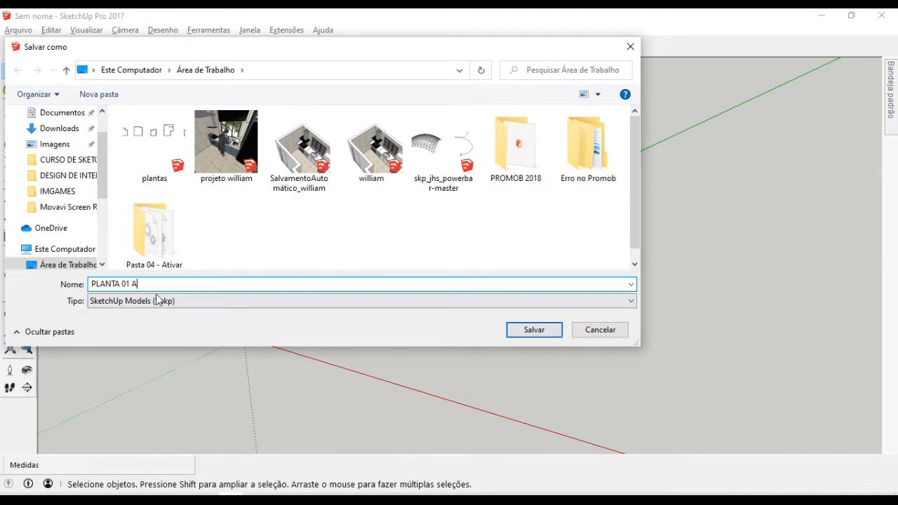
pyautogui.click(528, 332)
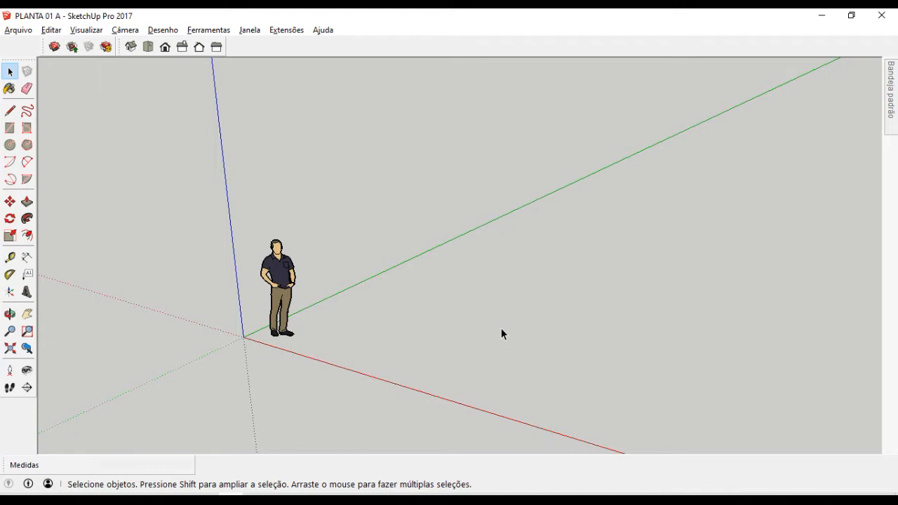
# - Read the PDF's instruction on measurement units, and check in SketchUp's model information that lengths use decimal centimetres
pyautogui.moveTo(290, 292); pyautogui.dragTo(300, 293, button='middle')
pyautogui.keyDown('shift'); pyautogui.moveTo(441, 327); pyautogui.dragTo(405, 330, button='middle'); pyautogui.keyUp('shift')
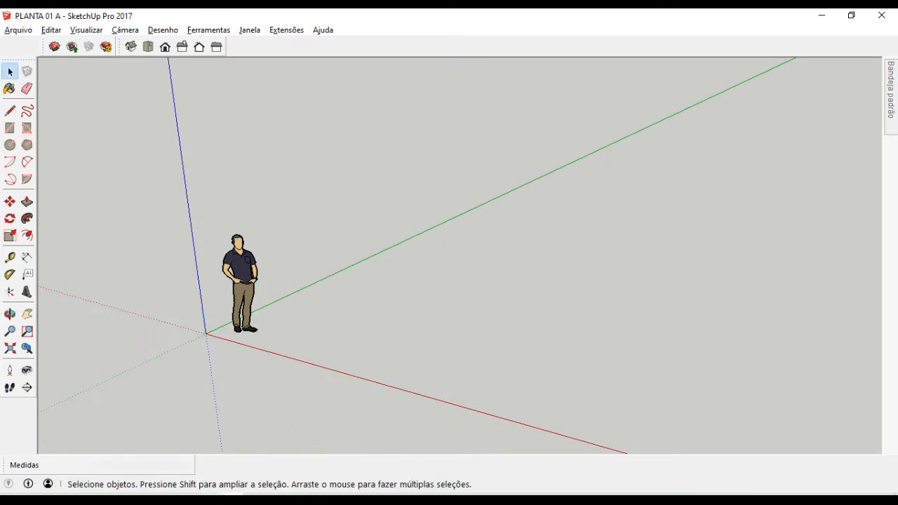
pyautogui.hotkey('alt', 'Tab')
pyautogui.click(313, 257)
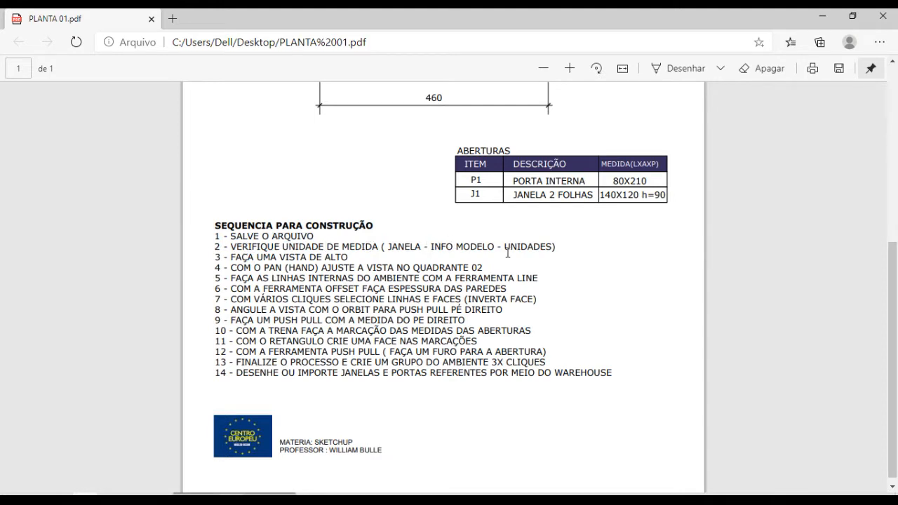
pyautogui.hotkey('alt', 'Tab')
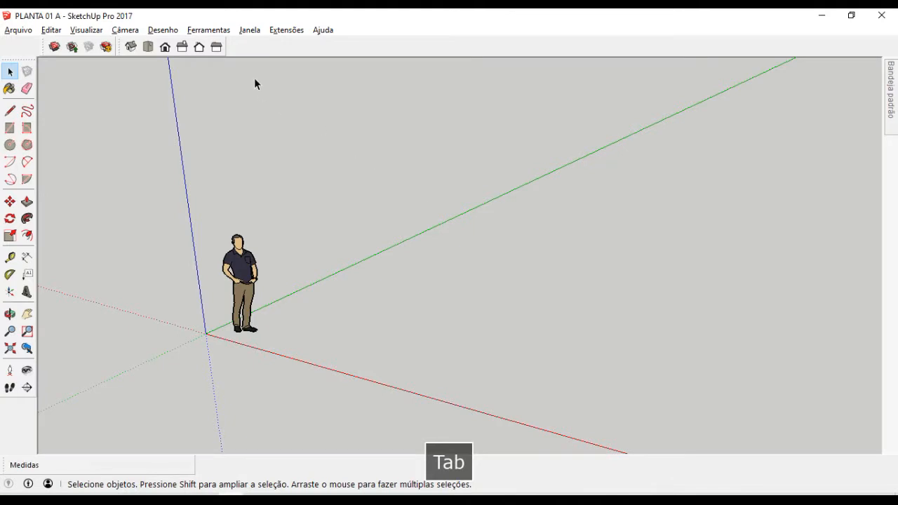
pyautogui.click(246, 30)
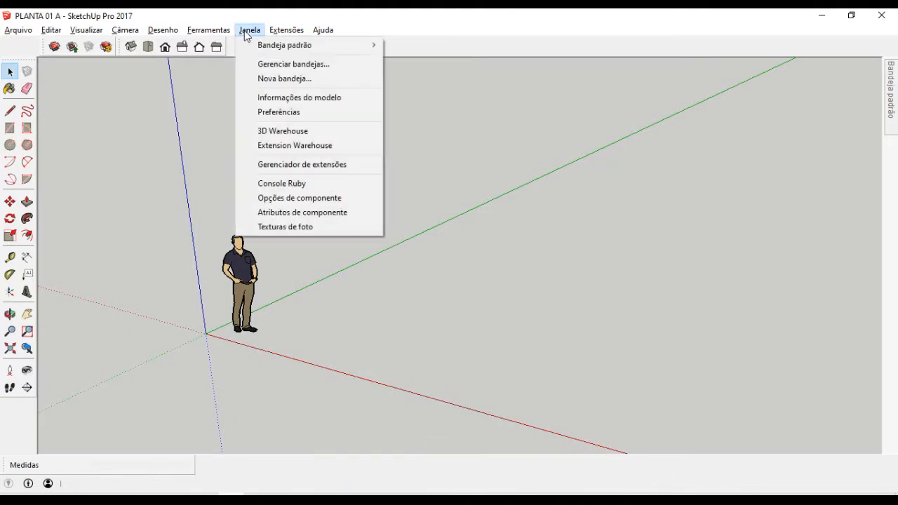
pyautogui.click(283, 101)
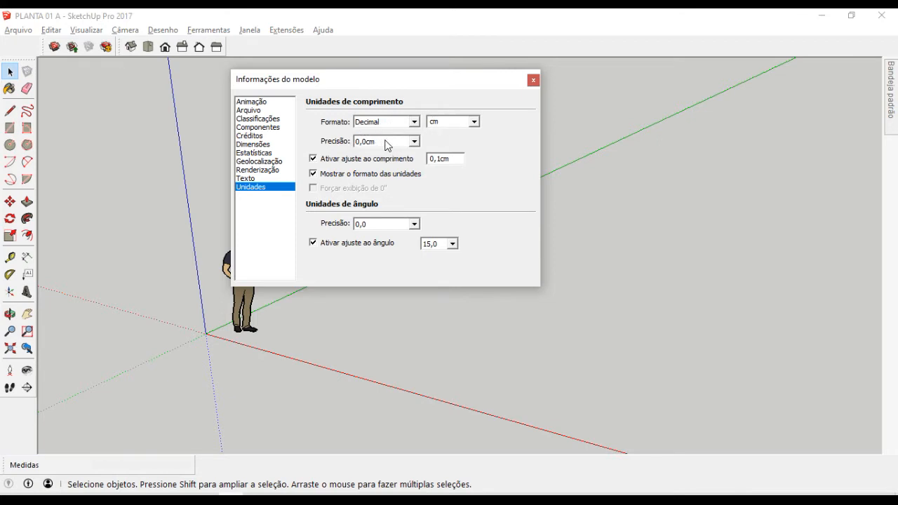
pyautogui.click(475, 121)
pyautogui.click(450, 154)
pyautogui.click(475, 121)
pyautogui.click(443, 160)
pyautogui.click(534, 81)
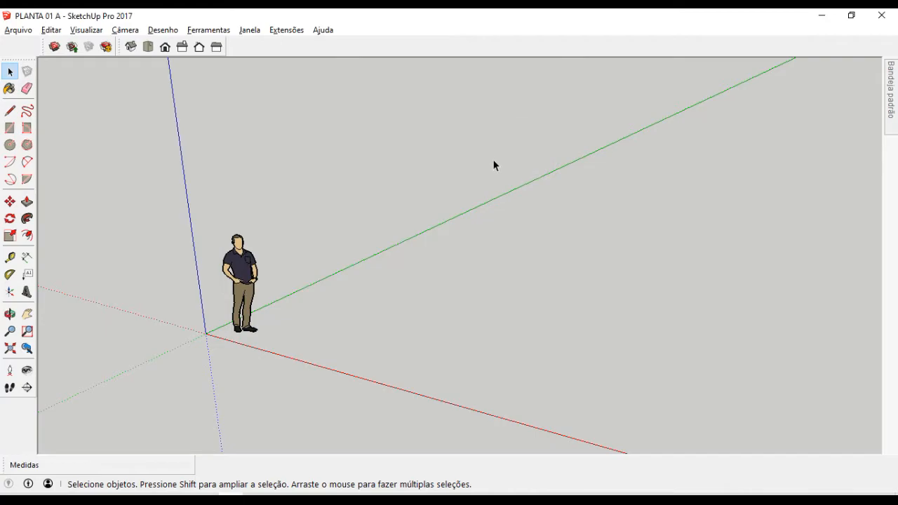
# - Check the PDF's instruction about the top view, and delete the human figure near the origin in SketchUp
pyautogui.hotkey('alt', 'Tab')
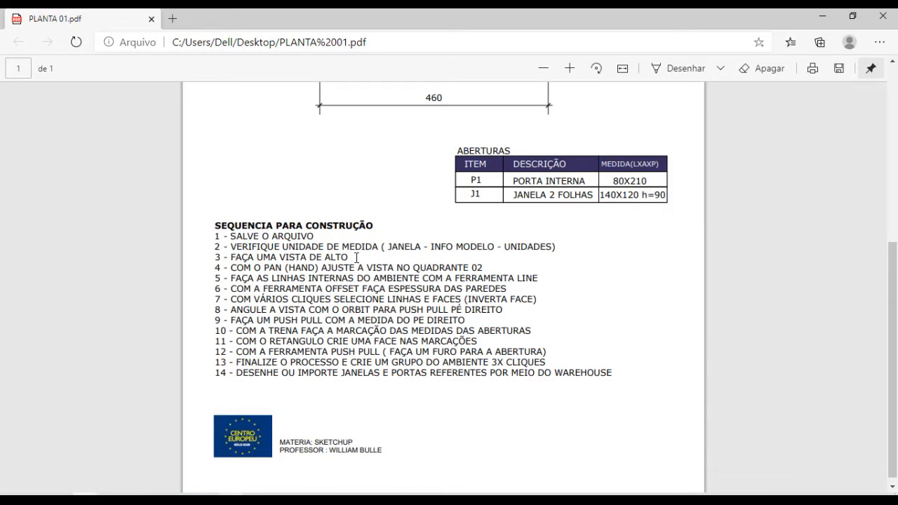
pyautogui.hotkey('alt', 'Tab')
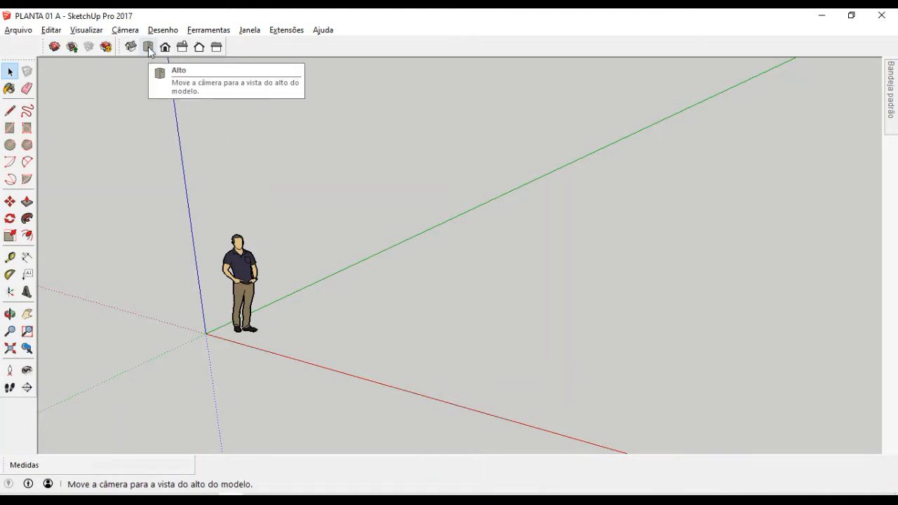
pyautogui.click(243, 285)
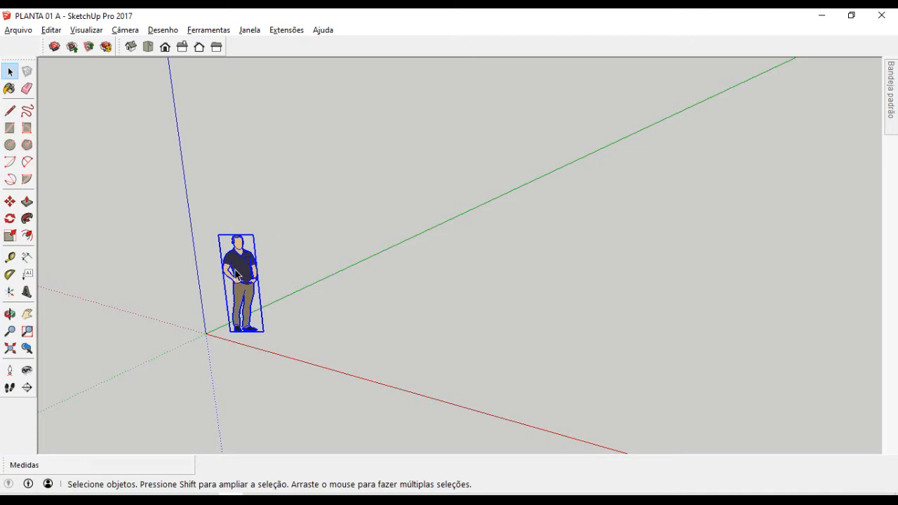
pyautogui.press('Delete')
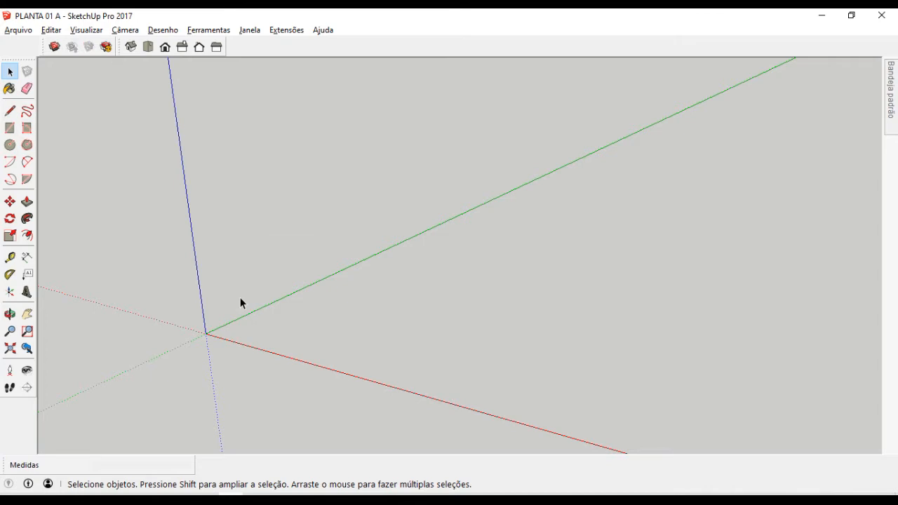
# - Set the model to the top view and, following the PDF's instruction, pan so the quadrant between the positive red and green axes fills the view
pyautogui.click(148, 48)
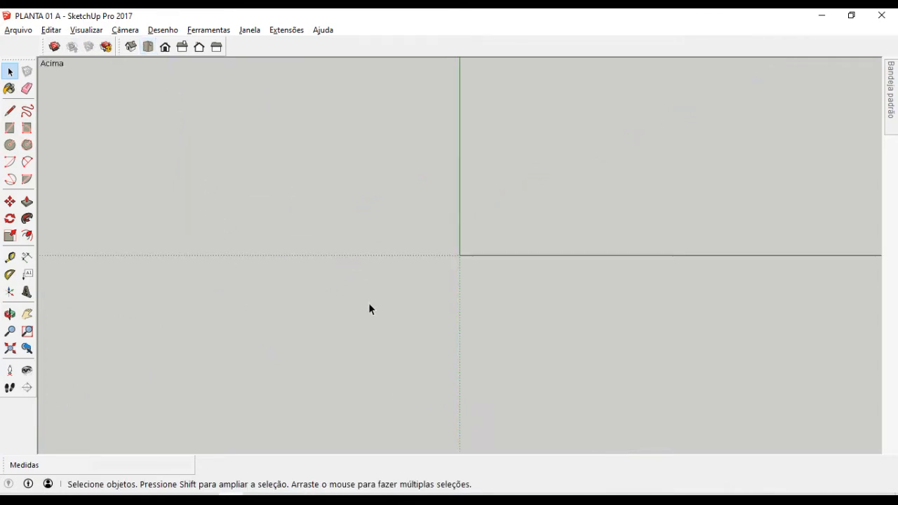
pyautogui.hotkey('alt', 'Tab')
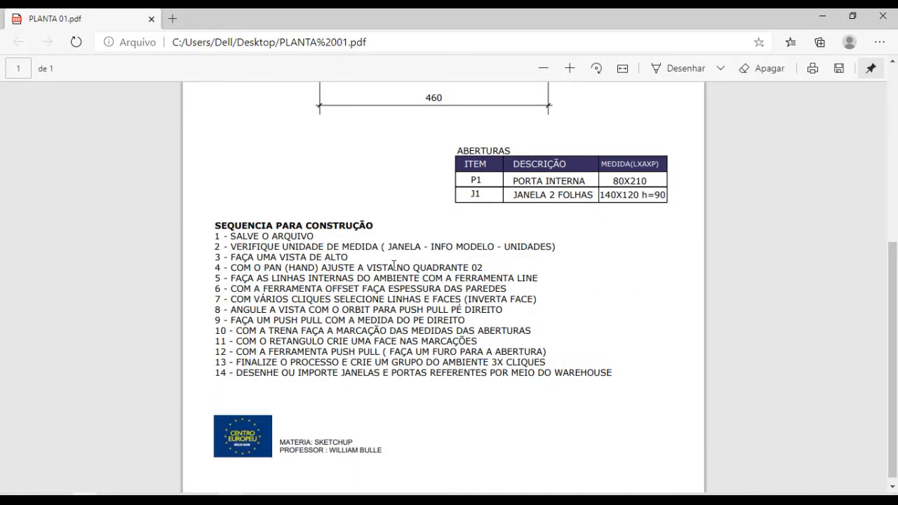
pyautogui.hotkey('alt', 'Tab')
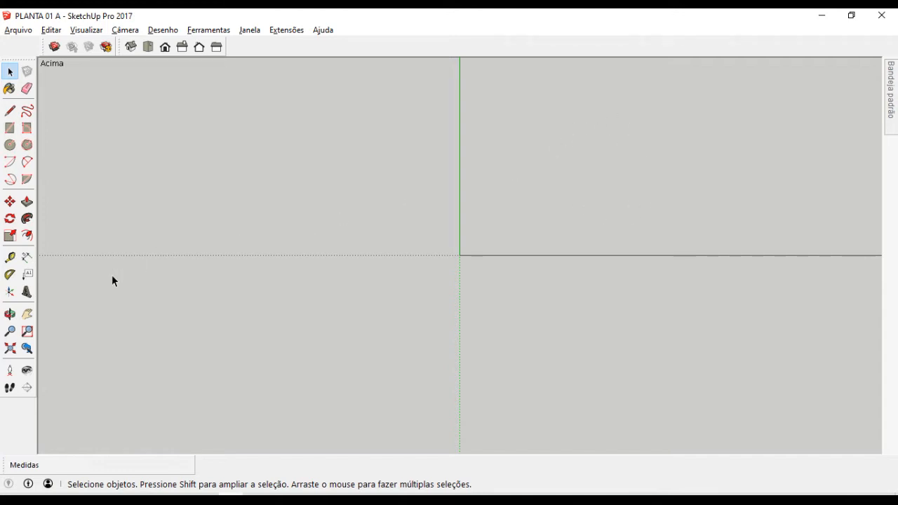
pyautogui.click(27, 314)
pyautogui.moveTo(649, 151); pyautogui.dragTo(248, 332)
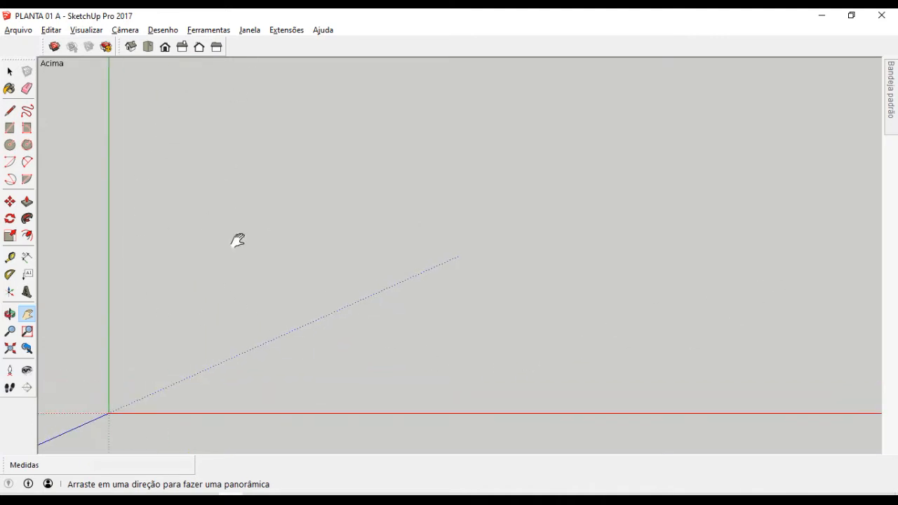
pyautogui.press('space')
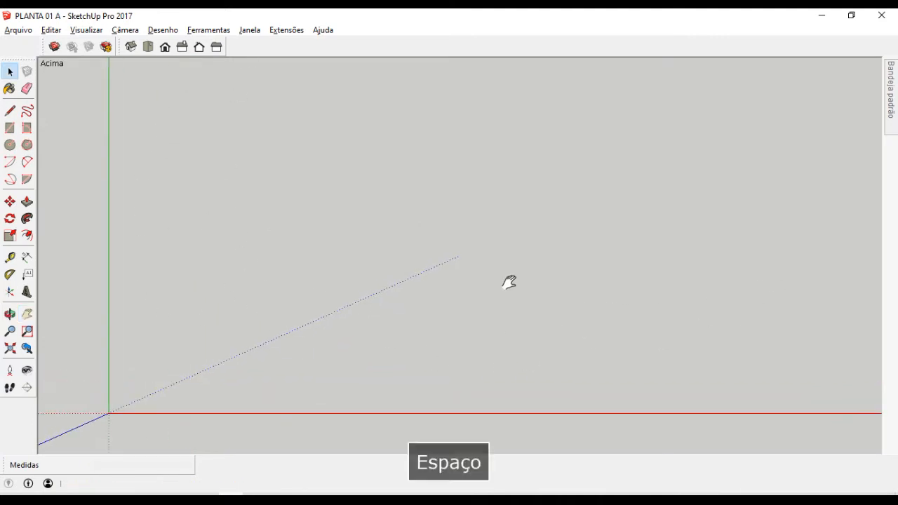
# - Check the floor plan PDF and draw the room's 450 cm inner west wall line upward along the green axis with the Line tool
pyautogui.hotkey('alt', 'Tab')
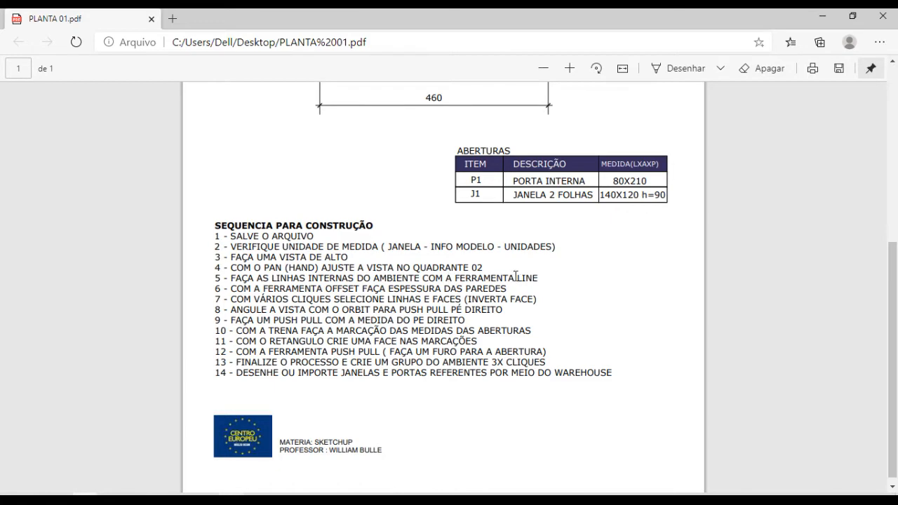
pyautogui.scroll(5, 514, 280)
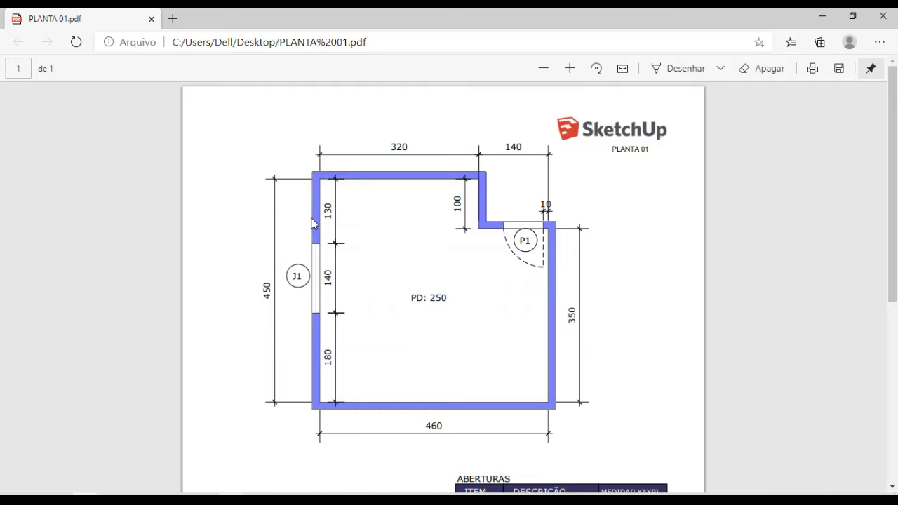
pyautogui.hotkey('alt', 'Tab')
pyautogui.press('l')
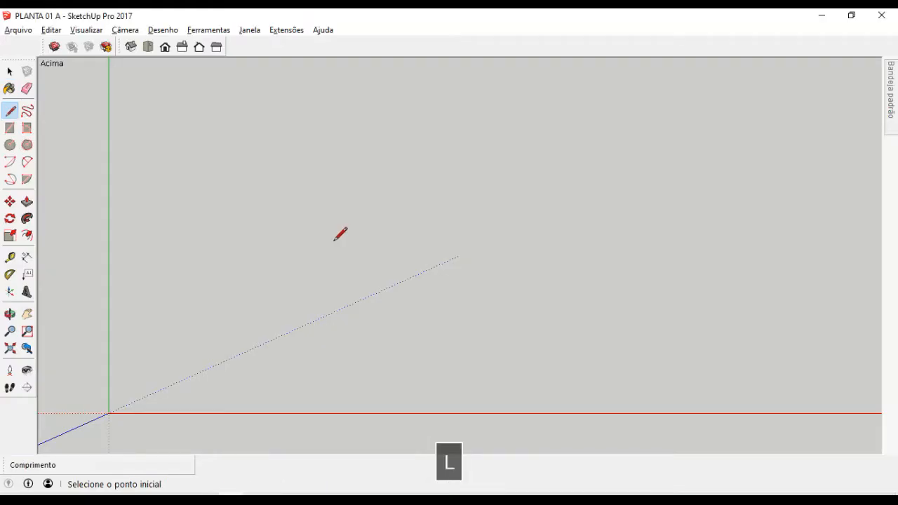
pyautogui.click(226, 386)
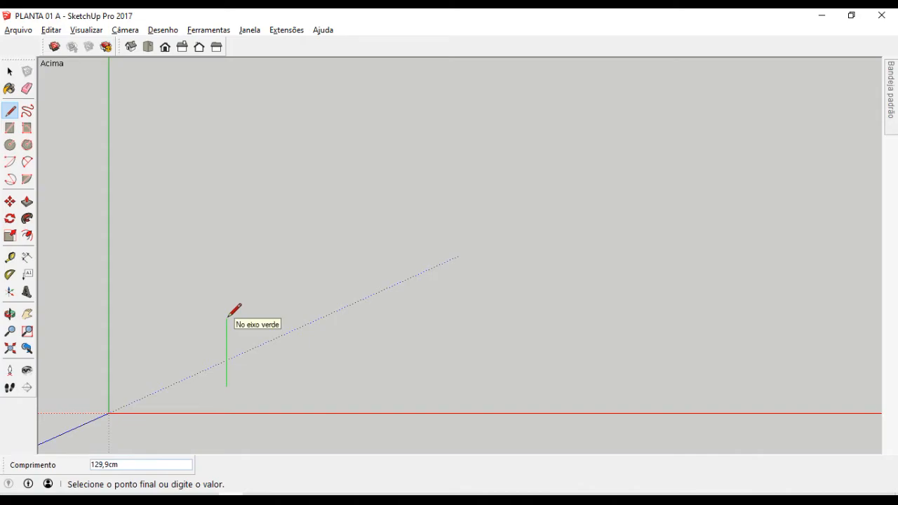
pyautogui.hotkey('alt', 'Tab')
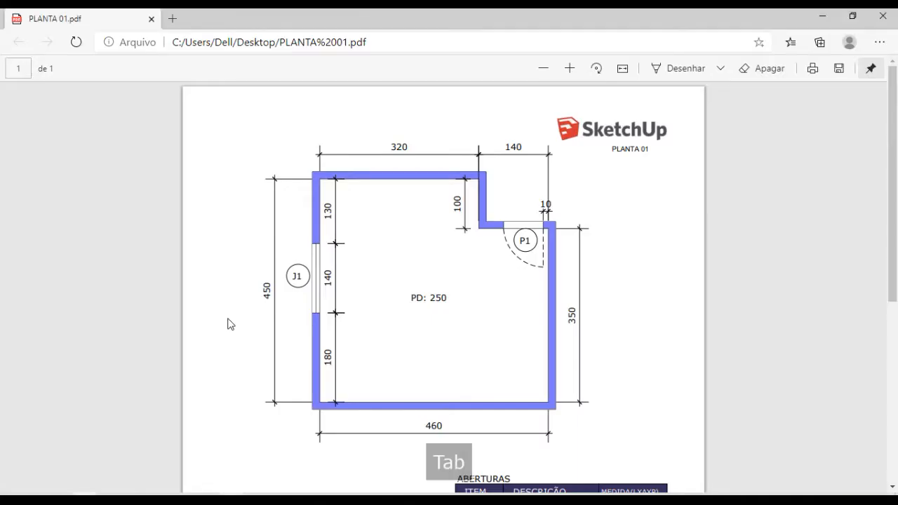
pyautogui.hotkey('alt', 'Tab')
pyautogui.write('450')
pyautogui.press('Return')
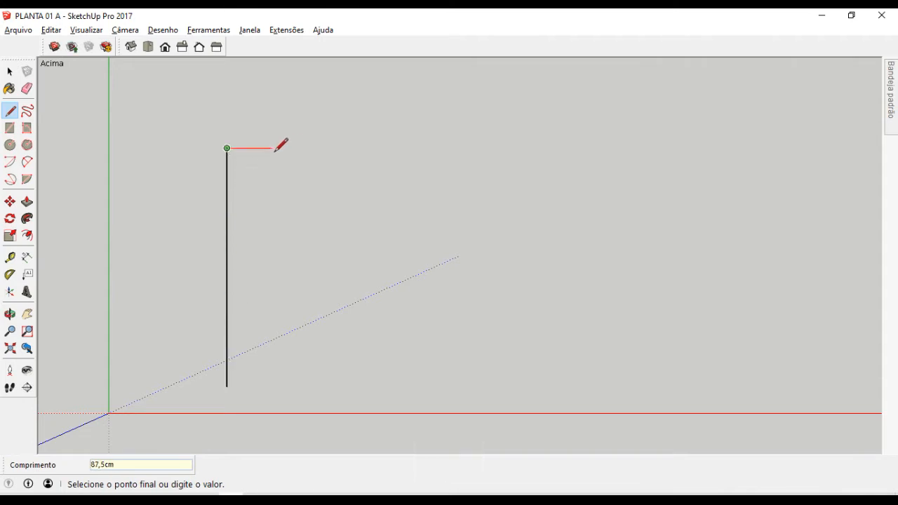
# - Continue the outline from the plan with a 320 cm line along the red axis and a 100 cm line down the green axis
pyautogui.hotkey('alt', 'Tab')
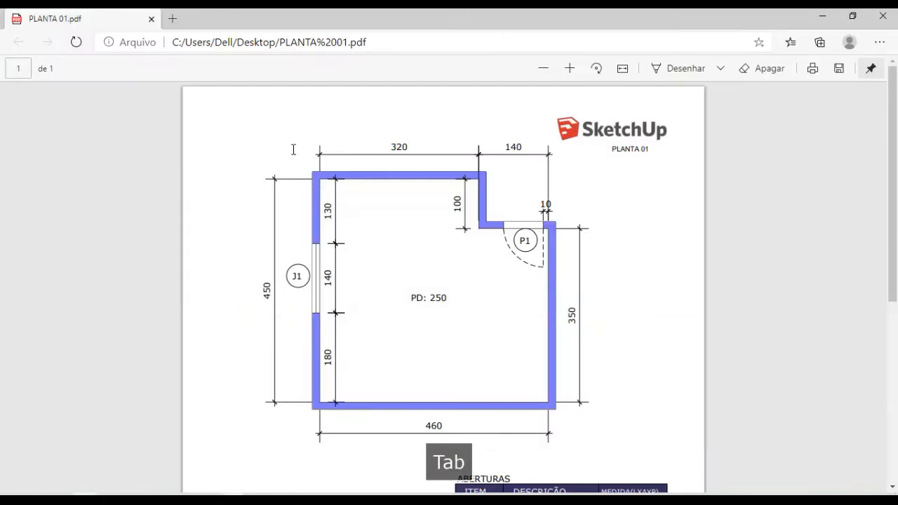
pyautogui.hotkey('alt', 'Tab')
pyautogui.write('320')
pyautogui.press('Return')
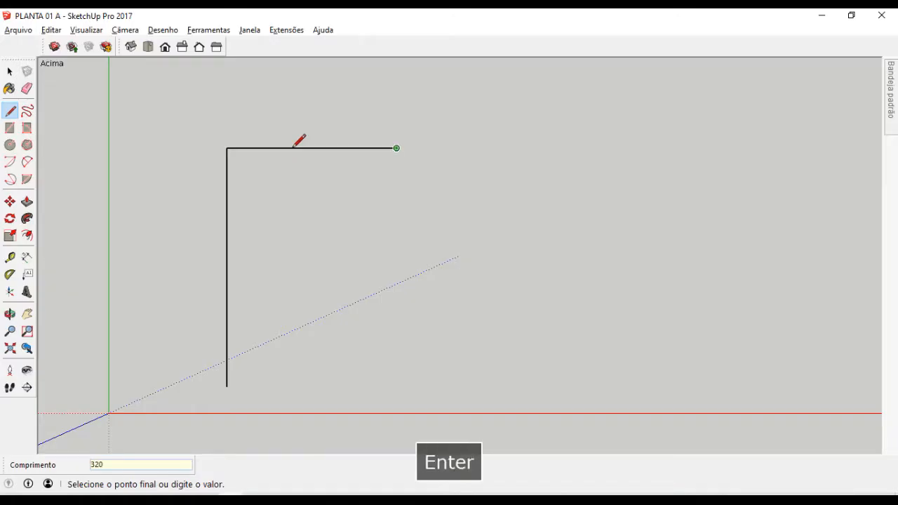
pyautogui.hotkey('alt', 'Tab')
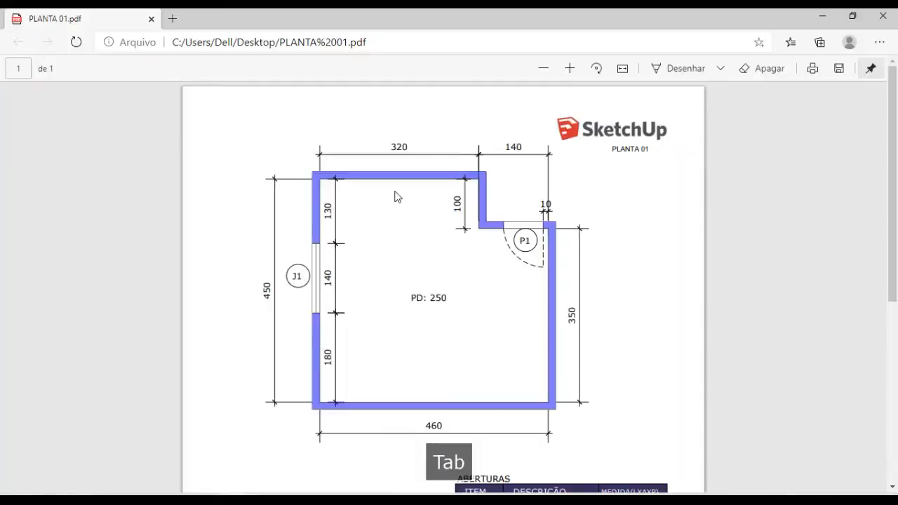
pyautogui.hotkey('alt', 'Tab')
pyautogui.write('100')
pyautogui.press('Return')
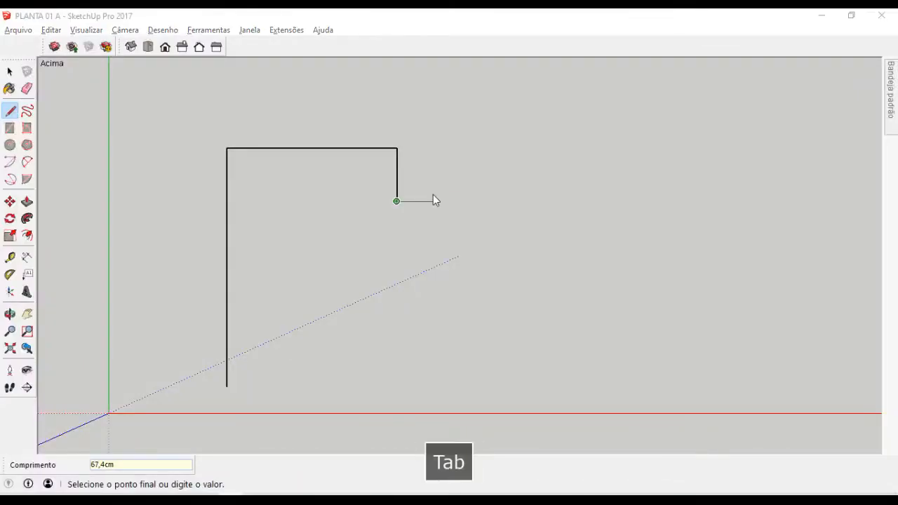
# - Following the plan, add a 140 cm line along the red axis and a 350 cm line down the green axis
pyautogui.hotkey('alt', 'Tab')
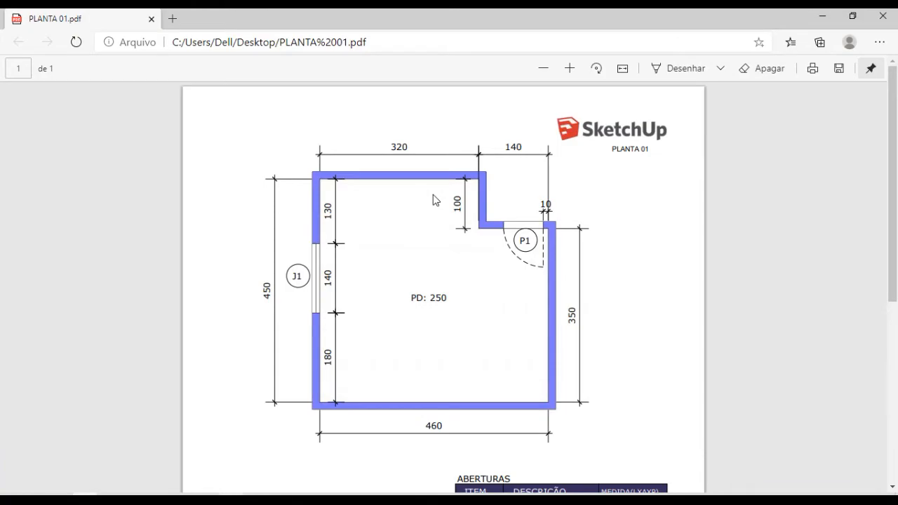
pyautogui.hotkey('alt', 'Tab')
pyautogui.write('40')
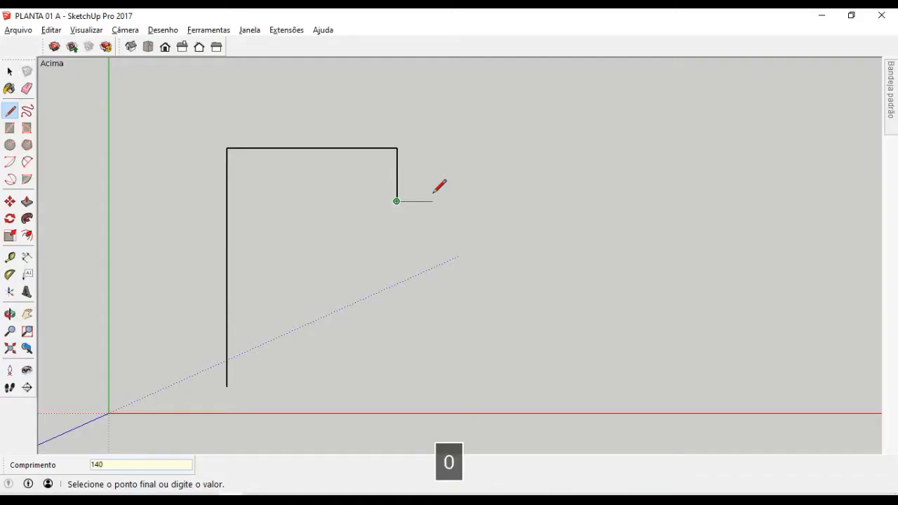
pyautogui.press('Return')
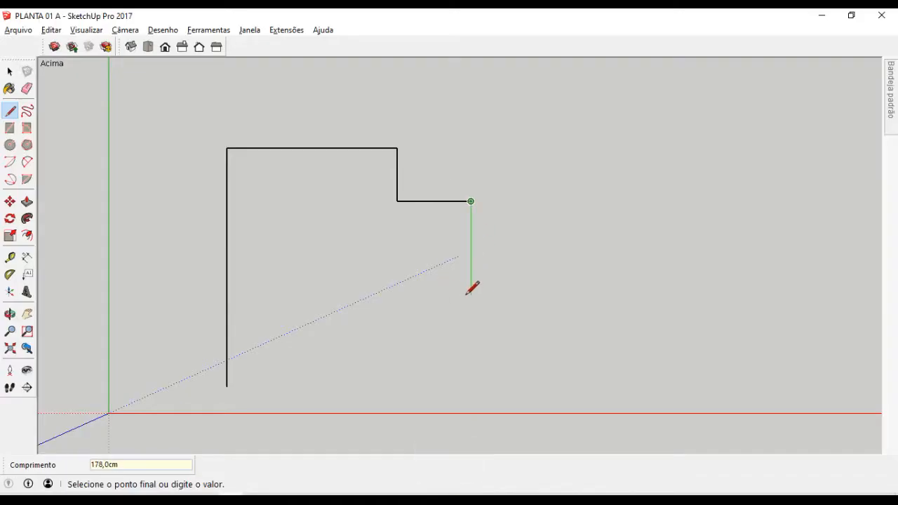
pyautogui.hotkey('alt', 'Tab')
pyautogui.hotkey('alt', 'Tab')
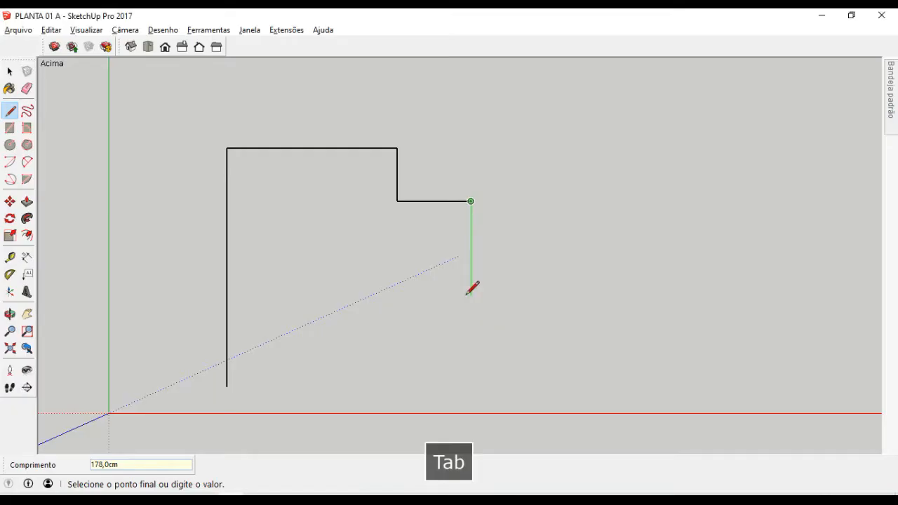
pyautogui.write('350')
pyautogui.press('Return')
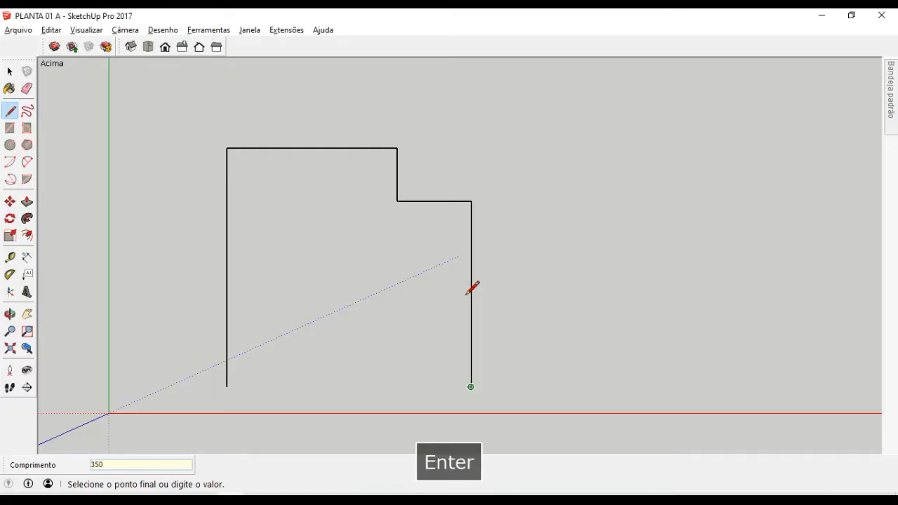
# - Close the room outline with a 460 cm line back to the starting point
pyautogui.hotkey('alt', 'Tab')
pyautogui.hotkey('alt', 'Tab')
pyautogui.write('460')
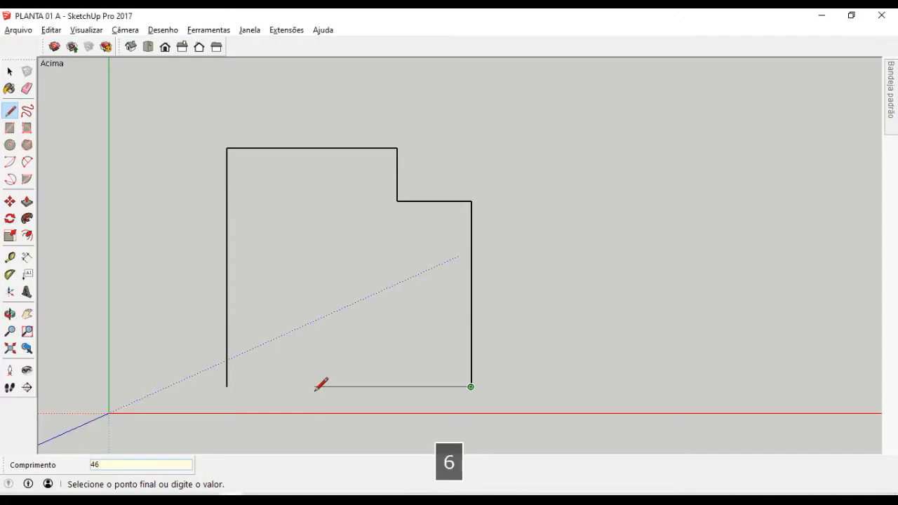
pyautogui.press('Return')
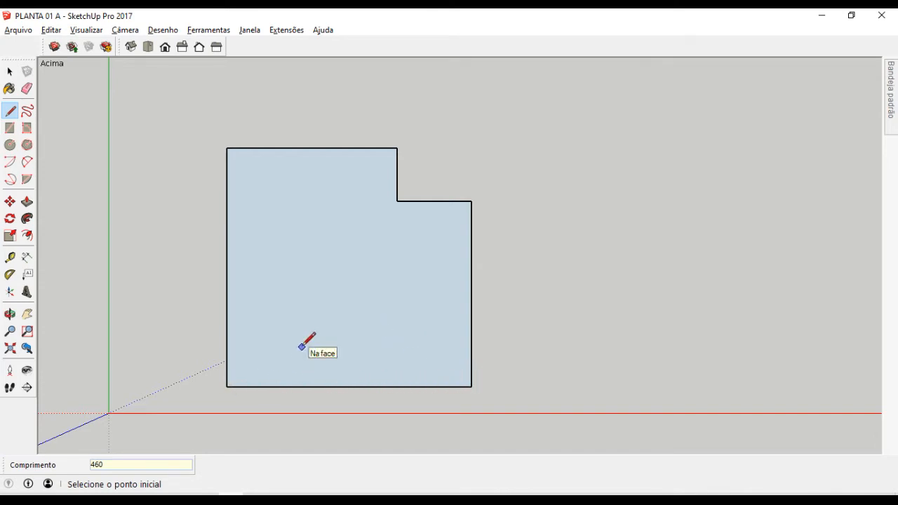
# - Select the room's floor face, and check the PDF's instruction on making the wall thickness with the Offset tool
pyautogui.press('space')
pyautogui.click(319, 289)
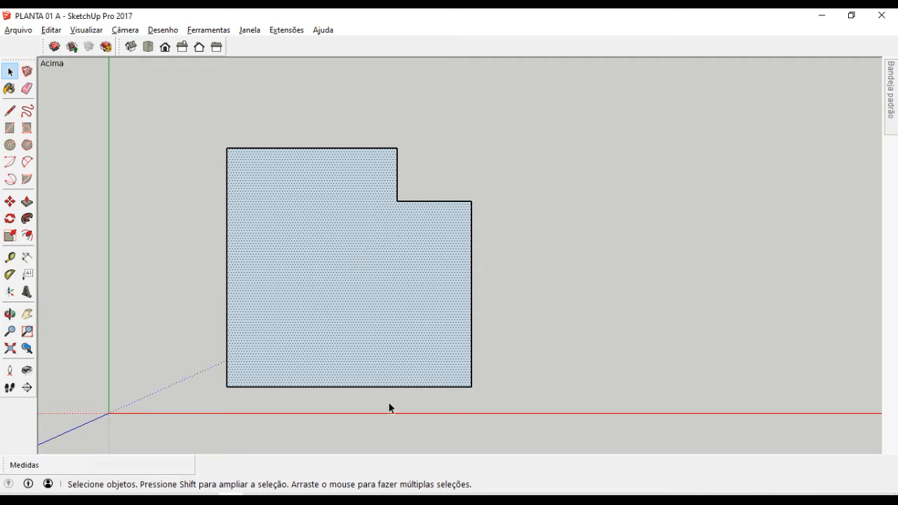
pyautogui.hotkey('alt', 'Tab')
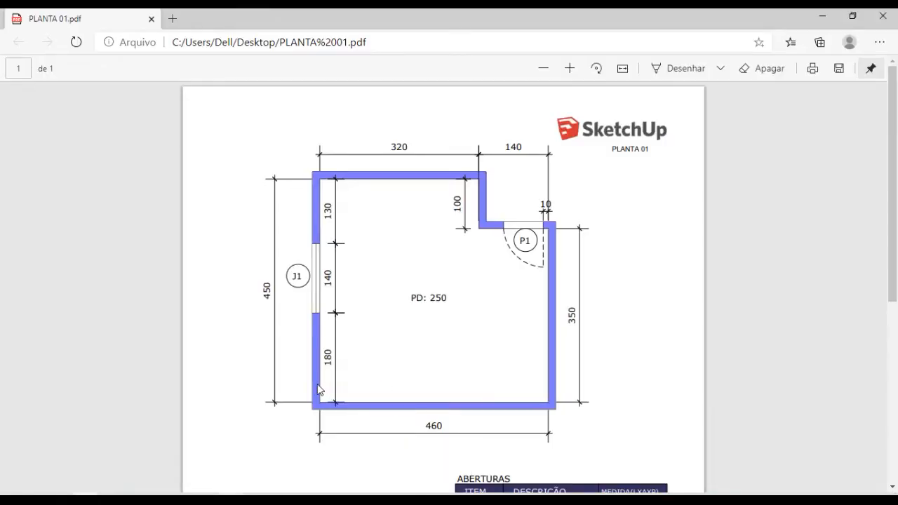
pyautogui.hotkey('alt', 'Tab')
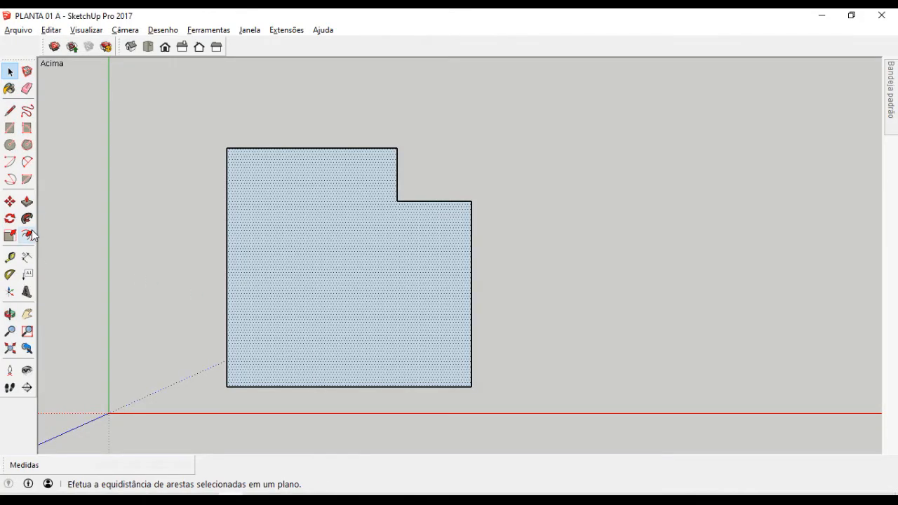
pyautogui.hotkey('alt', 'Tab')
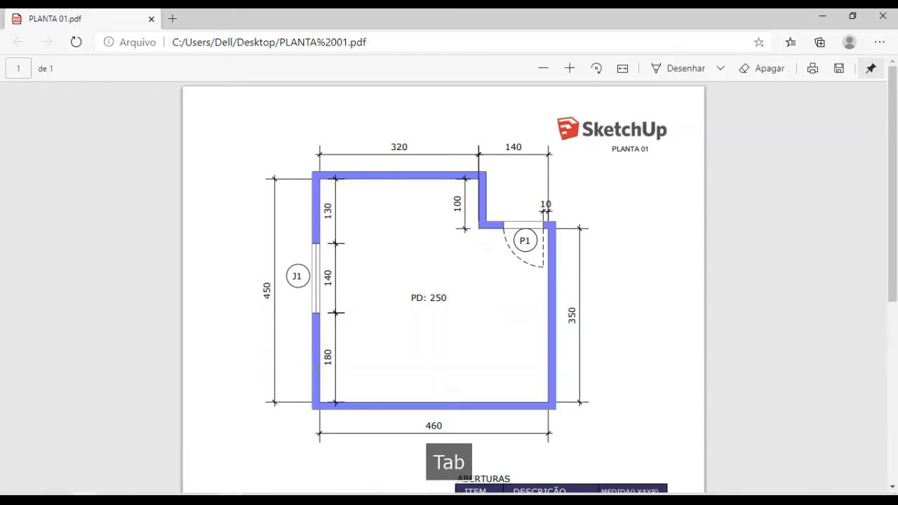
pyautogui.scroll(-5, 359, 417)
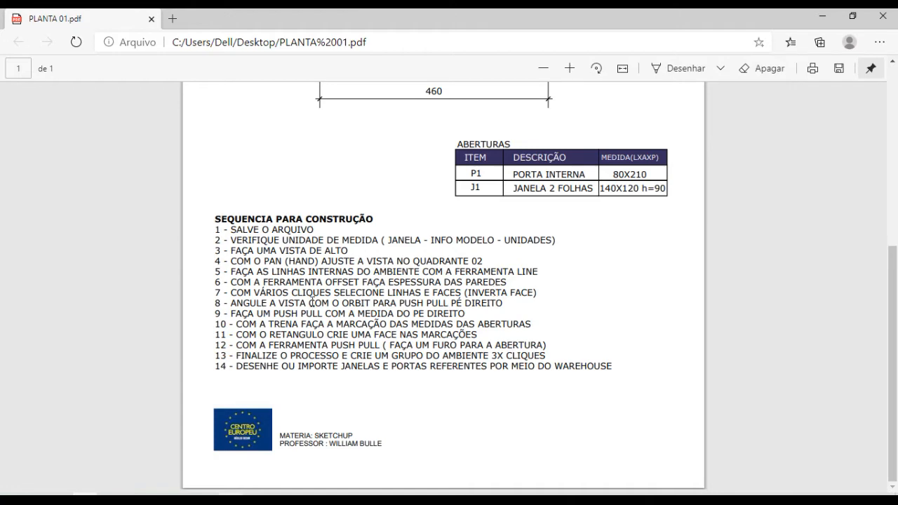
pyautogui.moveTo(232, 282); pyautogui.dragTo(432, 300)
pyautogui.hotkey('alt', 'Tab')
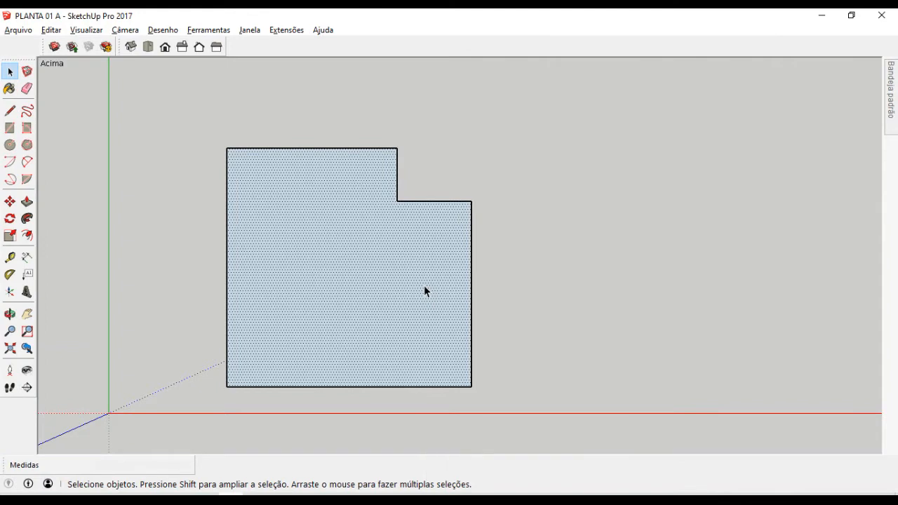
# - Offset the room outline outward by 15 cm to create the wall thickness
pyautogui.press('f')
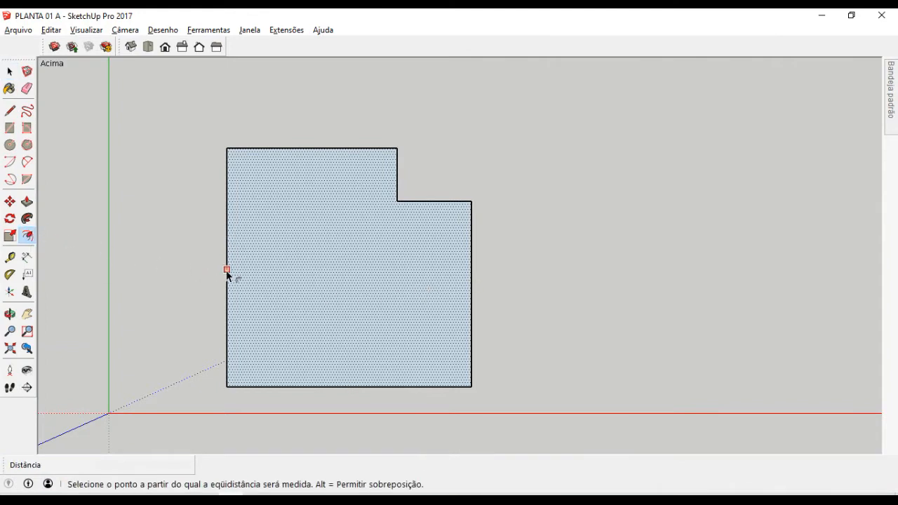
pyautogui.click(264, 270)
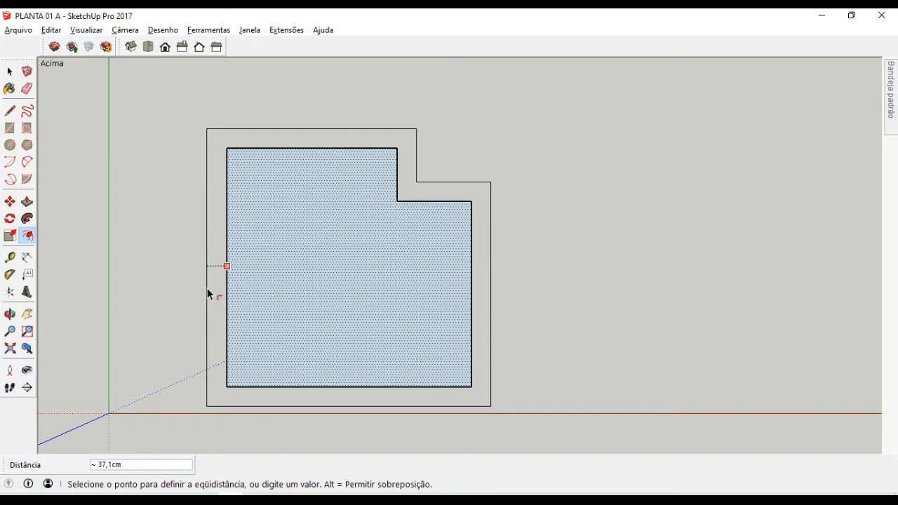
pyautogui.write('15')
pyautogui.press('Return')
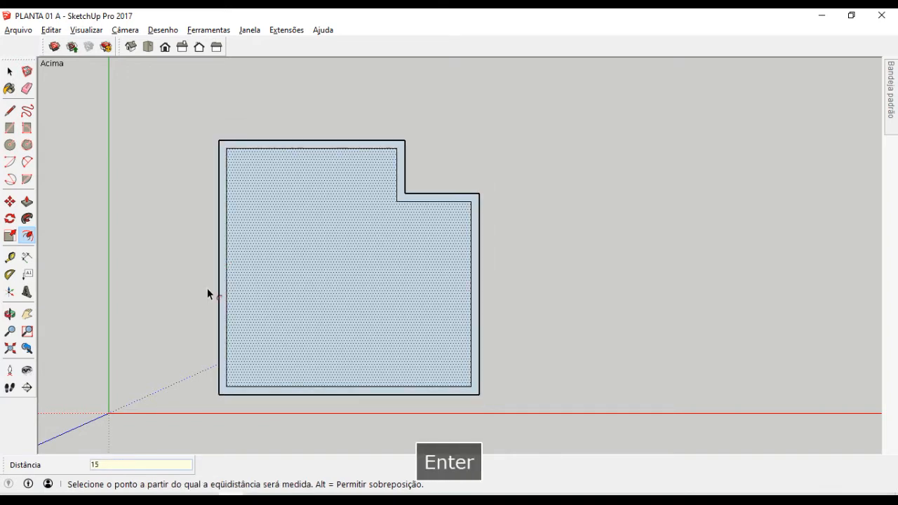
pyautogui.press('space')
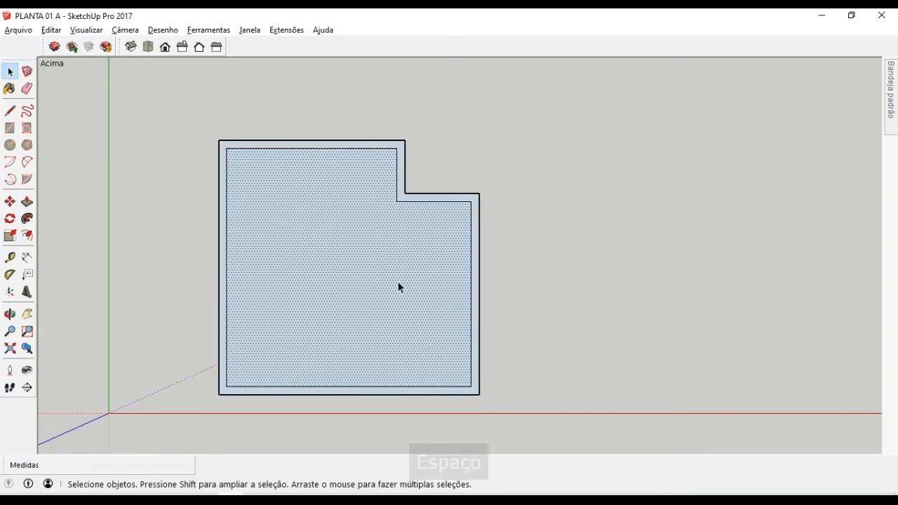
# - Select the wall strip and inner floor faces in turn, and read the PDF's instruction on selecting lines and reversing faces
pyautogui.click(476, 265)
pyautogui.click(435, 280)
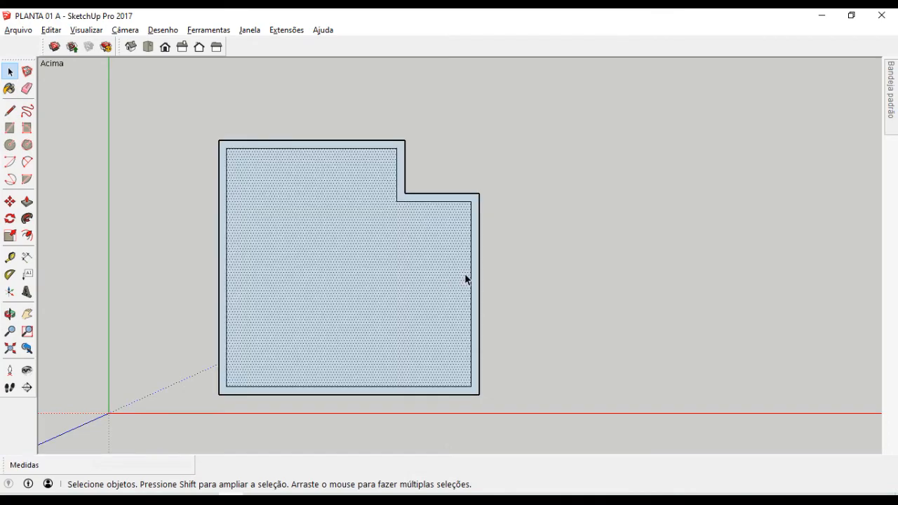
pyautogui.hotkey('alt', 'Tab')
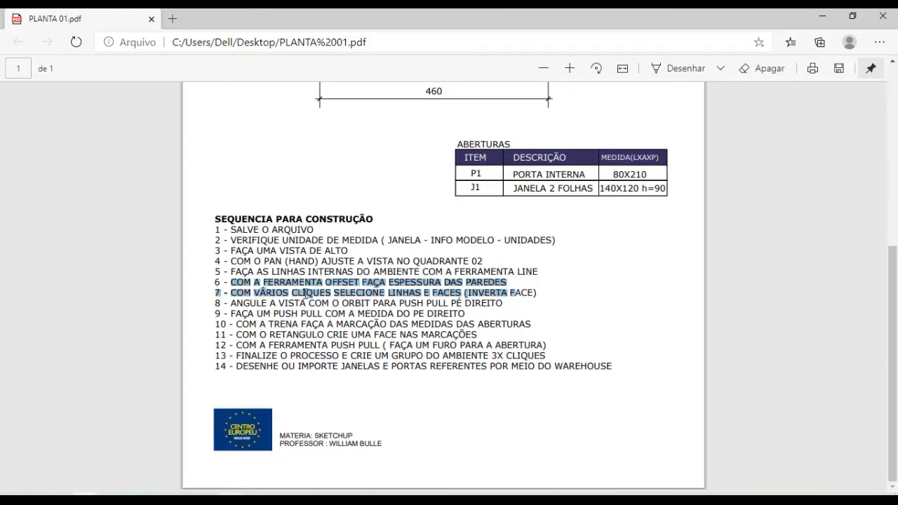
pyautogui.click(268, 298)
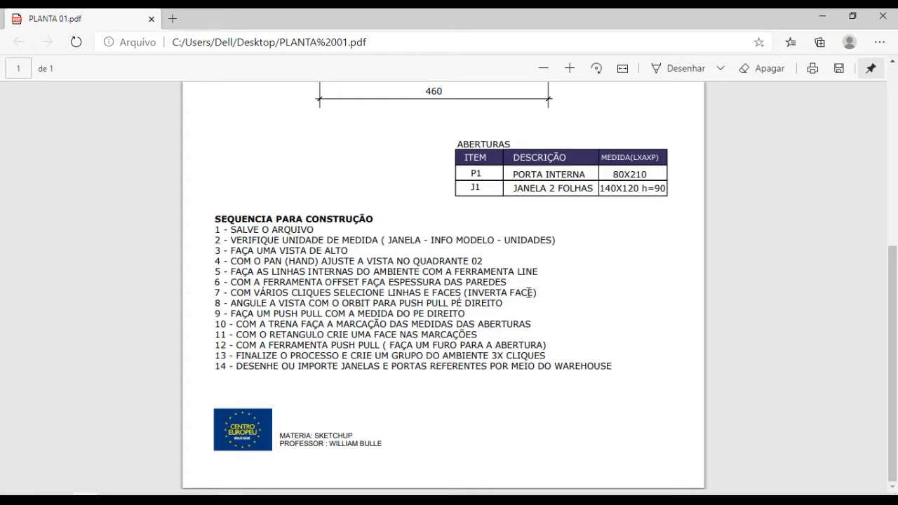
# - Back in SketchUp, select all of the room's connected lines and faces and reverse the faces
pyautogui.hotkey('alt', 'Tab')
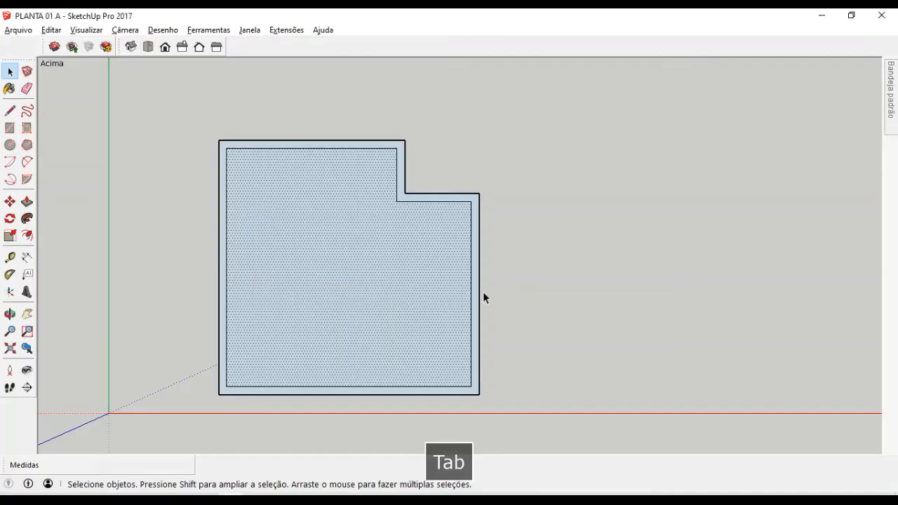
pyautogui.doubleClick(404, 283)
pyautogui.tripleClick(404, 283)
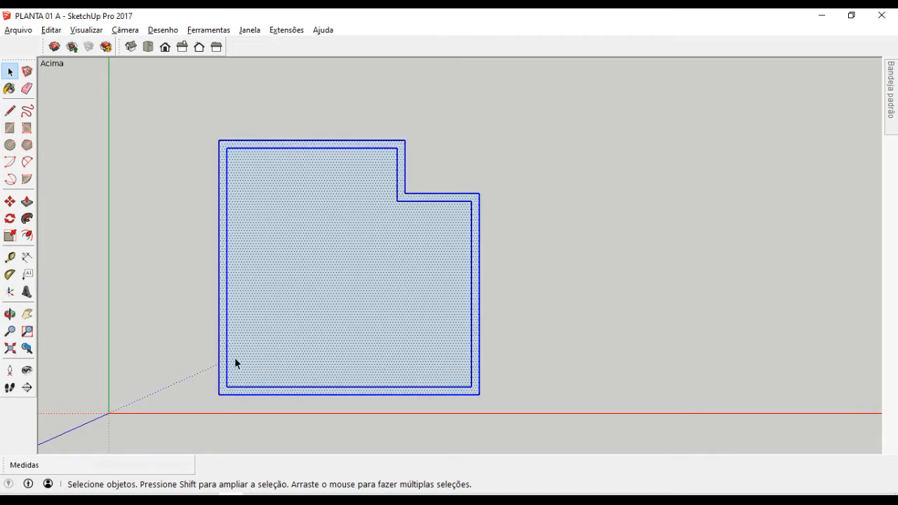
pyautogui.rightClick(318, 232)
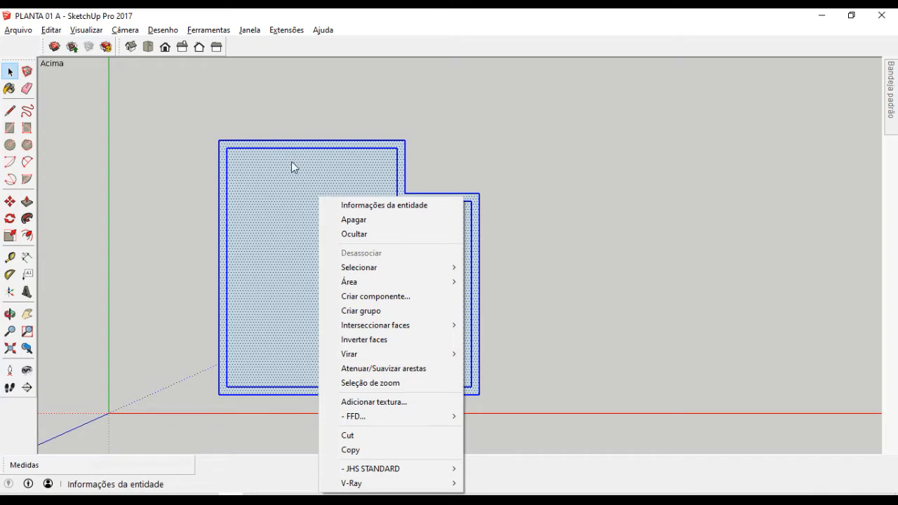
pyautogui.click(376, 340)
pyautogui.click(537, 297)
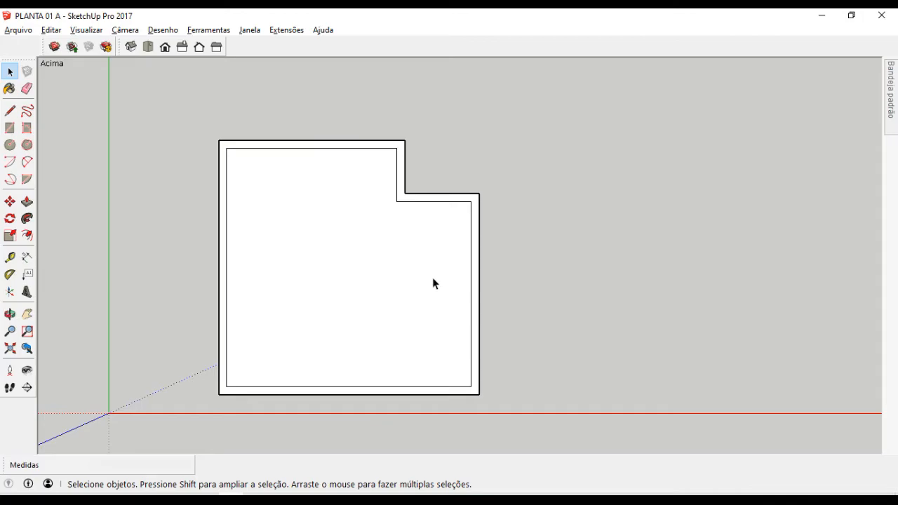
# - Check the PDF's instruction on angling the view with Orbit, and orbit the SketchUp model from top view to an angled 3D view
pyautogui.hotkey('alt', 'Tab')
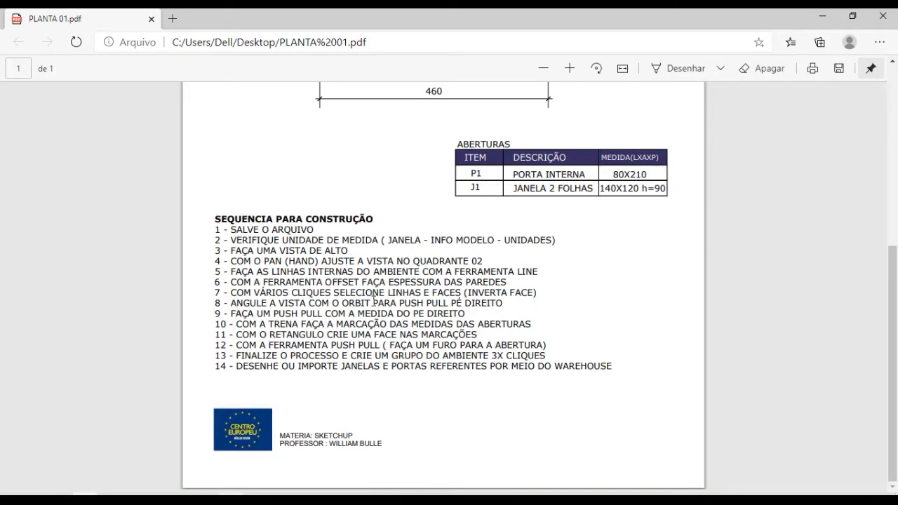
pyautogui.hotkey('alt', 'Tab')
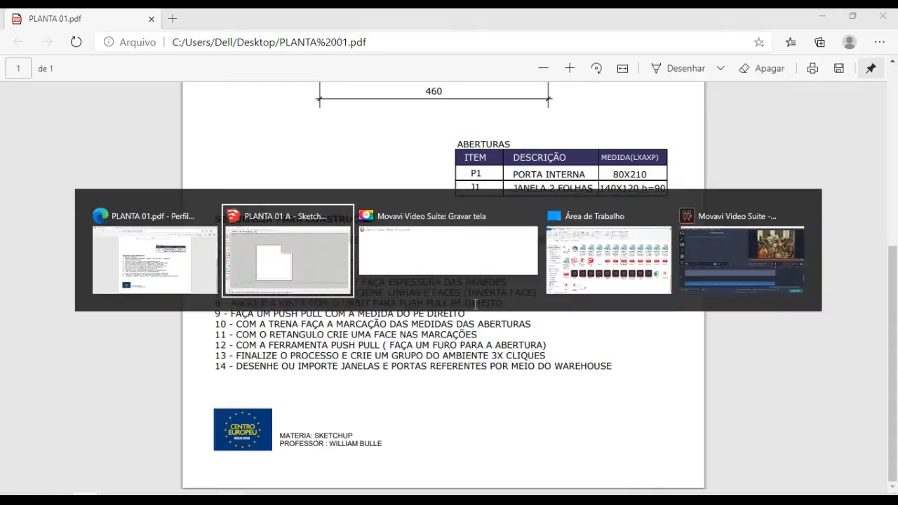
pyautogui.moveTo(454, 379); pyautogui.dragTo(354, 270, button='middle')
pyautogui.scroll(-2, 380, 246)
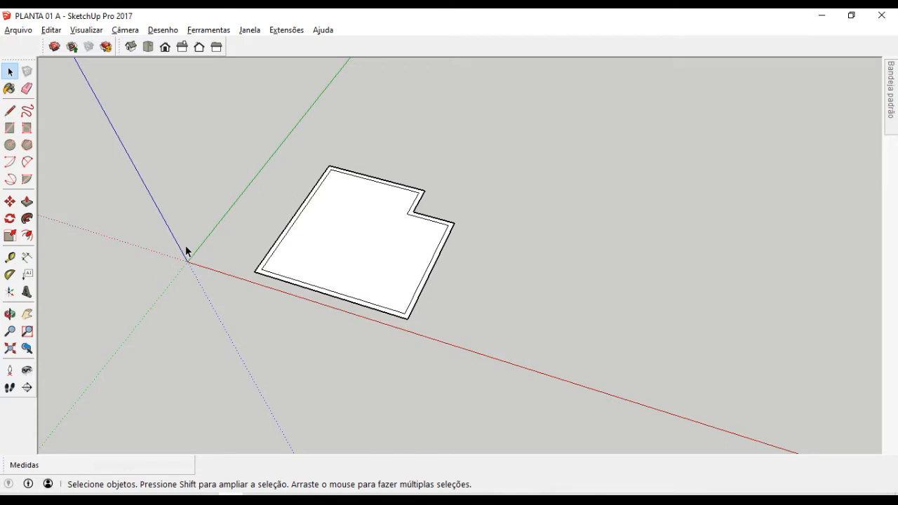
pyautogui.scroll(2, 357, 243)
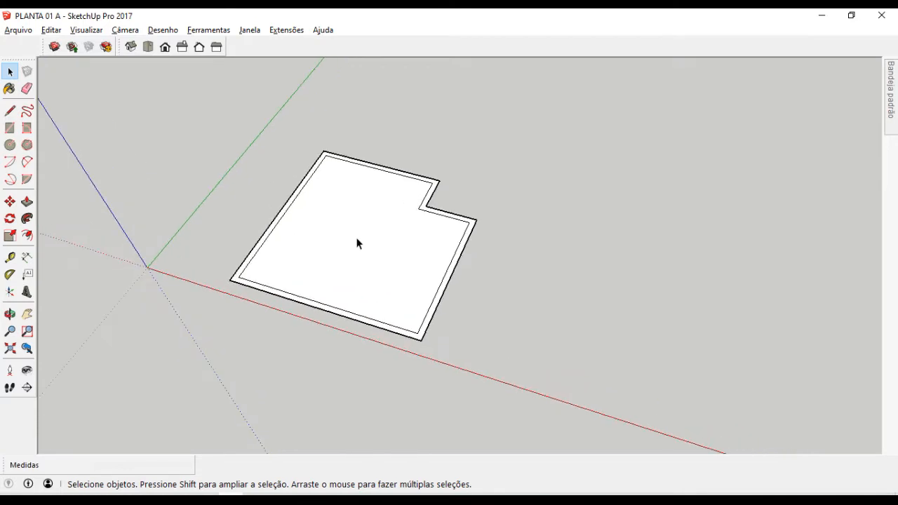
pyautogui.scroll(1, 441, 299)
# - Push/Pull the wall strip up to the 250 cm ceiling height given as PD in the PDF plan
pyautogui.click(442, 299)
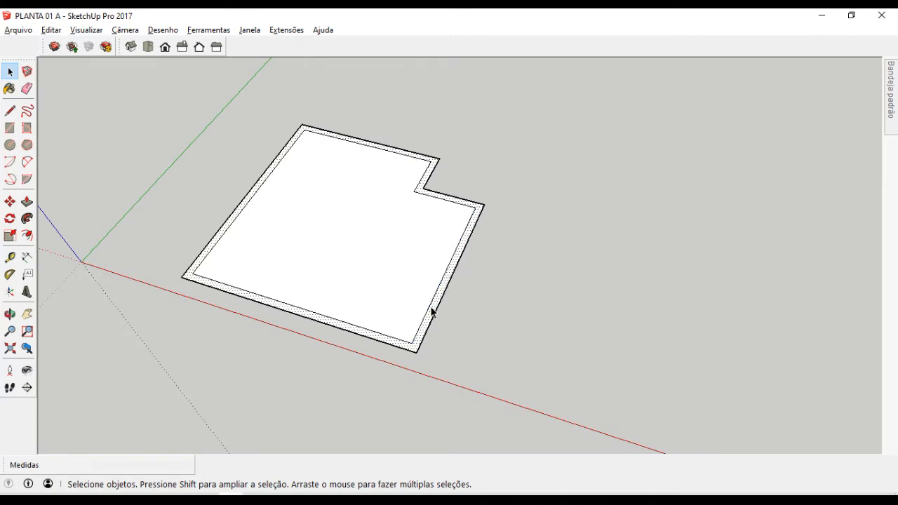
pyautogui.press('p')
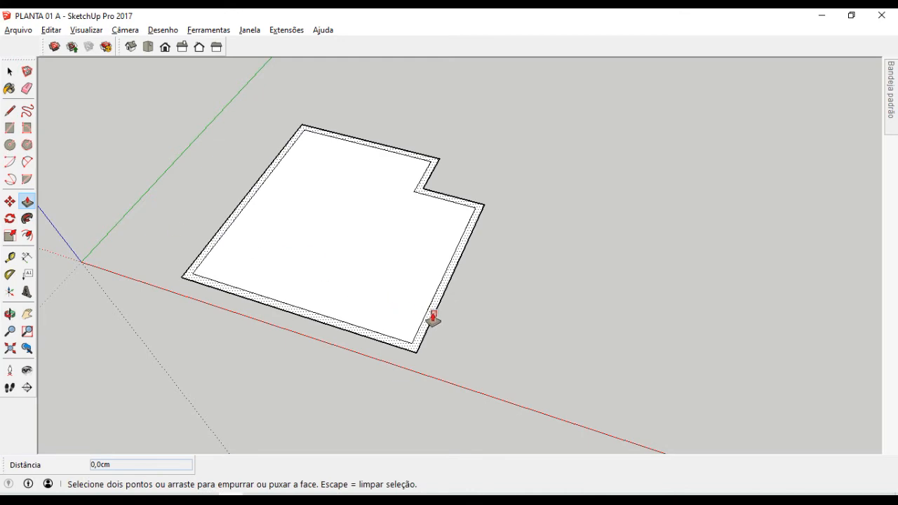
pyautogui.click(433, 318)
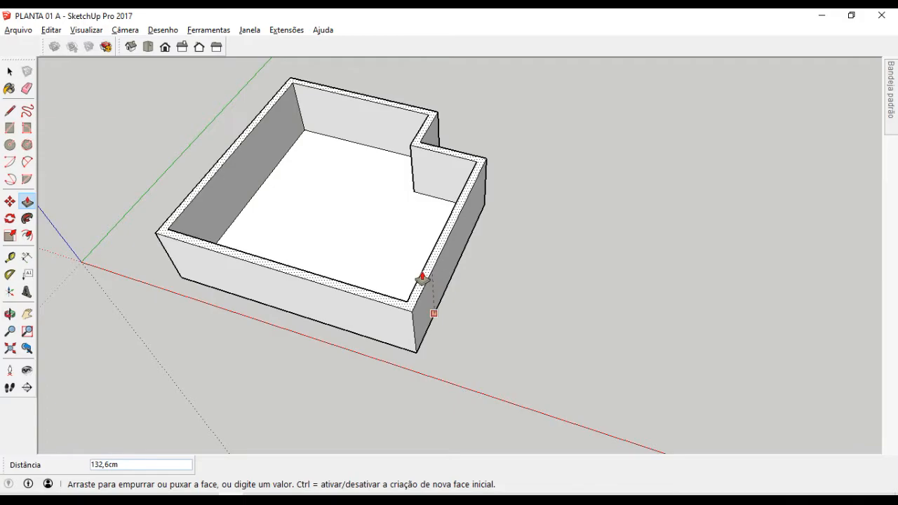
pyautogui.hotkey('alt', 'Tab')
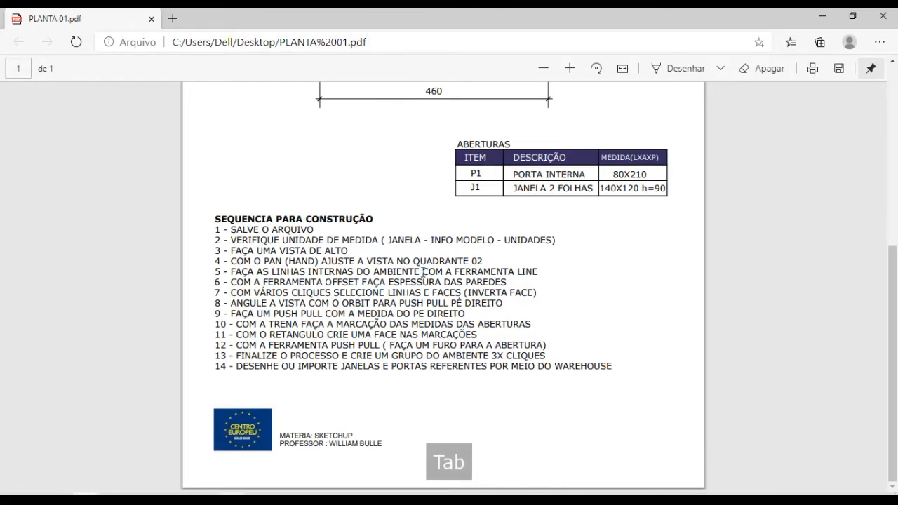
pyautogui.scroll(3, 423, 272)
pyautogui.scroll(2, 424, 272)
pyautogui.moveTo(449, 292); pyautogui.dragTo(397, 292)
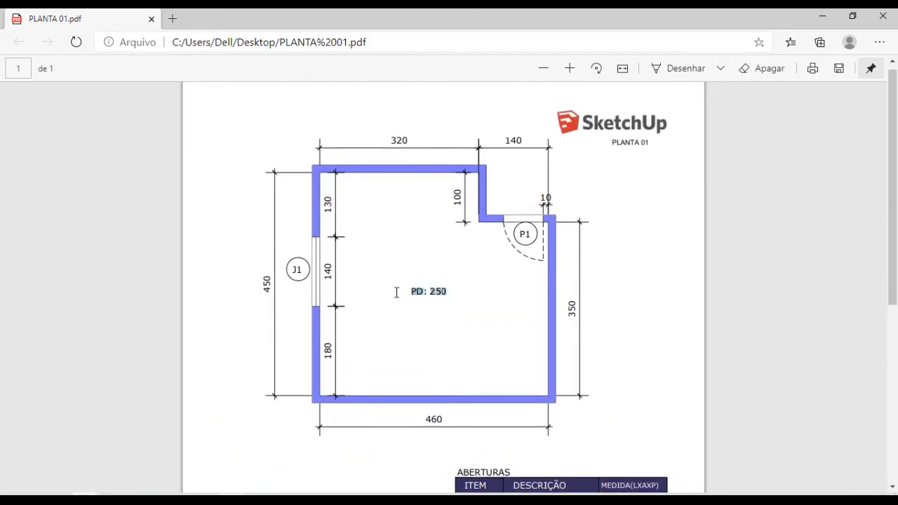
pyautogui.hotkey('alt', 'Tab')
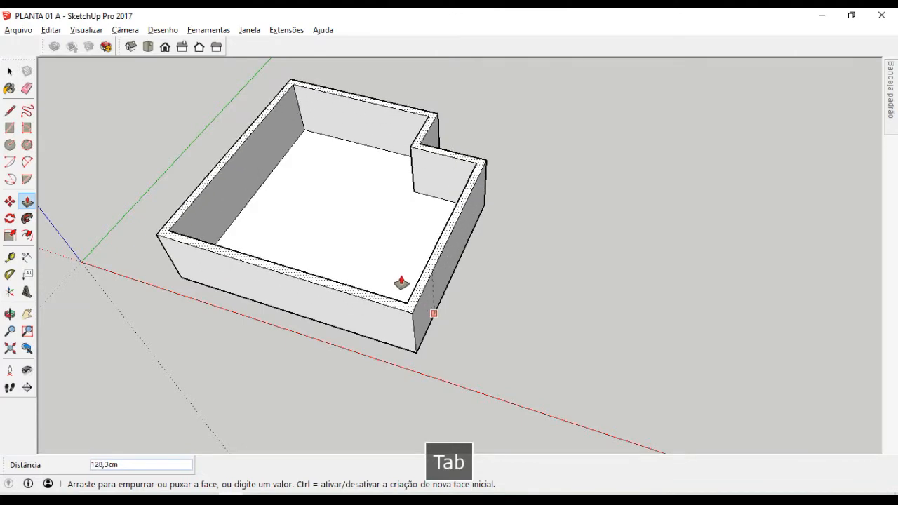
pyautogui.write('250')
pyautogui.press('Return')
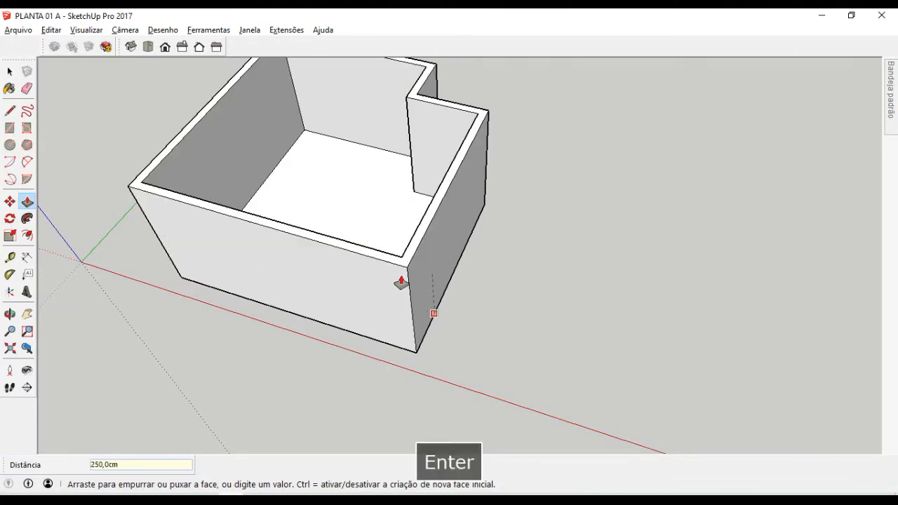
pyautogui.press('space')
pyautogui.moveTo(405, 275); pyautogui.dragTo(449, 269, button='middle')
# - In the PDF, read the instruction on marking the openings, and look up door P1's size and position on the plan
pyautogui.hotkey('alt', 'Tab')
pyautogui.scroll(-3, 427, 317)
pyautogui.scroll(-2, 425, 327)
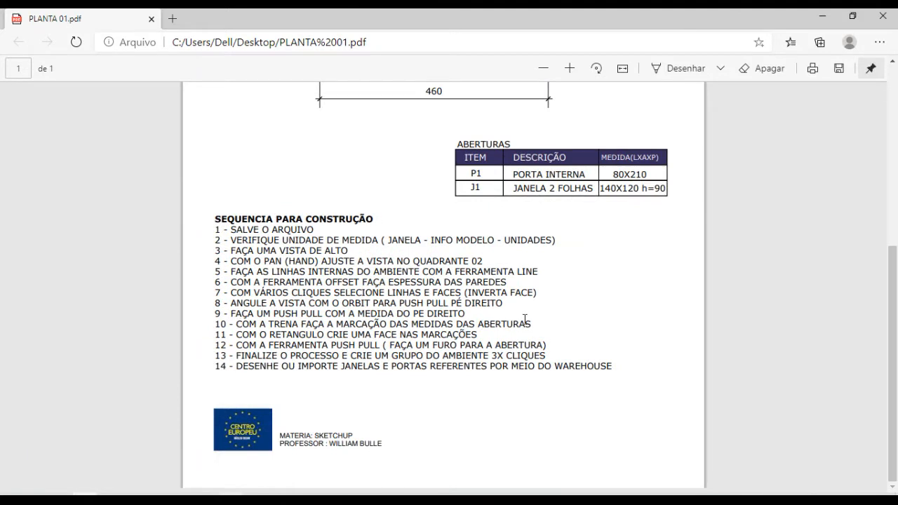
pyautogui.scroll(5, 524, 319)
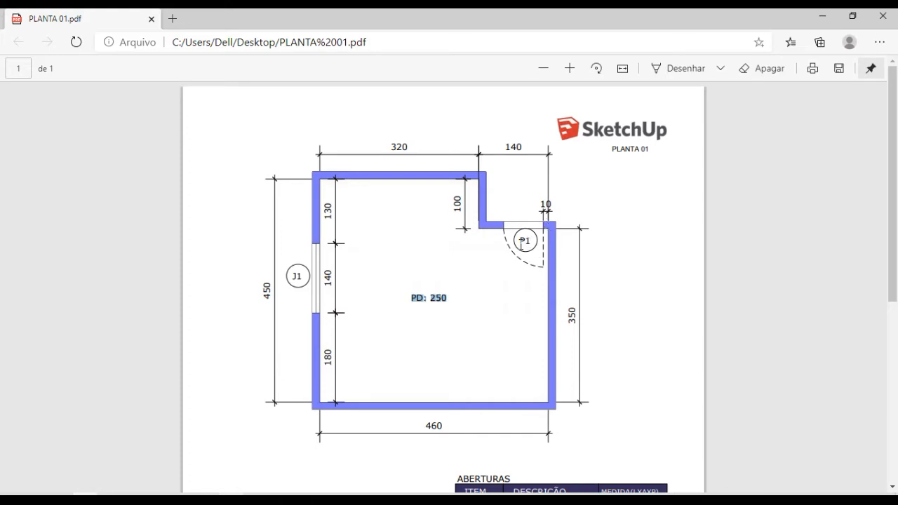
pyautogui.scroll(-4, 530, 247)
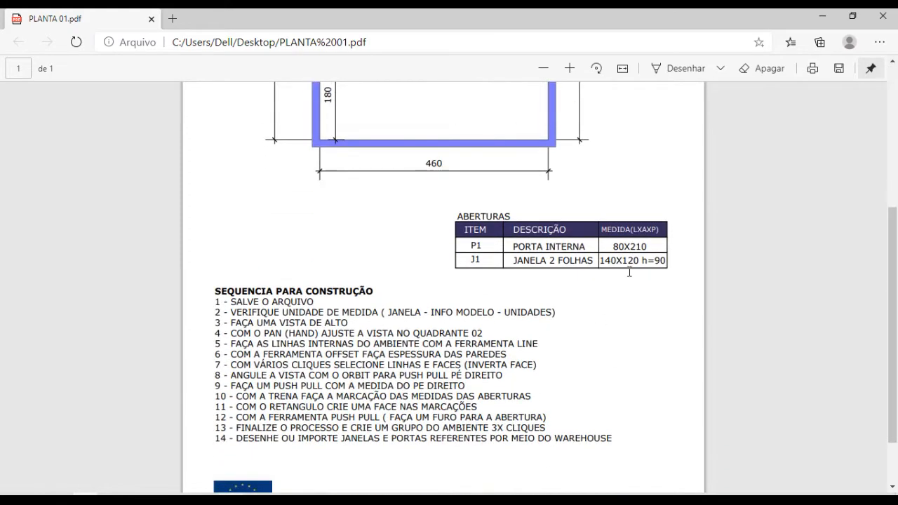
pyautogui.scroll(4, 504, 285)
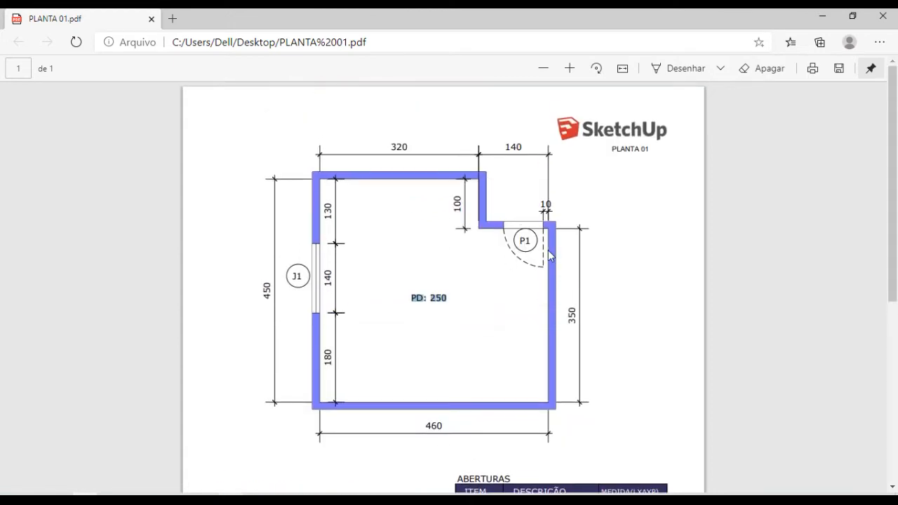
# - In SketchUp, place a vertical Tape Measure guide on the short recessed wall, 10 cm from its inner corner with the long side wall
pyautogui.hotkey('alt', 'Tab')
pyautogui.scroll(5, 510, 266)
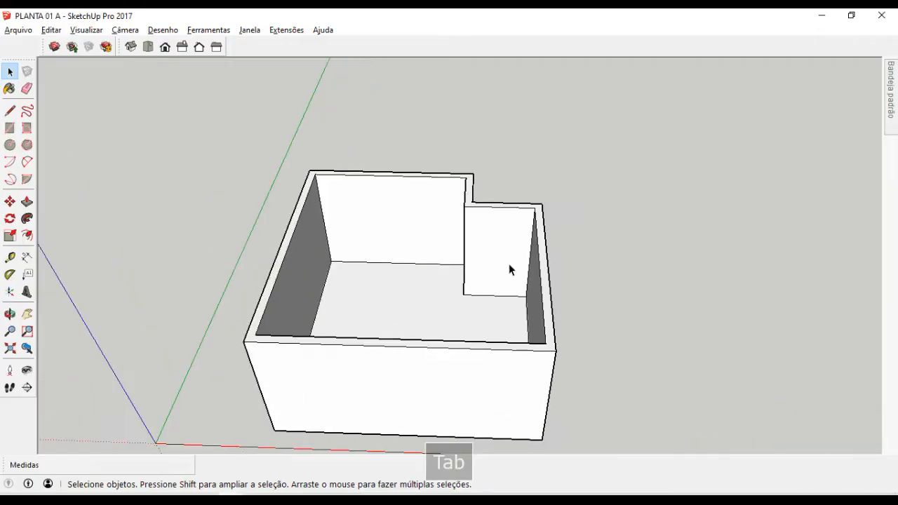
pyautogui.moveTo(493, 266); pyautogui.dragTo(510, 259, button='middle')
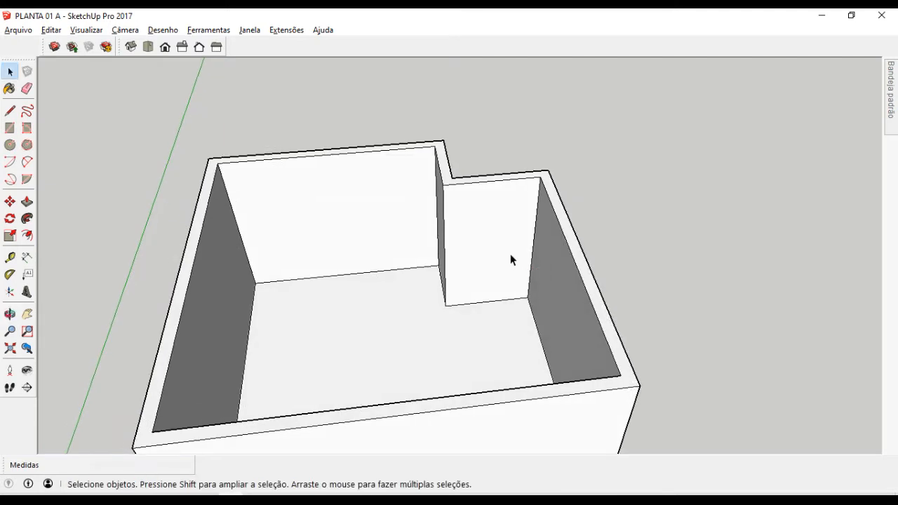
pyautogui.press('h')
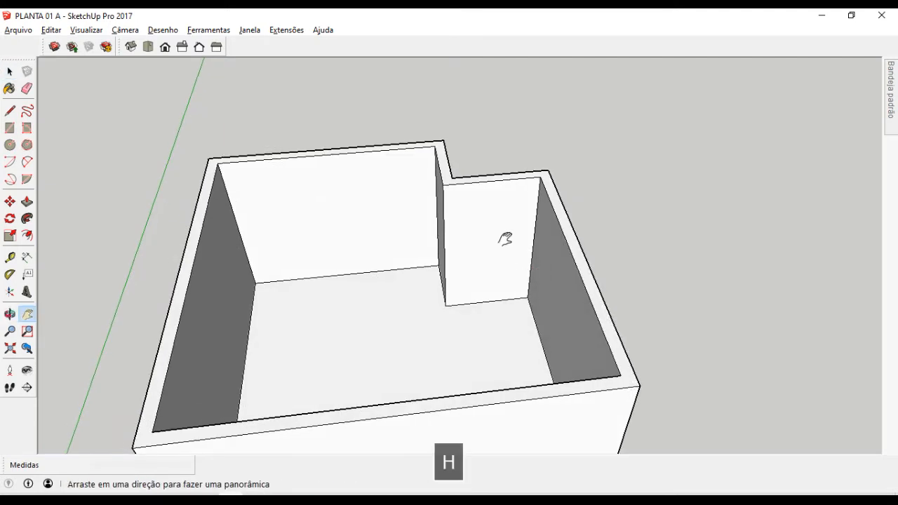
pyautogui.moveTo(505, 240); pyautogui.dragTo(505, 293)
pyautogui.scroll(2, 505, 293)
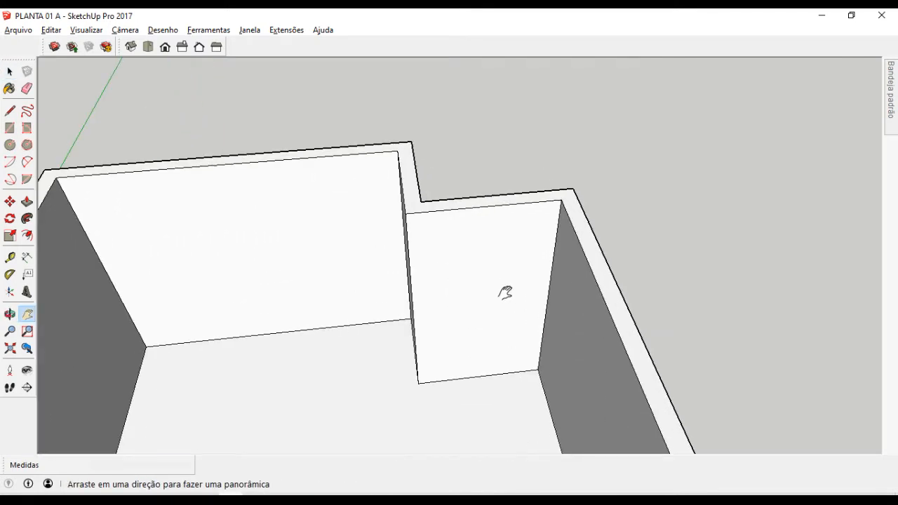
pyautogui.press('space')
pyautogui.moveTo(505, 323); pyautogui.dragTo(501, 321, button='middle')
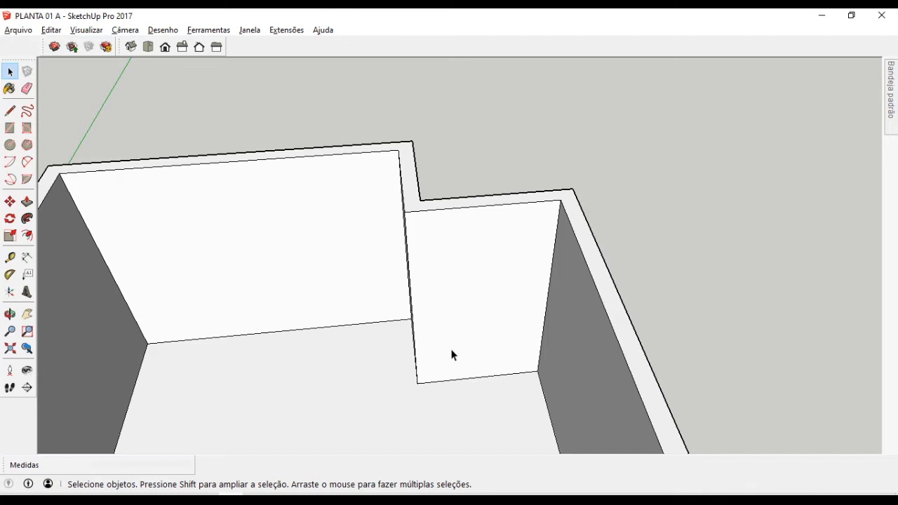
pyautogui.press('t')
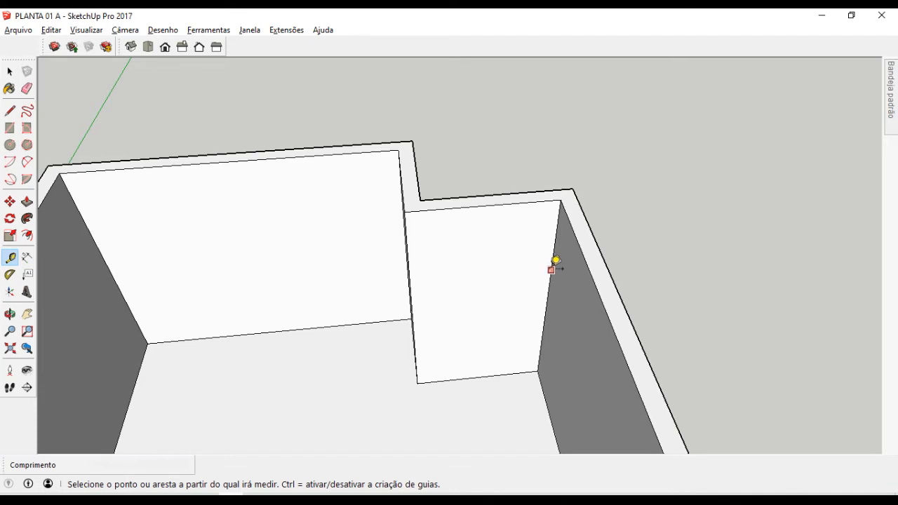
pyautogui.click(555, 263)
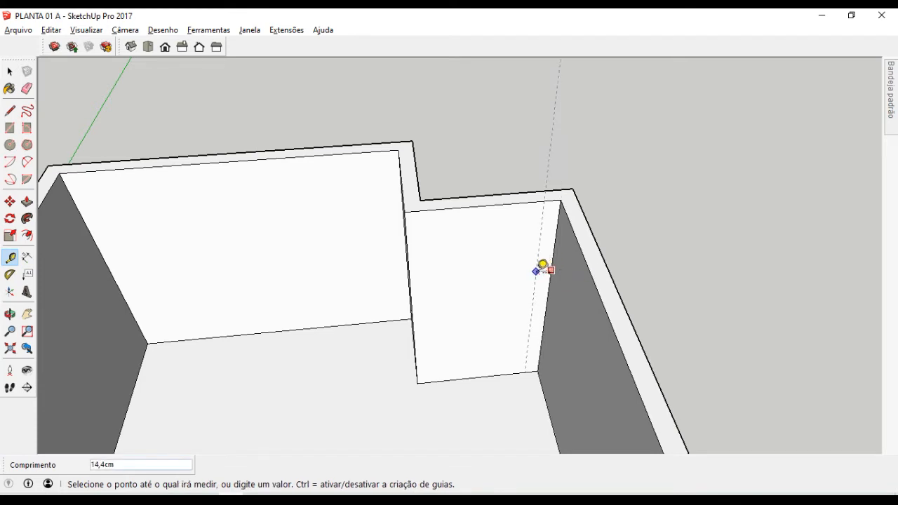
pyautogui.write('10')
pyautogui.press('Return')
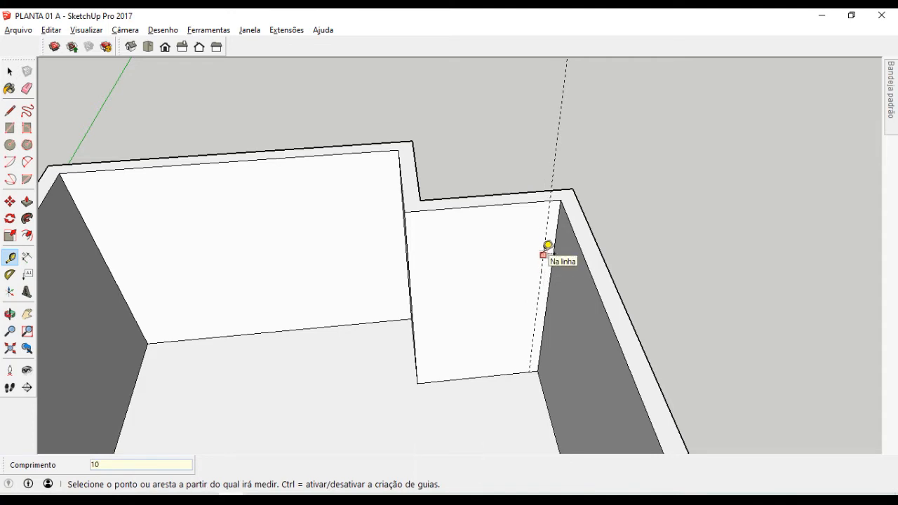
# - Add a second vertical guide 80 cm from the first to mark the door's width
pyautogui.click(544, 251)
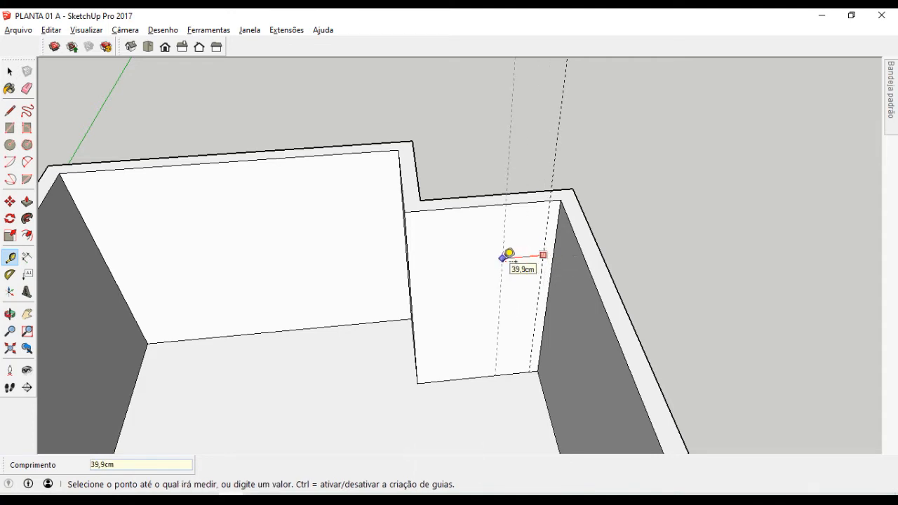
pyautogui.write('80')
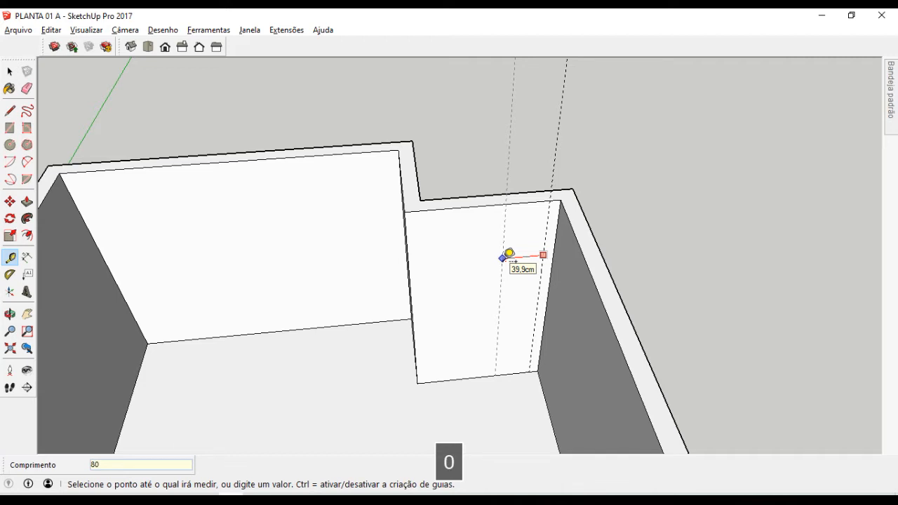
pyautogui.press('Return')
# - Place a horizontal guide 210 cm above the floor edge of the recessed wall to mark the door's height
pyautogui.click(490, 376)
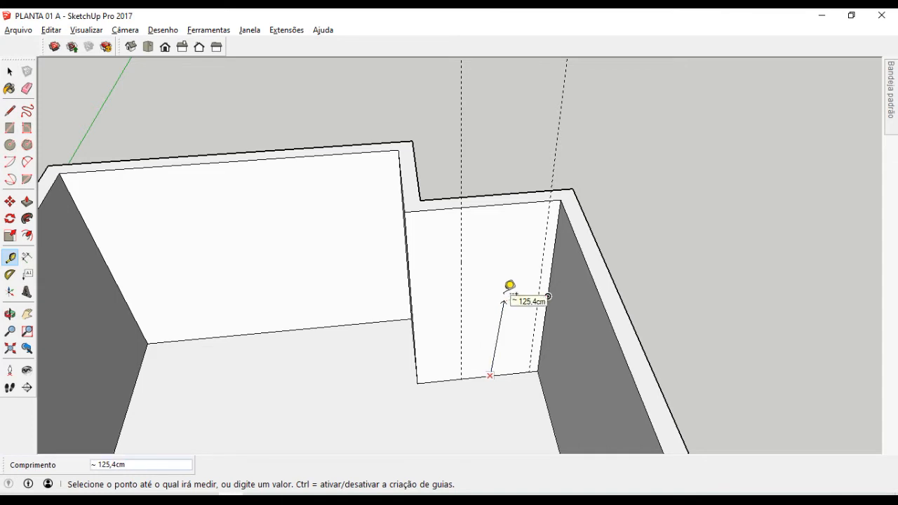
pyautogui.press('space')
pyautogui.press('t')
pyautogui.scroll(2, 489, 368)
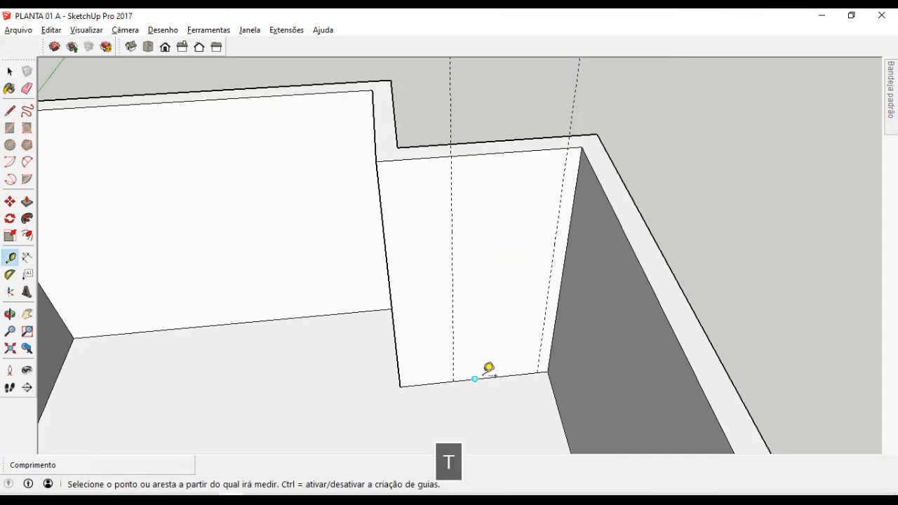
pyautogui.click(490, 378)
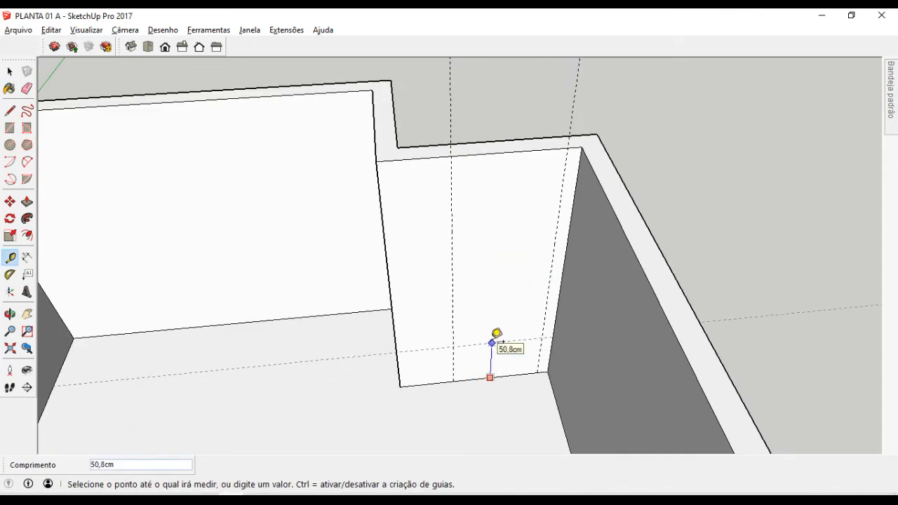
pyautogui.write('210')
pyautogui.press('Return')
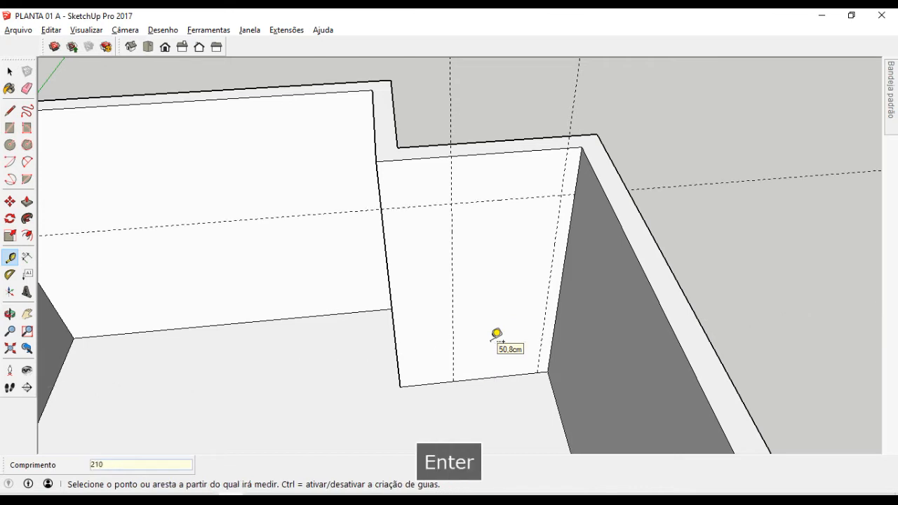
pyautogui.scroll(-2, 494, 340)
pyautogui.press('space')
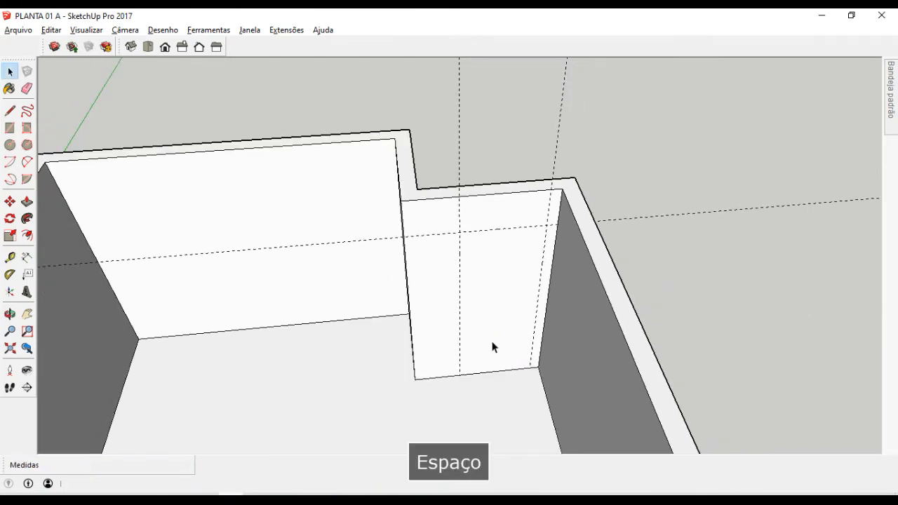
# - Check the PDF's face-creation instruction, and in SketchUp draw an 80 x 210 cm rectangle on the recessed wall between the door guides and floor edge
pyautogui.hotkey('alt', 'Tab')
pyautogui.scroll(-5, 453, 359)
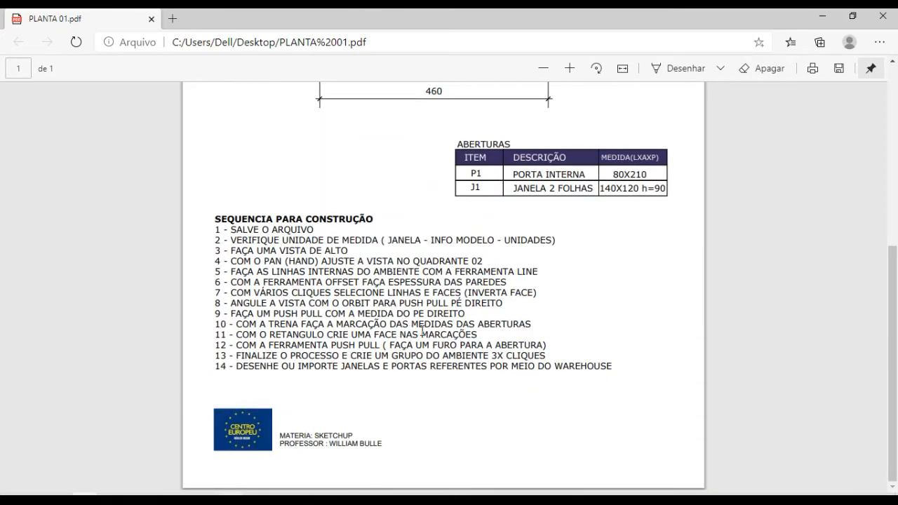
pyautogui.hotkey('alt', 'Tab')
pyautogui.click(438, 302)
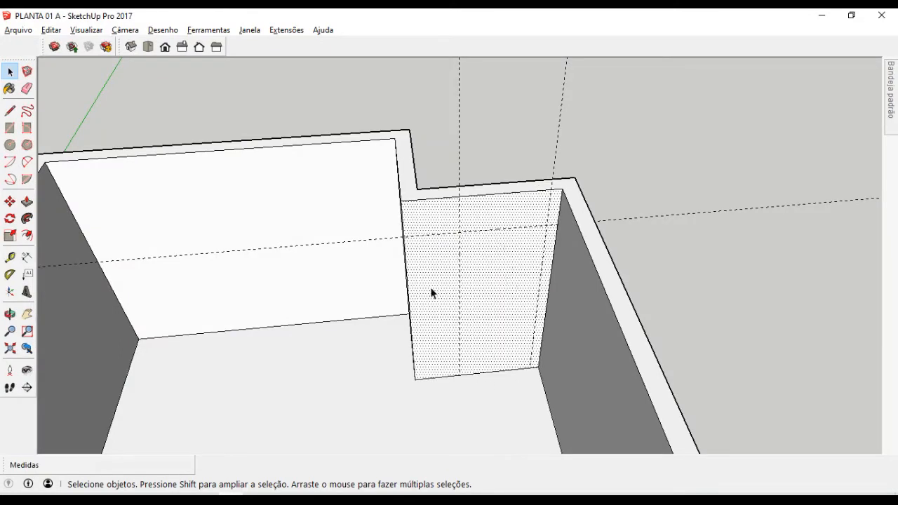
pyautogui.press('r')
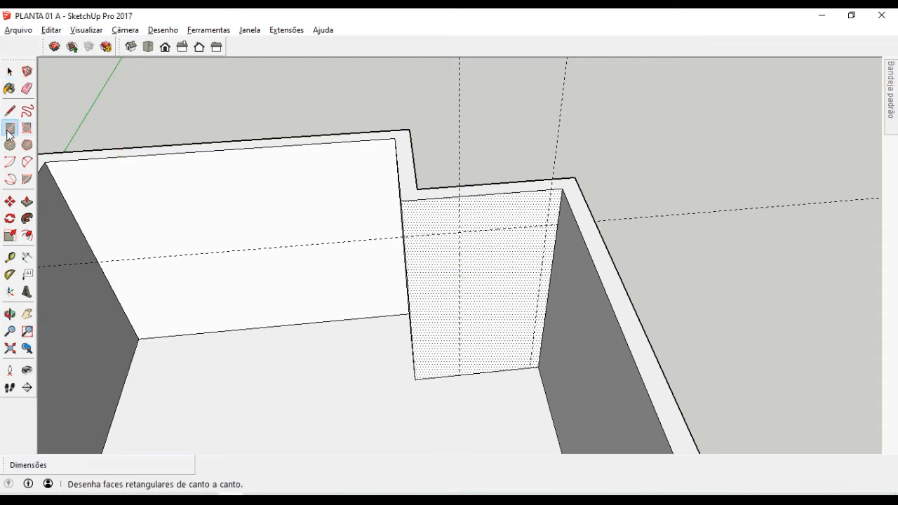
pyautogui.click(460, 232)
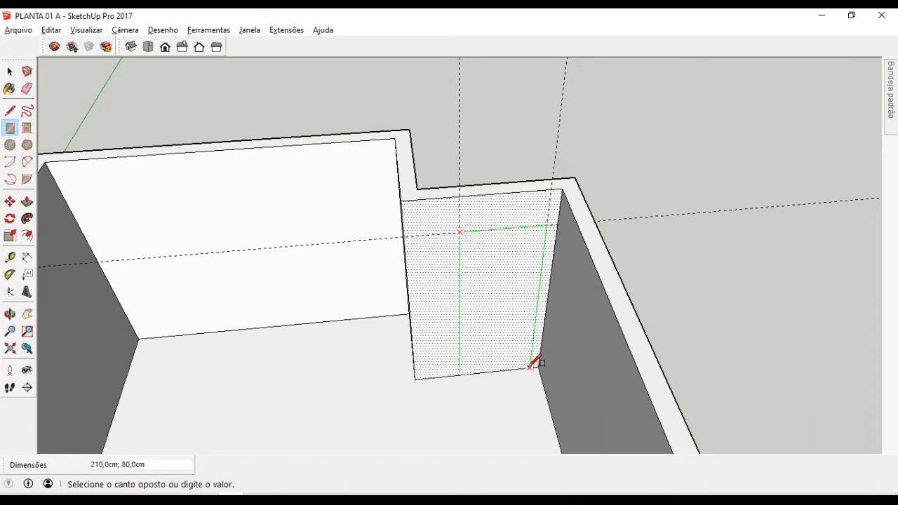
pyautogui.scroll(4, 534, 360)
pyautogui.scroll(2, 533, 359)
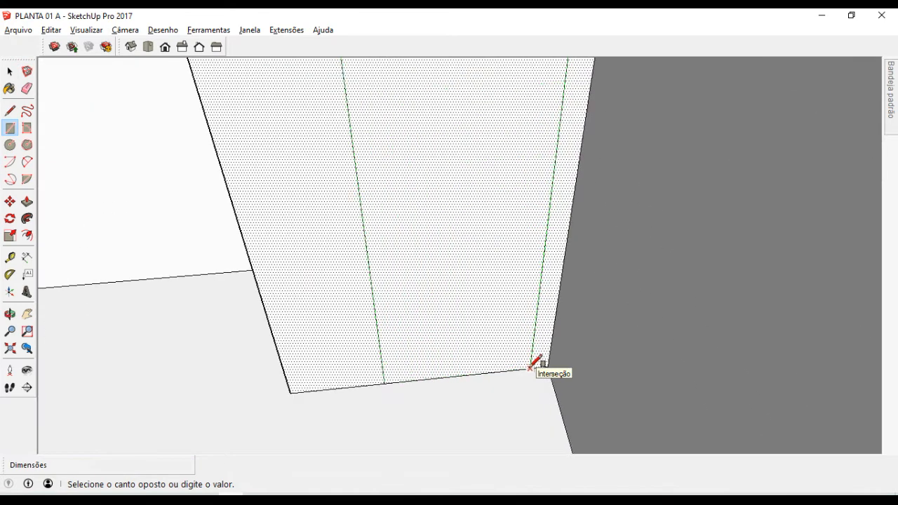
pyautogui.click(532, 367)
pyautogui.scroll(-5, 534, 362)
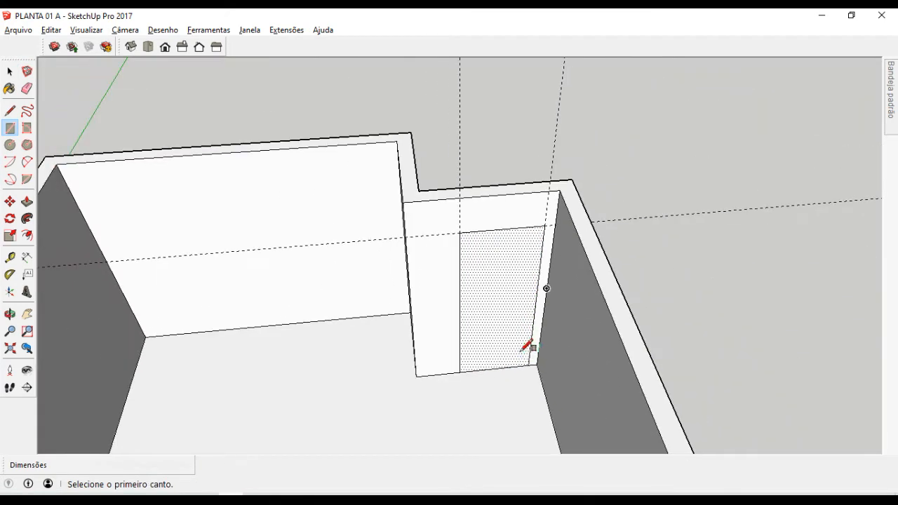
pyautogui.press('space')
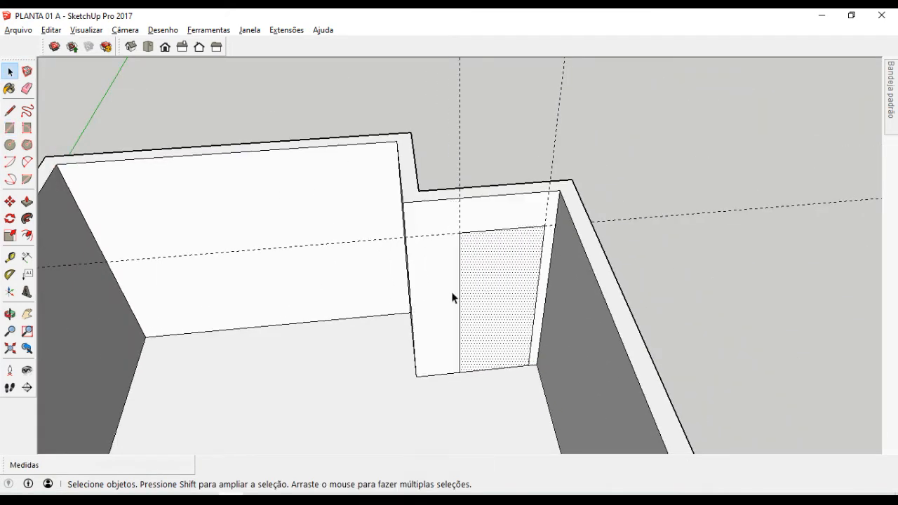
# - Check the PDF's opening instruction, and in SketchUp Push/Pull the door rectangle 15 cm through the recessed wall to cut the opening
pyautogui.hotkey('alt', 'Tab')
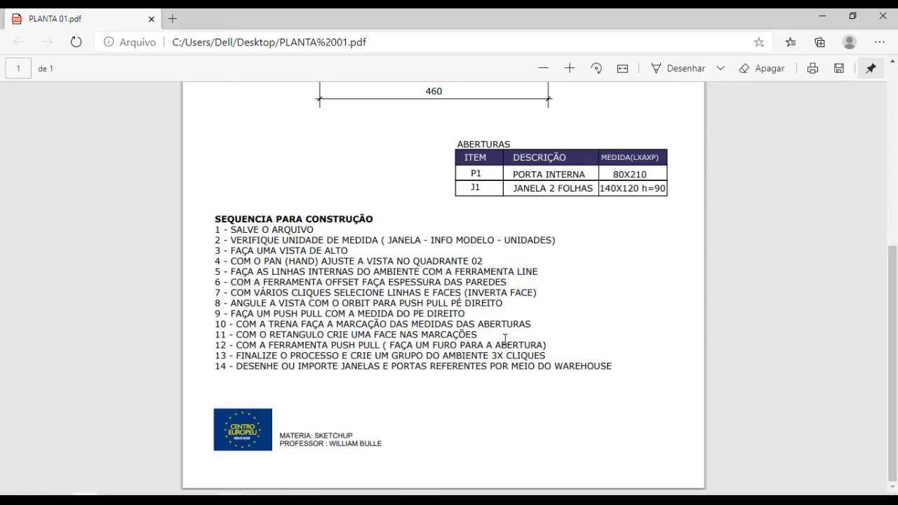
pyautogui.hotkey('alt', 'Tab')
pyautogui.press('o')
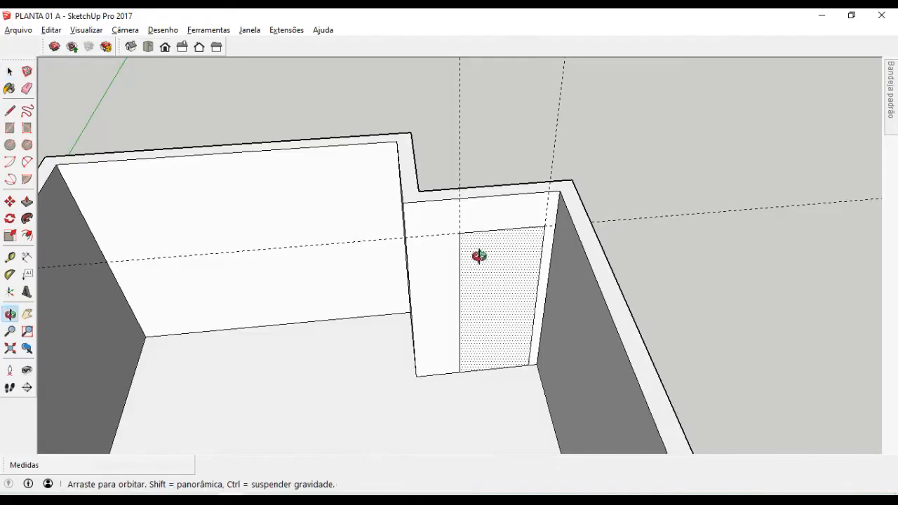
pyautogui.moveTo(482, 255); pyautogui.dragTo(476, 272)
pyautogui.press('space')
pyautogui.press('p')
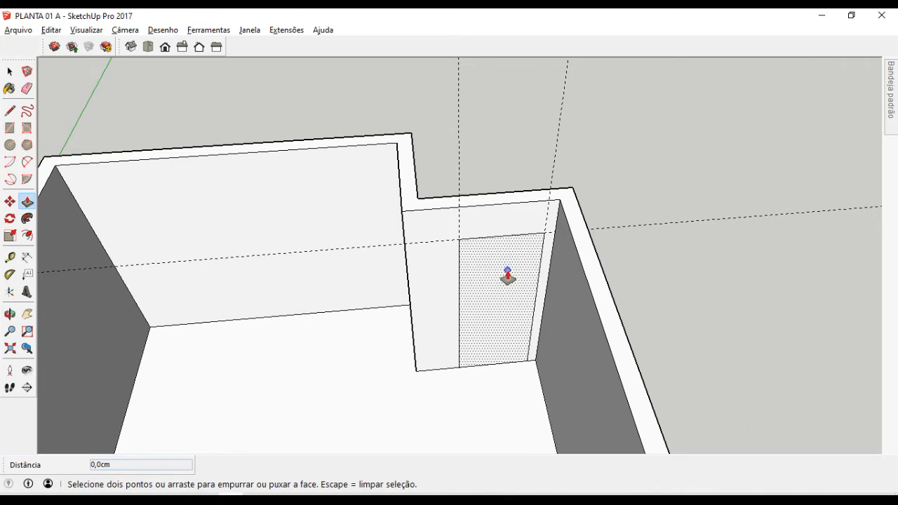
pyautogui.click(507, 276)
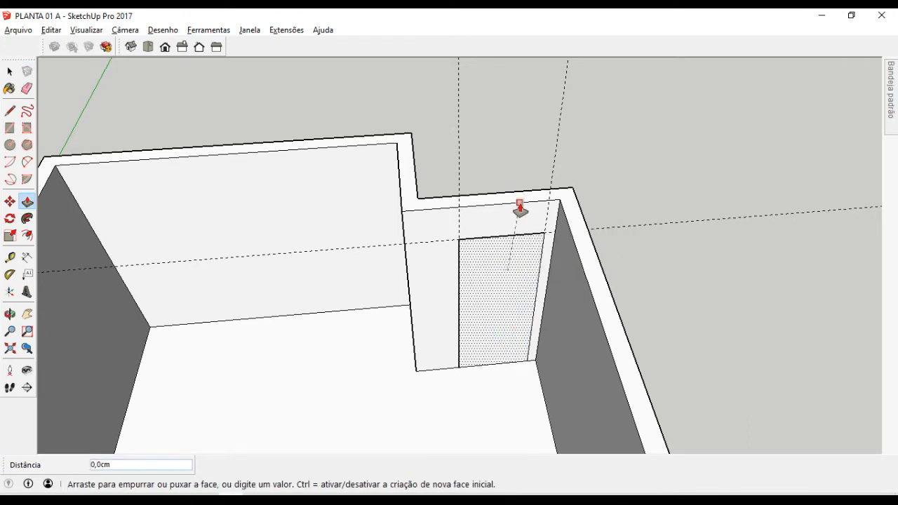
pyautogui.scroll(2, 521, 203)
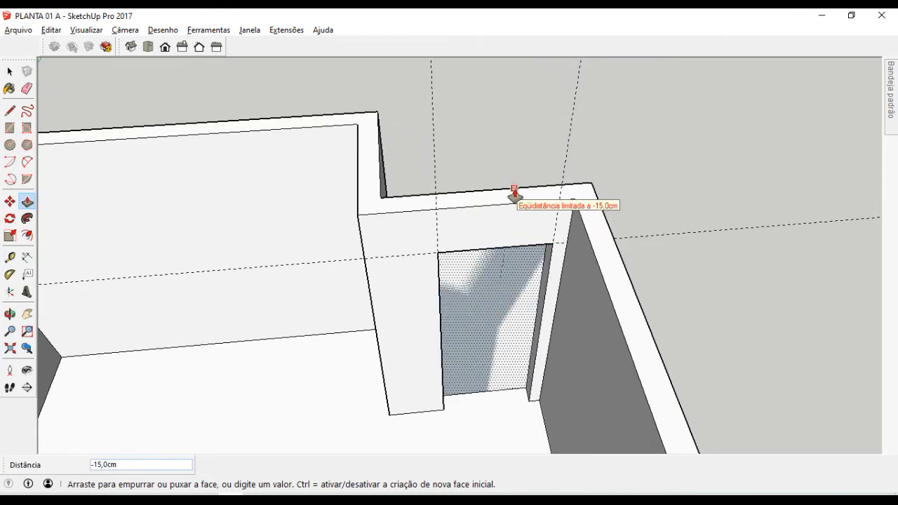
pyautogui.scroll(1, 498, 198)
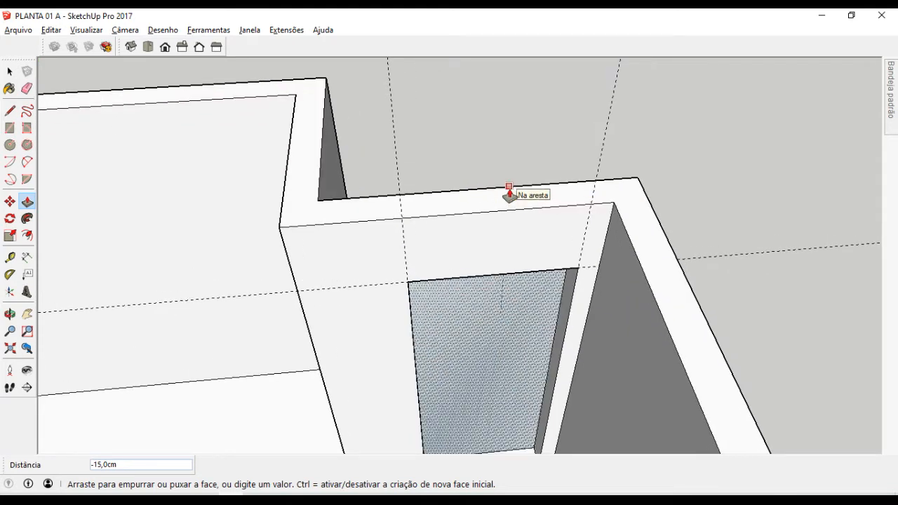
pyautogui.click(509, 194)
pyautogui.moveTo(508, 194); pyautogui.dragTo(485, 277, button='middle')
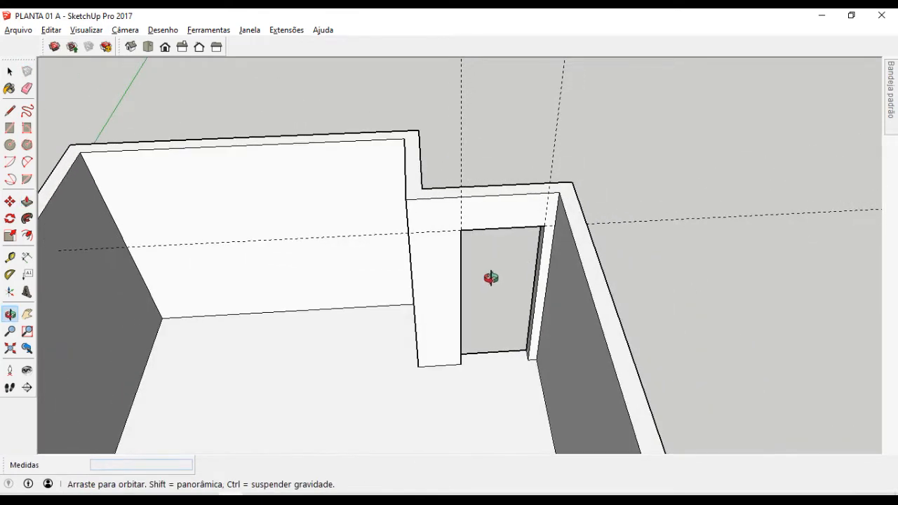
pyautogui.press('space')
pyautogui.scroll(-1, 494, 278)
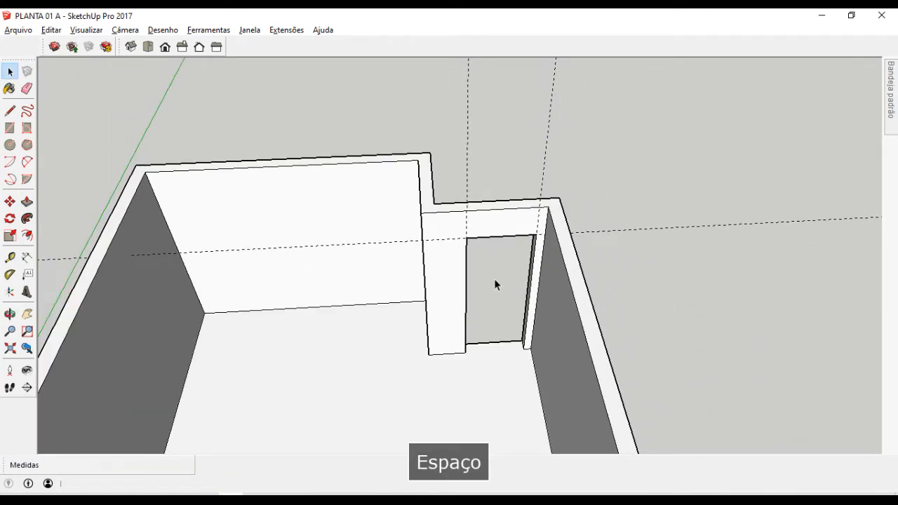
# - Check the construction sequence in the PDF, and in SketchUp select the inner face of the 450 cm wall that holds window J1
pyautogui.hotkey('alt', 'Tab')
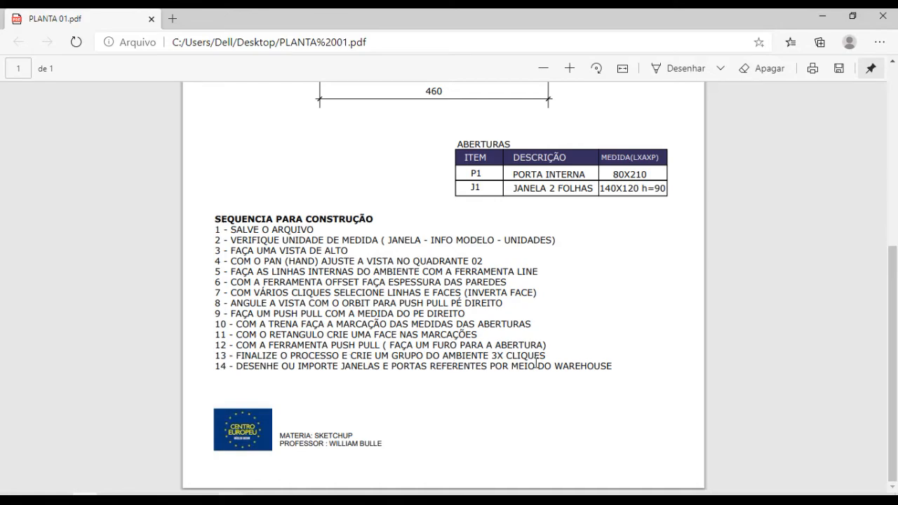
pyautogui.scroll(-2, 390, 341)
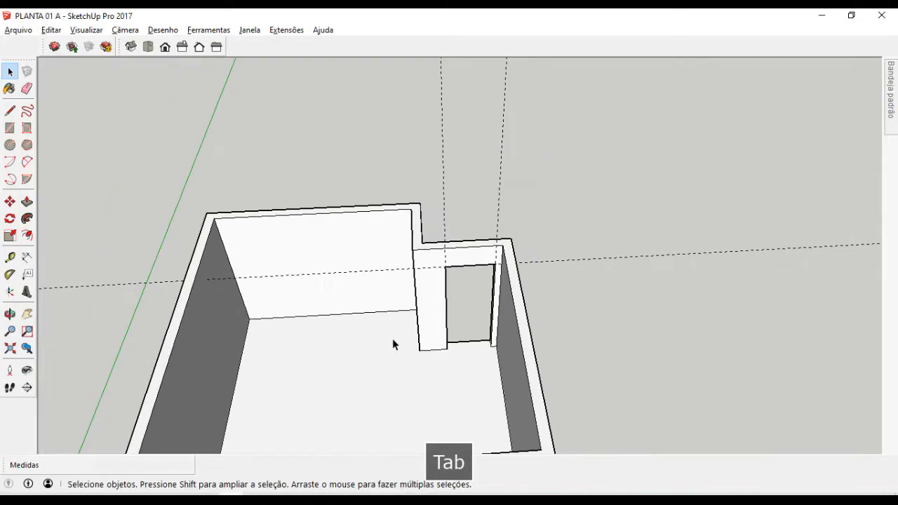
pyautogui.moveTo(499, 355); pyautogui.dragTo(293, 274, button='middle')
pyautogui.press('h')
pyautogui.moveTo(293, 275); pyautogui.dragTo(499, 290)
pyautogui.moveTo(499, 290); pyautogui.dragTo(449, 262, button='middle')
pyautogui.press('space')
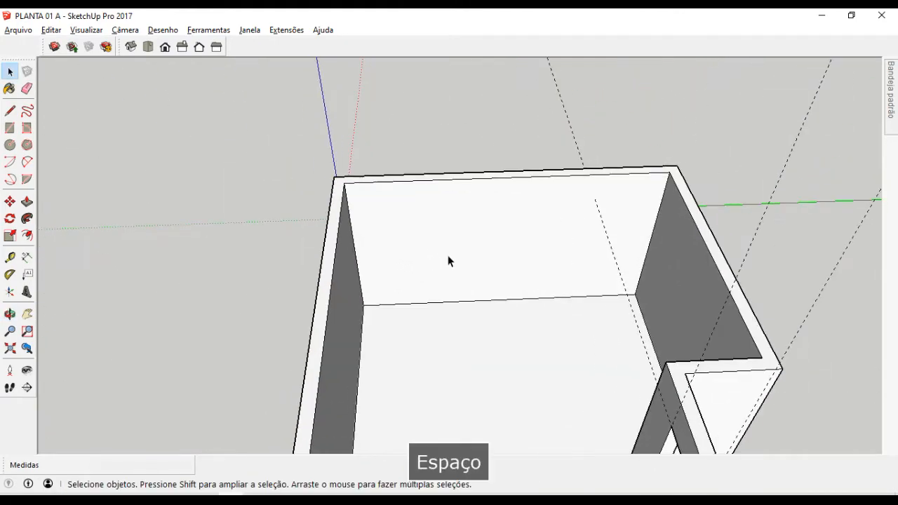
pyautogui.click(450, 262)
# - In the PDF, look up window J1's position on the plan and its dimensions and sill height in the openings table
pyautogui.hotkey('alt', 'Tab')
pyautogui.scroll(4, 441, 275)
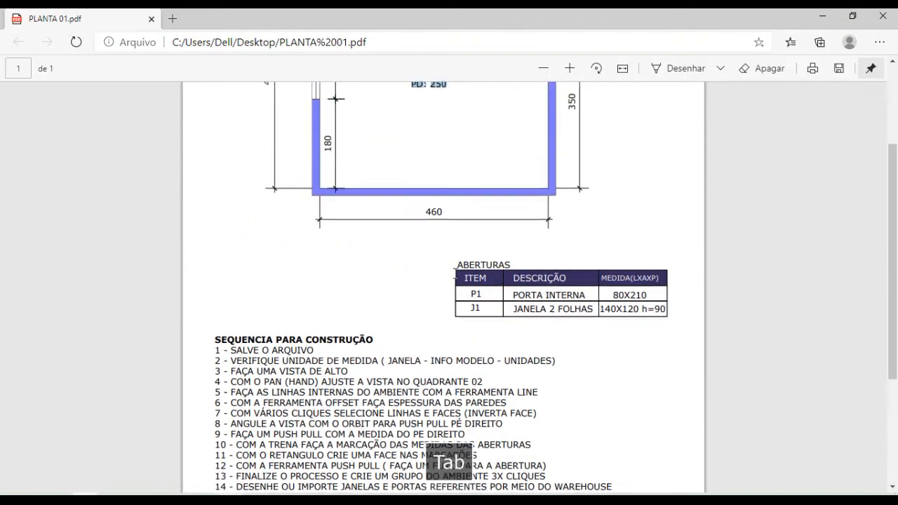
pyautogui.scroll(1, 324, 226)
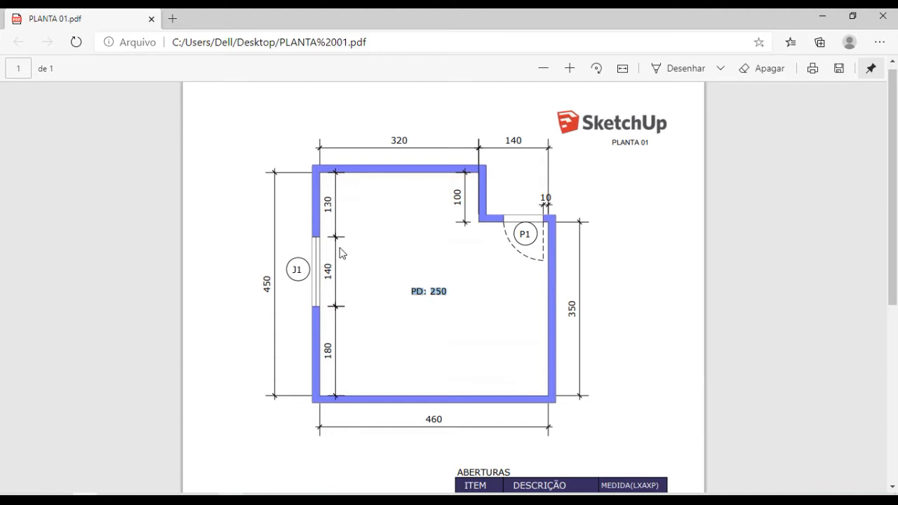
pyautogui.scroll(-3, 344, 263)
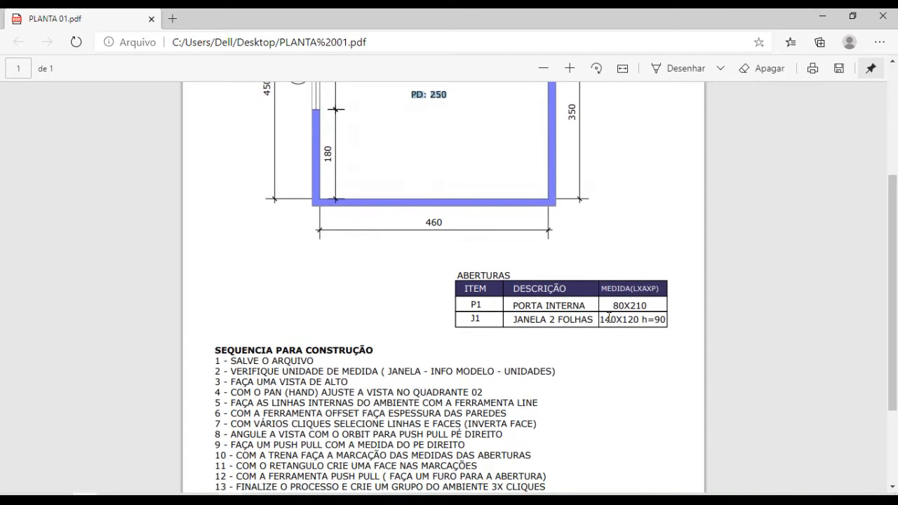
pyautogui.moveTo(601, 317); pyautogui.dragTo(635, 322)
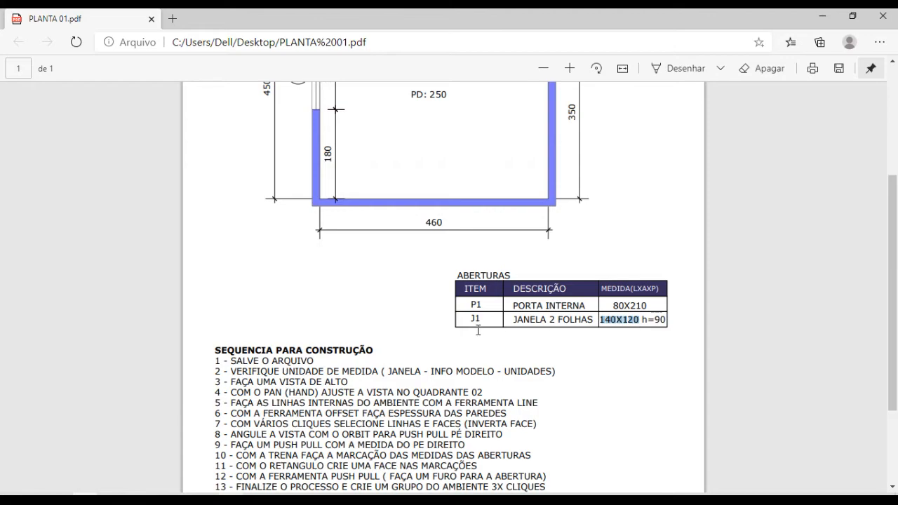
pyautogui.scroll(3, 412, 246)
# - In SketchUp, place a vertical Tape Measure guide on the window wall, 130 cm from its inner corner with the 320 cm wall
pyautogui.hotkey('alt', 'Tab')
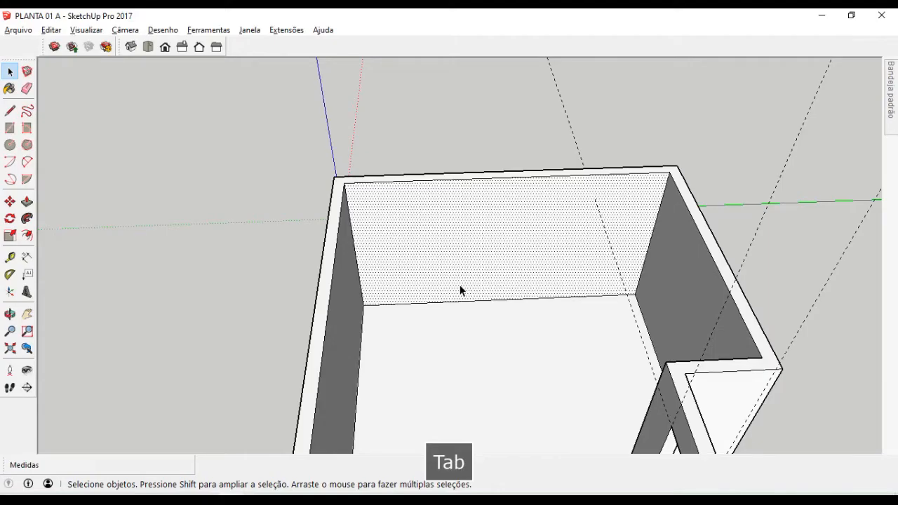
pyautogui.press('t')
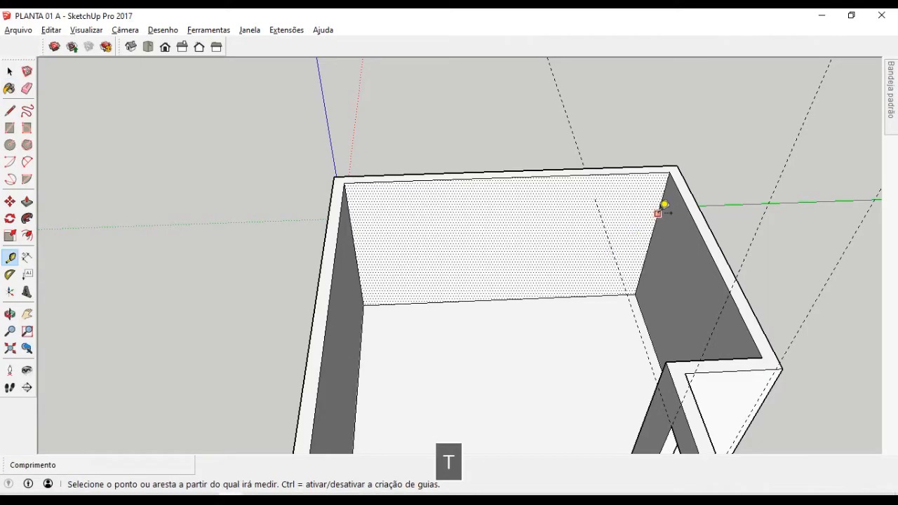
pyautogui.click(667, 195)
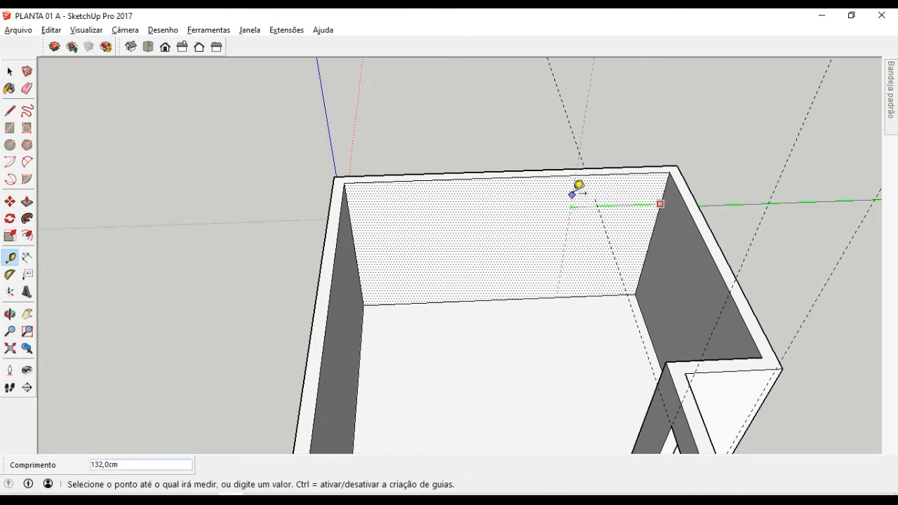
pyautogui.write('130')
pyautogui.press('Return')
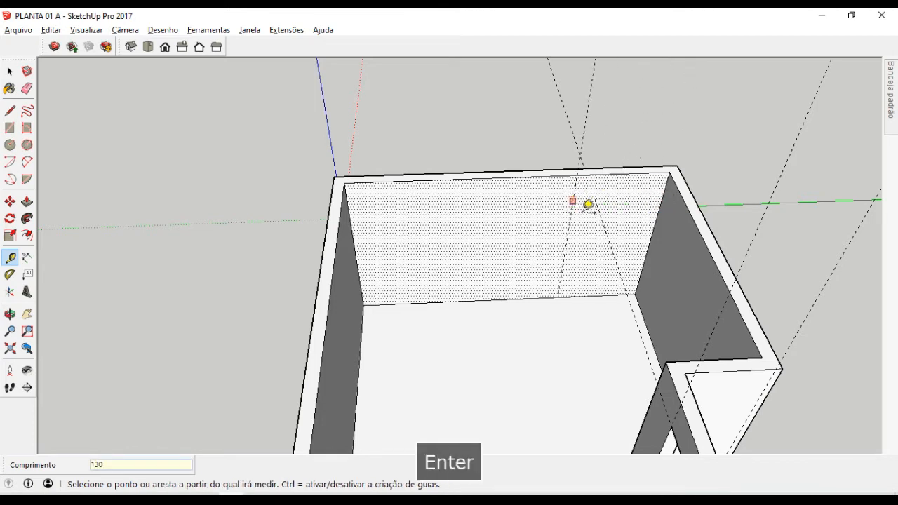
# - Add a second vertical guide 140 cm farther along the window wall to mark the window's width
pyautogui.click(570, 225)
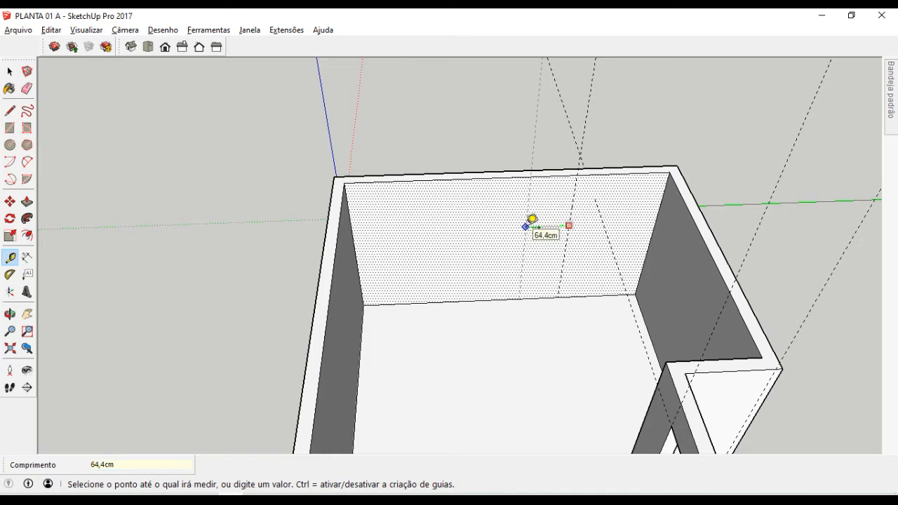
pyautogui.write('140')
pyautogui.press('Return')
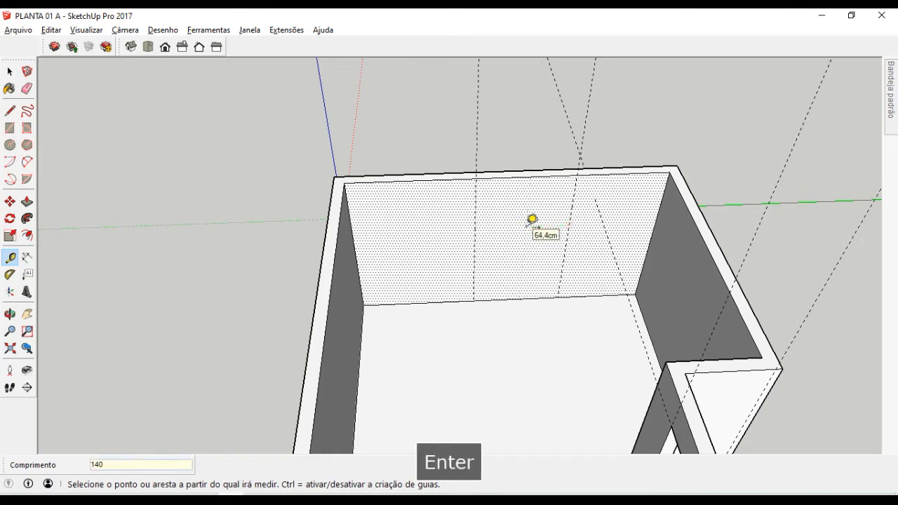
# - Place a horizontal guide 90 cm above the window wall's floor edge to mark the sill height
pyautogui.click(492, 300)
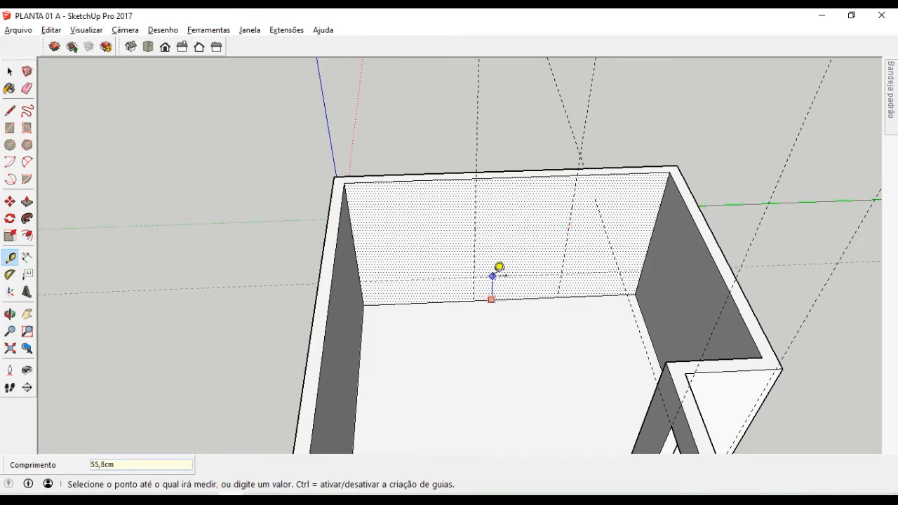
pyautogui.write('90')
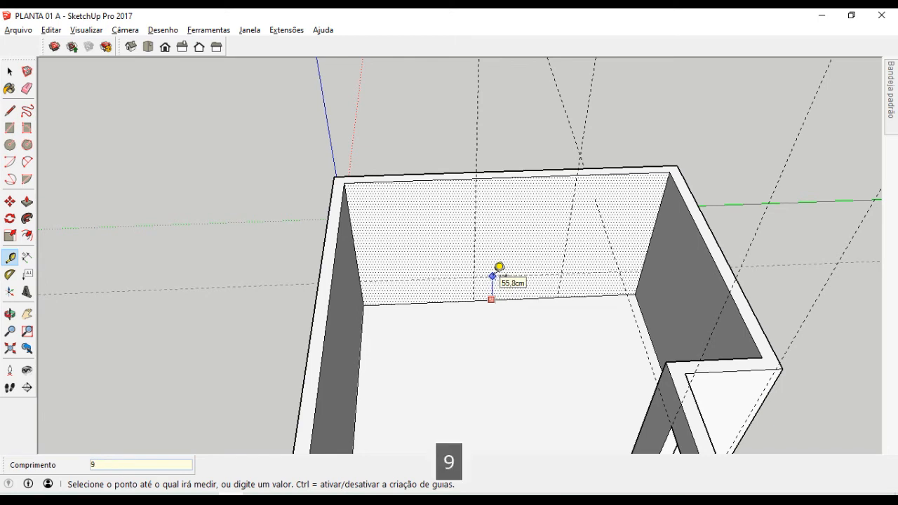
pyautogui.press('Return')
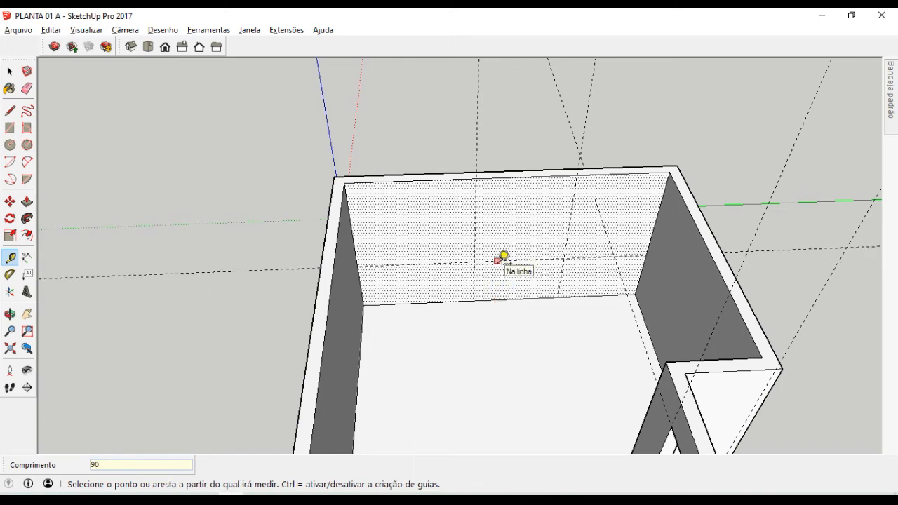
# - Recheck J1's height in the PDF, and in SketchUp add a horizontal guide 120 cm above the sill guide
pyautogui.click(499, 258)
pyautogui.hotkey('alt', 'Tab')
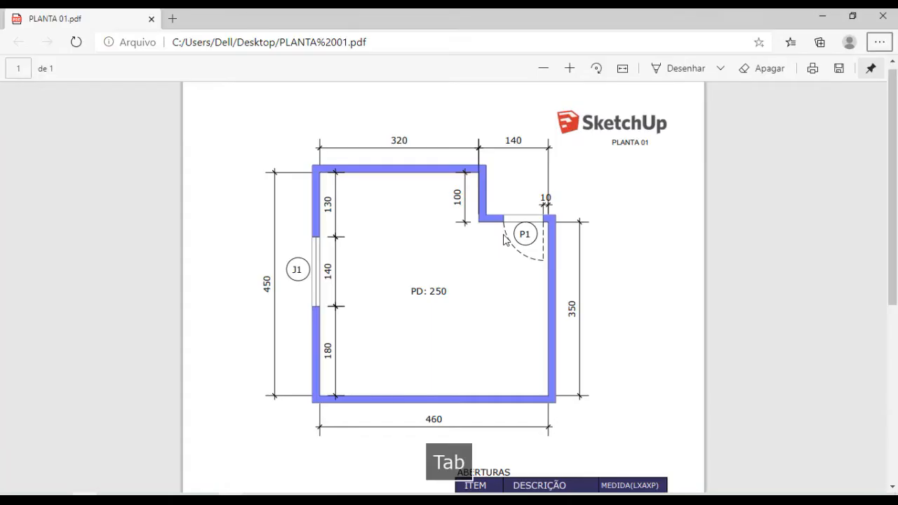
pyautogui.scroll(-2, 526, 321)
pyautogui.hotkey('alt', 'Tab')
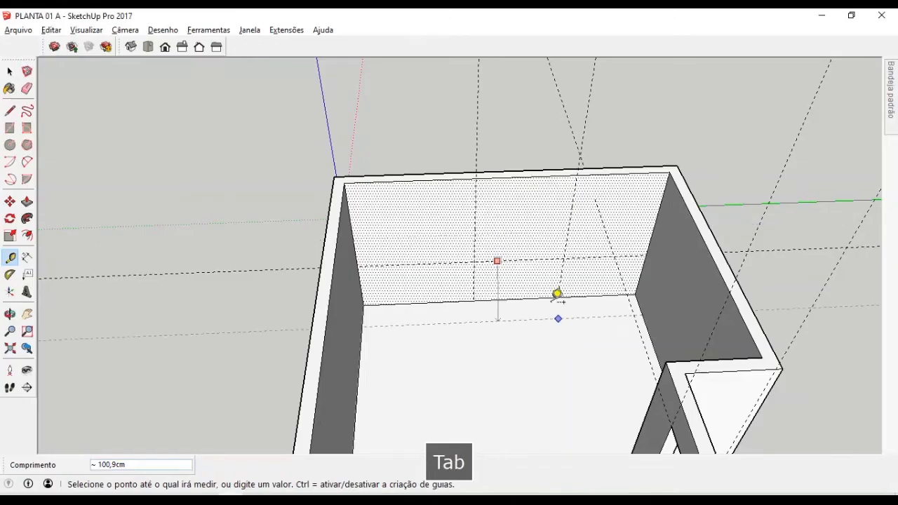
pyautogui.write('12')
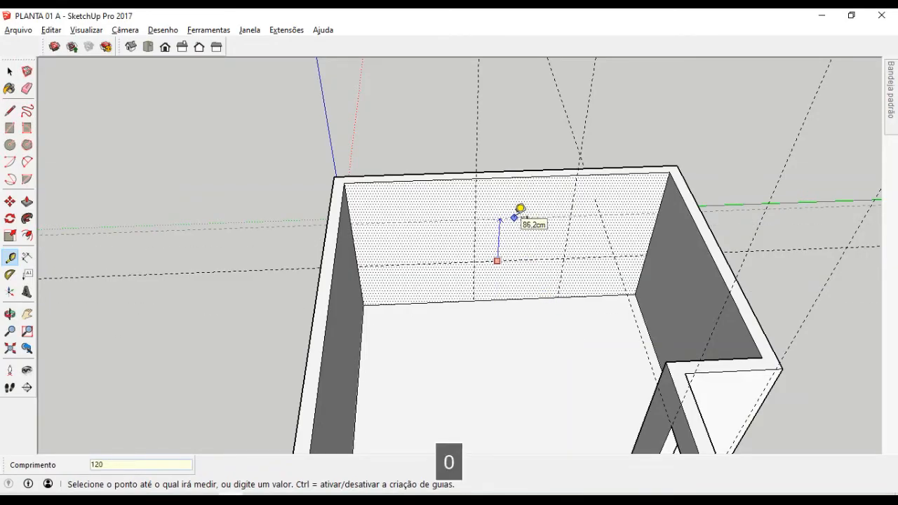
pyautogui.write('0')
pyautogui.press('Return')
pyautogui.press('space')
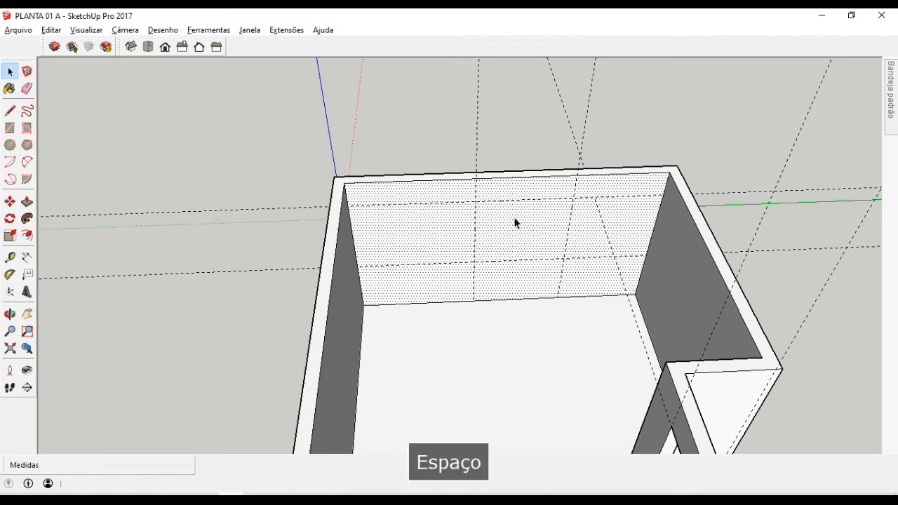
# - Draw a rectangle on the window wall between the guide intersections to outline the J1 window opening
pyautogui.scroll(2, 515, 223)
pyautogui.press('r')
pyautogui.scroll(2, 513, 223)
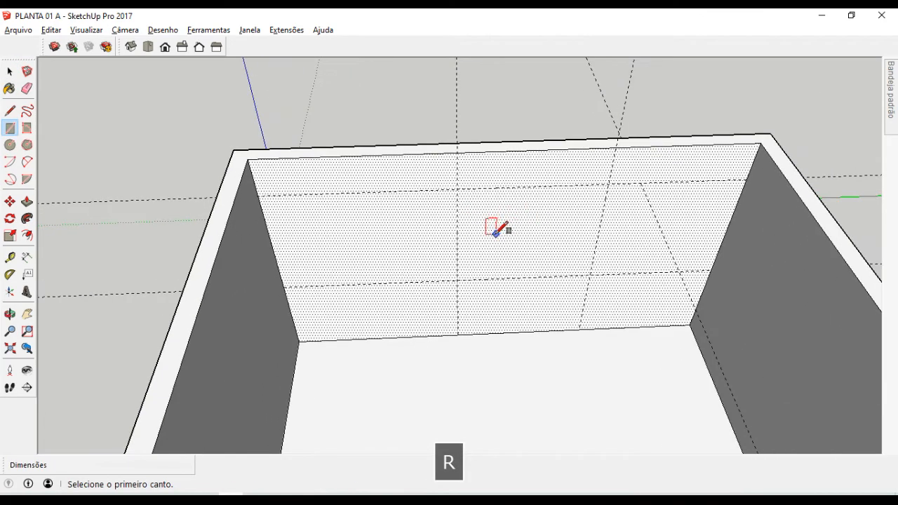
pyautogui.click(456, 189)
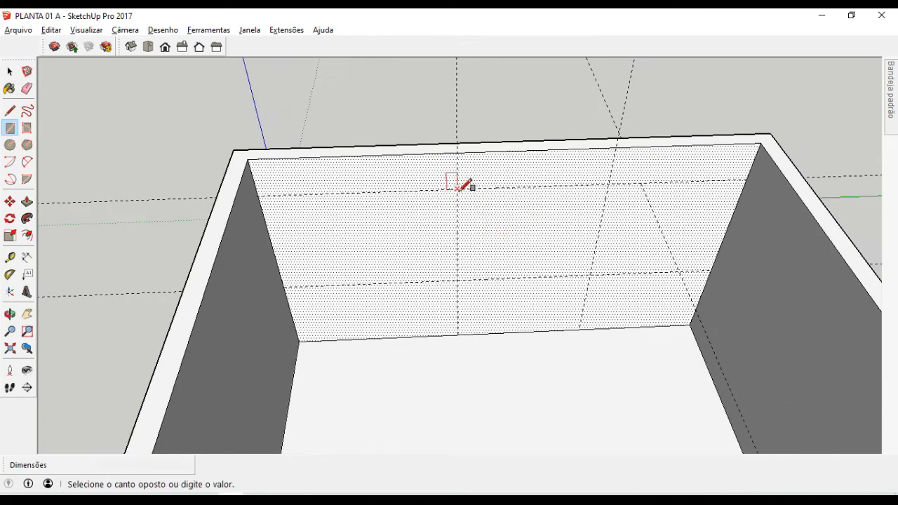
pyautogui.click(591, 274)
pyautogui.press('space')
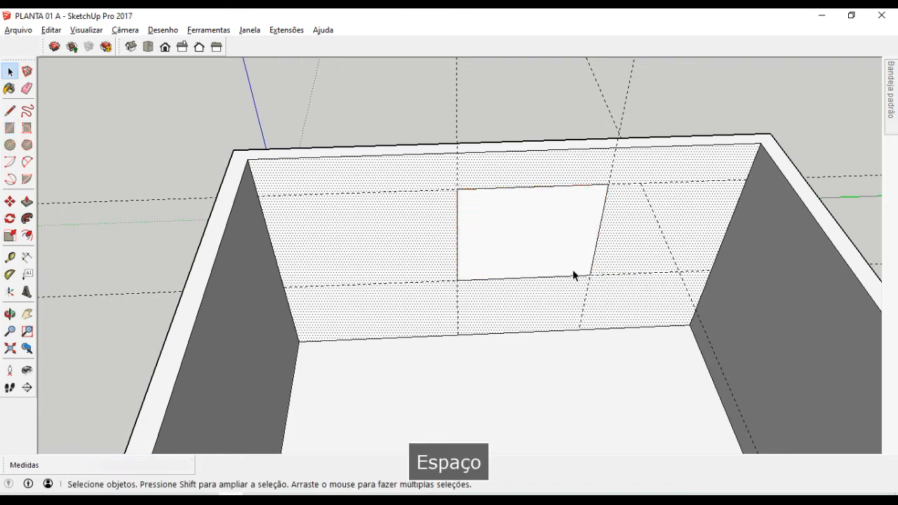
# - Push the window rectangle 15 cm through to the wall's outer face to cut the window opening
pyautogui.click(540, 240)
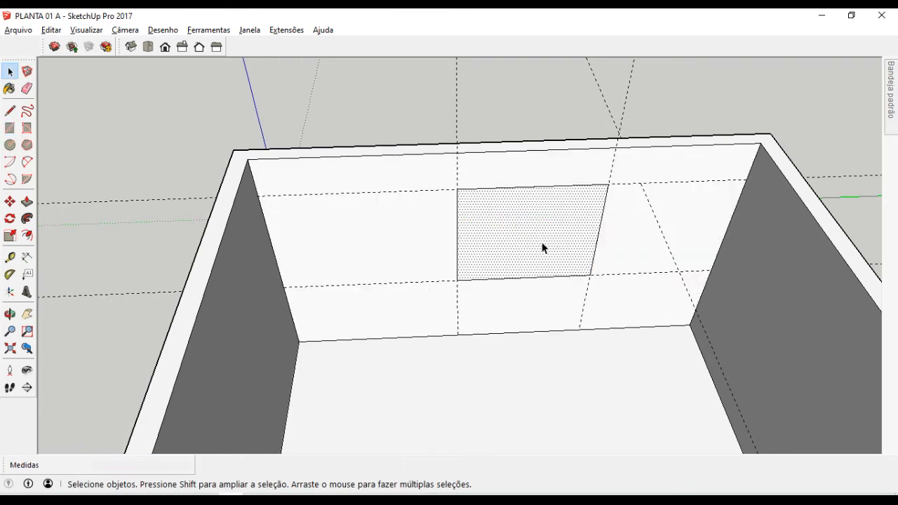
pyautogui.press('p')
pyautogui.moveTo(535, 208); pyautogui.dragTo(535, 243, button='middle')
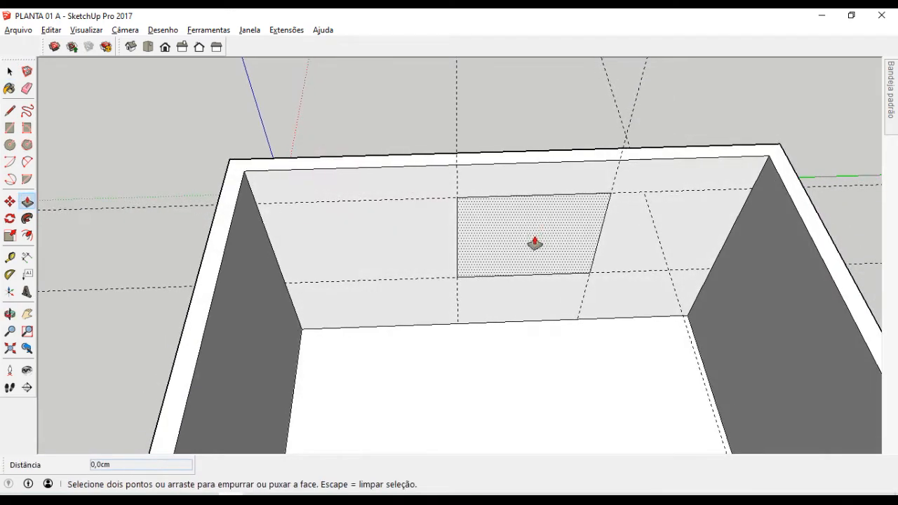
pyautogui.click(535, 243)
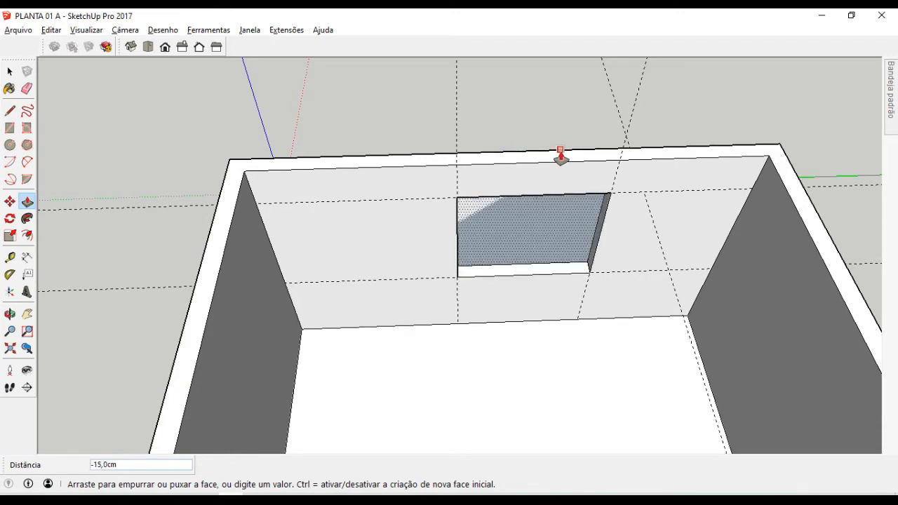
pyautogui.scroll(2, 558, 155)
pyautogui.scroll(1, 558, 155)
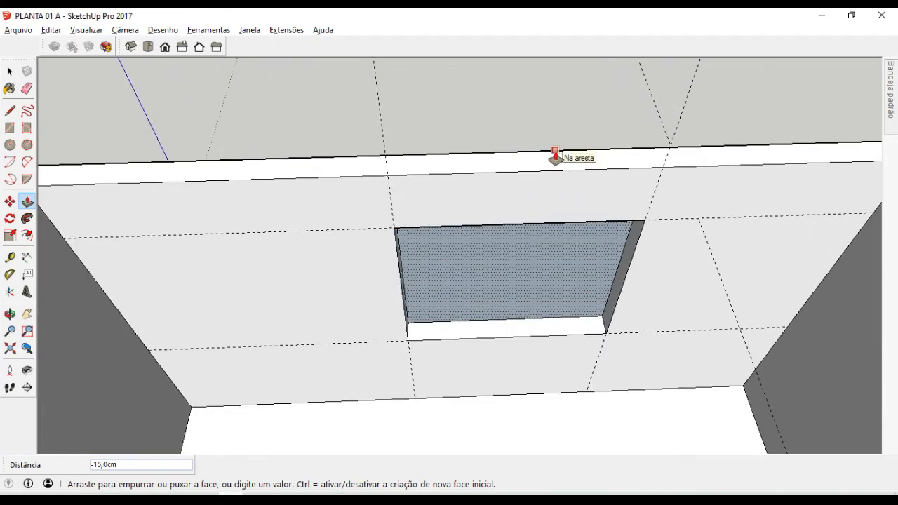
pyautogui.click(558, 154)
# - Erase the guides crossing the door opening's wall with the Eraser
pyautogui.scroll(-2, 556, 230)
pyautogui.scroll(-2, 556, 229)
pyautogui.moveTo(556, 229); pyautogui.dragTo(633, 254, button='middle')
pyautogui.scroll(-2, 633, 254)
pyautogui.moveTo(634, 285); pyautogui.dragTo(515, 337, button='middle')
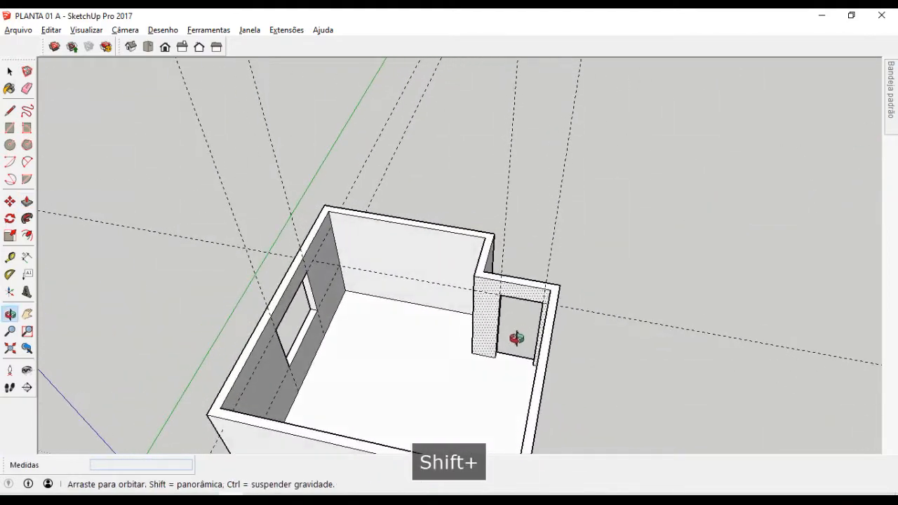
pyautogui.press('space')
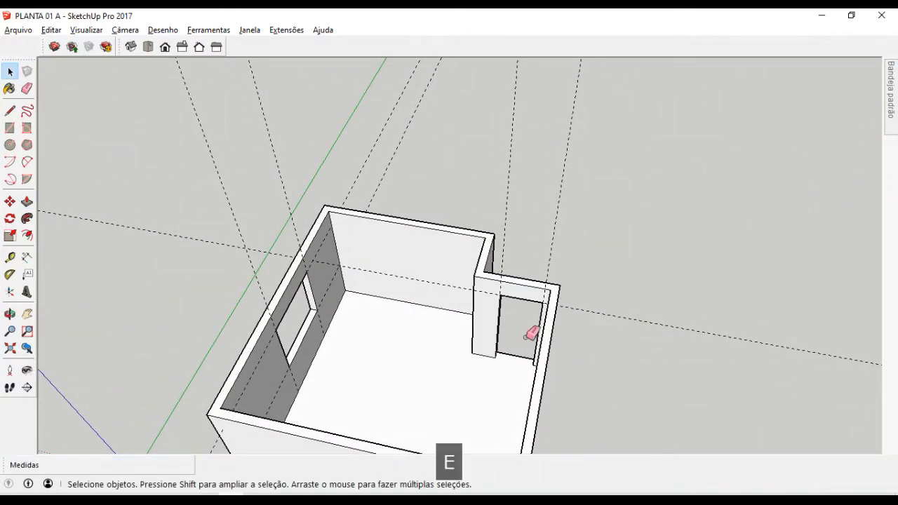
pyautogui.press('e')
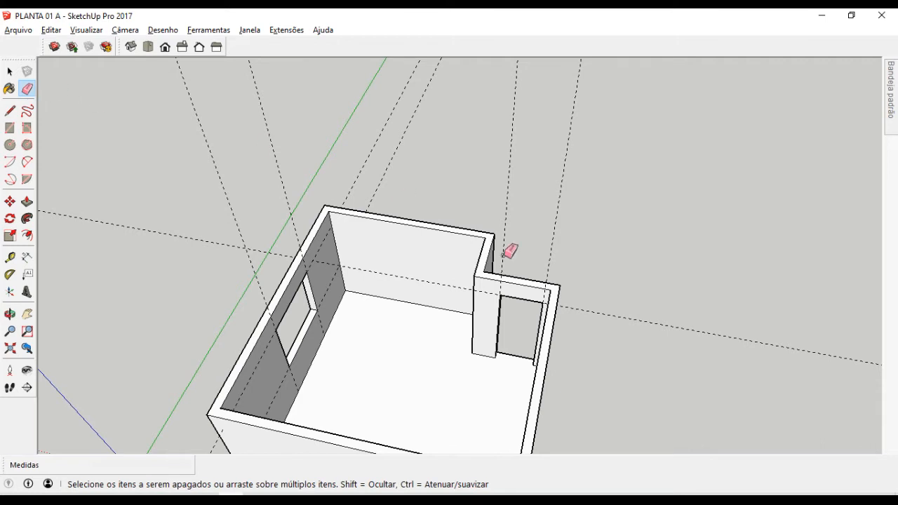
pyautogui.moveTo(624, 330); pyautogui.dragTo(626, 304)
pyautogui.moveTo(543, 220); pyautogui.dragTo(572, 220)
pyautogui.press('space')
# - Delete all remaining guides from the model at once
pyautogui.moveTo(603, 317); pyautogui.dragTo(449, 319, button='middle')
pyautogui.moveTo(397, 300); pyautogui.dragTo(389, 231, button='middle')
pyautogui.click(54, 30)
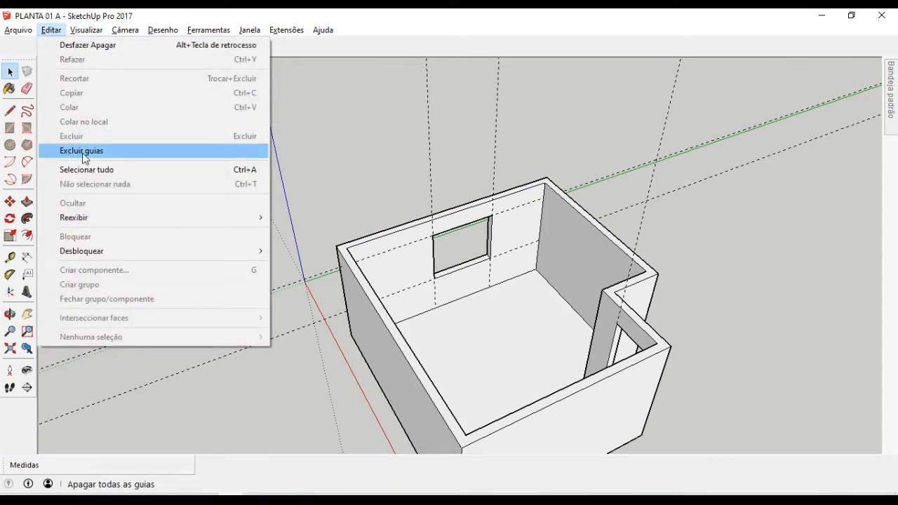
pyautogui.click(82, 151)
# - Check the PDF's construction sequence for the final steps, and in SketchUp select the whole connected room and make it a group
pyautogui.moveTo(349, 385)
pyautogui.mouseDown(button='middle')
pyautogui.moveTo(612, 345)
pyautogui.moveTo(716, 341)
pyautogui.moveTo(591, 293)
pyautogui.moveTo(424, 306)
pyautogui.moveTo(414, 327)
pyautogui.mouseUp(button='middle')
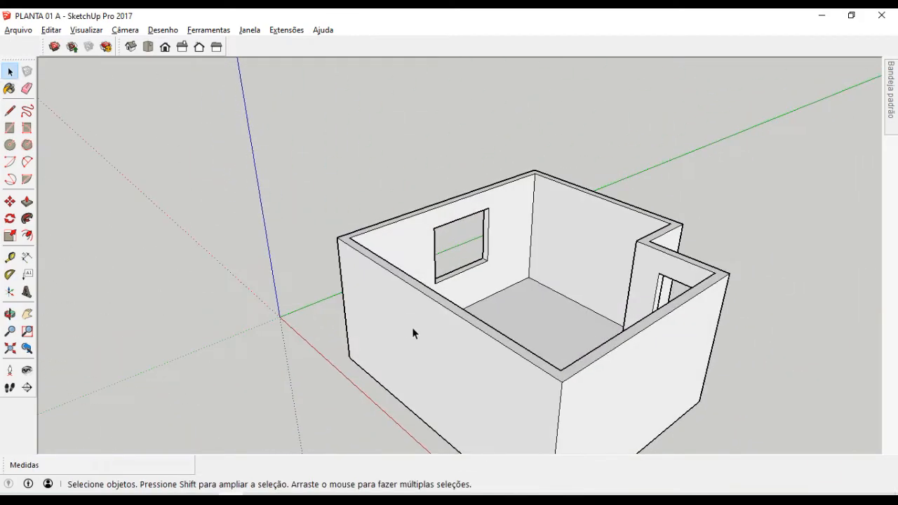
pyautogui.hotkey('alt', 'Tab')
pyautogui.scroll(-2, 413, 337)
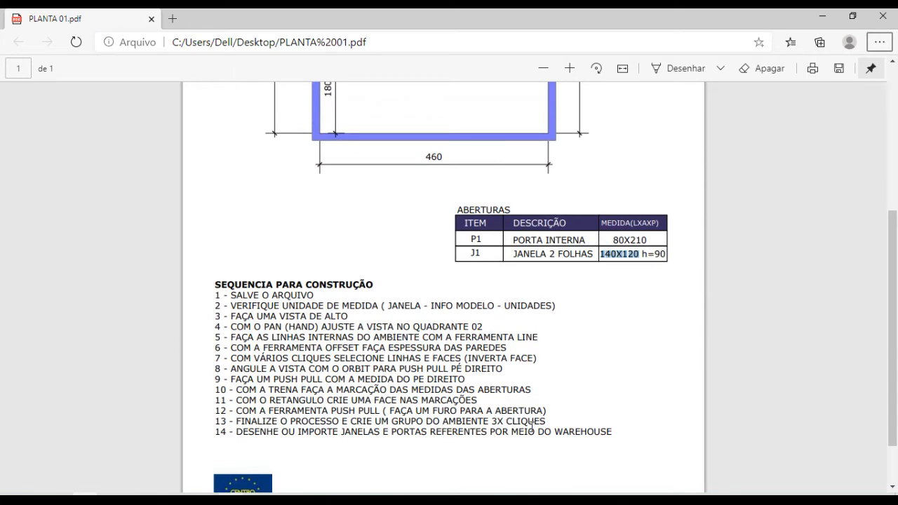
pyautogui.hotkey('alt', 'Tab')
pyautogui.moveTo(442, 280); pyautogui.dragTo(442, 331, button='middle')
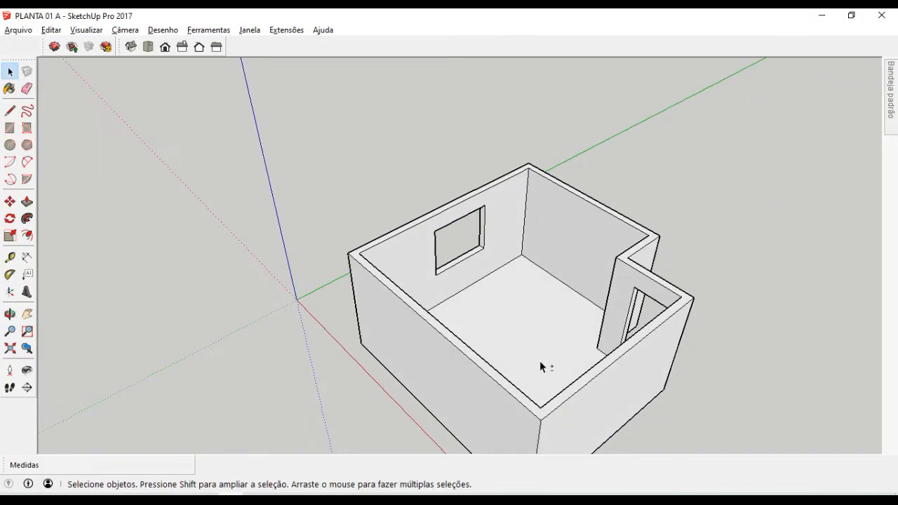
pyautogui.keyDown('shift'); pyautogui.moveTo(539, 361); pyautogui.dragTo(517, 285, button='middle'); pyautogui.keyUp('shift')
pyautogui.scroll(2, 498, 290)
pyautogui.tripleClick(470, 295)
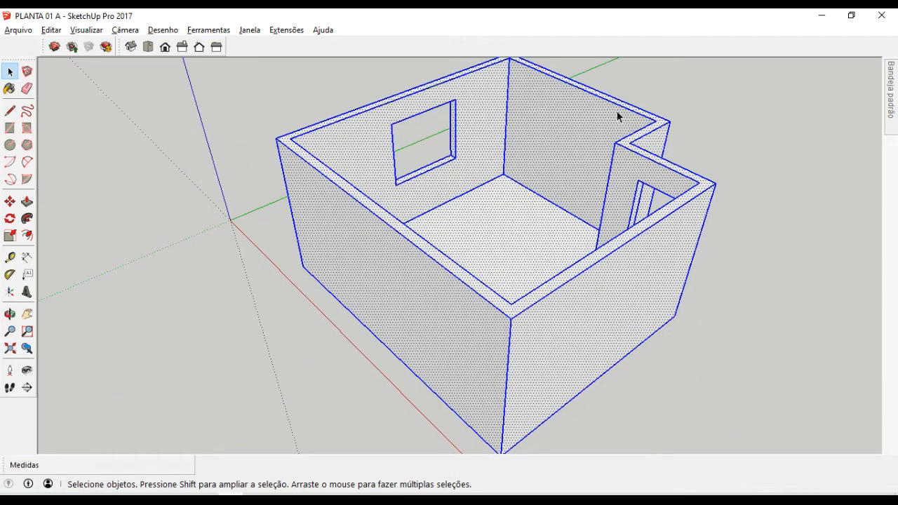
pyautogui.rightClick(438, 273)
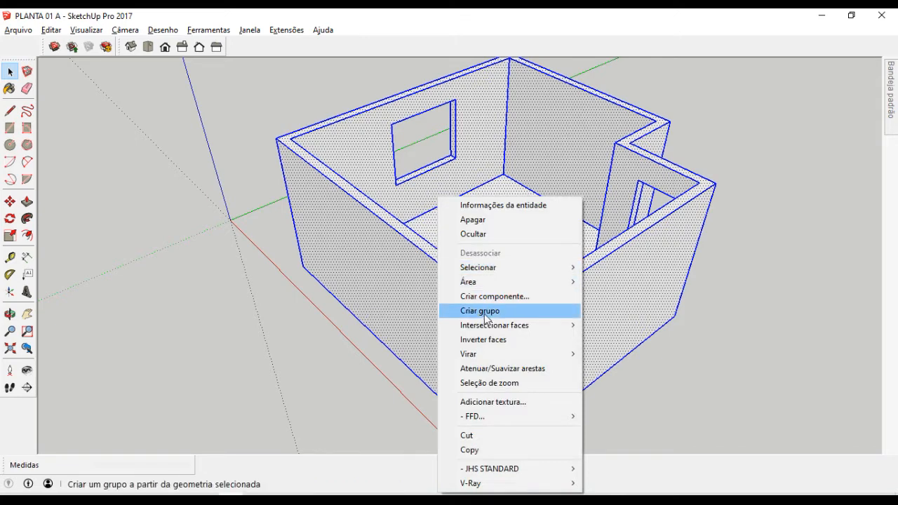
pyautogui.click(485, 313)
# - Move the grouped room so its front bottom edge lies on the red axis, and deselect it
pyautogui.click(686, 375)
pyautogui.click(535, 313)
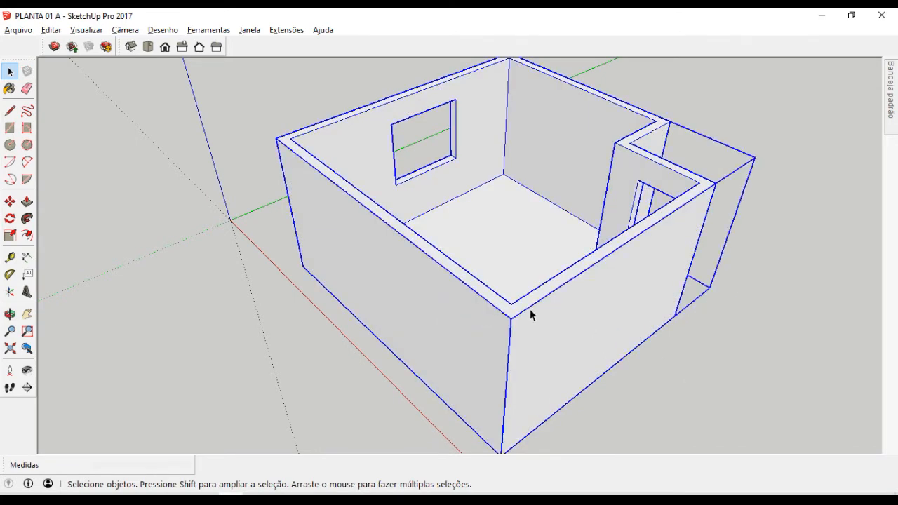
pyautogui.press('m')
pyautogui.click(529, 307)
pyautogui.click(477, 300)
pyautogui.press('space')
pyautogui.click(610, 342)
# - Examine the finished room and its window and door openings from several angles
pyautogui.moveTo(461, 206); pyautogui.dragTo(406, 173, button='middle')
pyautogui.scroll(-3, 468, 208)
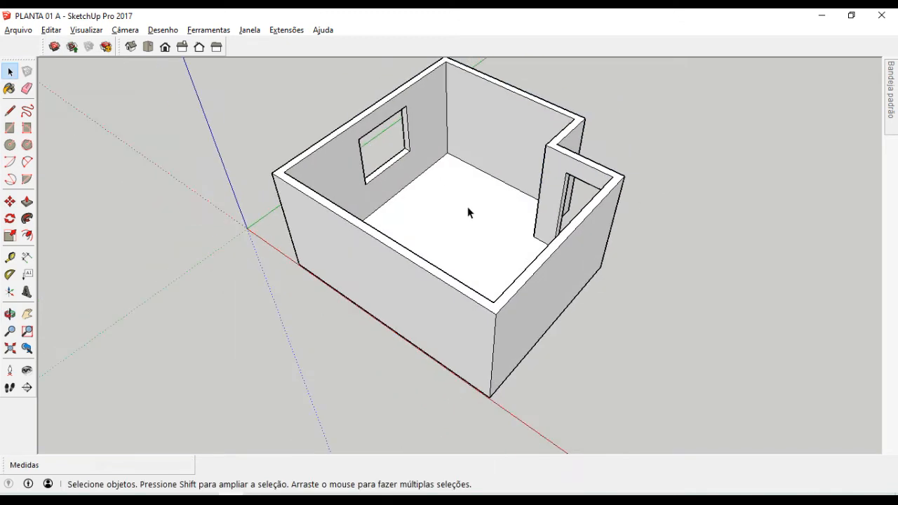
pyautogui.moveTo(463, 246); pyautogui.dragTo(490, 234, button='middle')
pyautogui.moveTo(487, 302); pyautogui.dragTo(786, 328, button='middle')
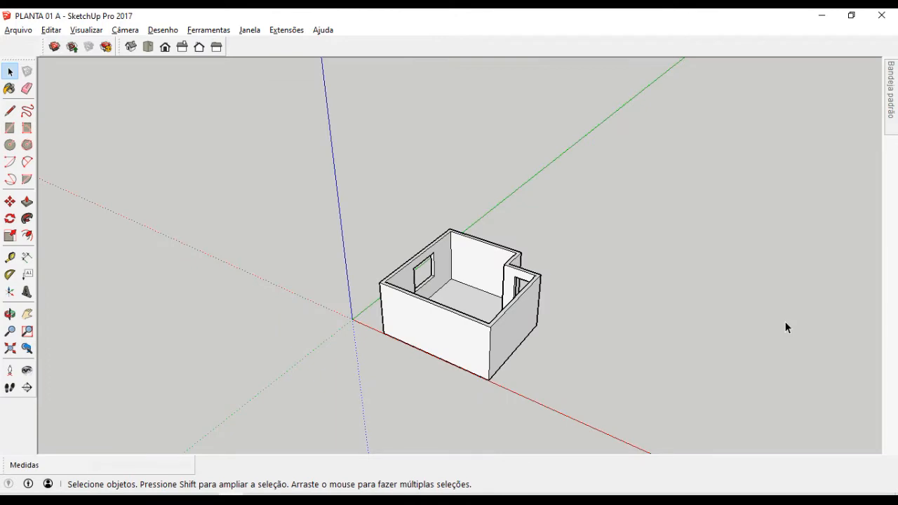
pyautogui.scroll(5, 537, 298)
pyautogui.moveTo(537, 298); pyautogui.dragTo(542, 279, button='middle')
pyautogui.moveTo(531, 317); pyautogui.dragTo(533, 288, button='middle')
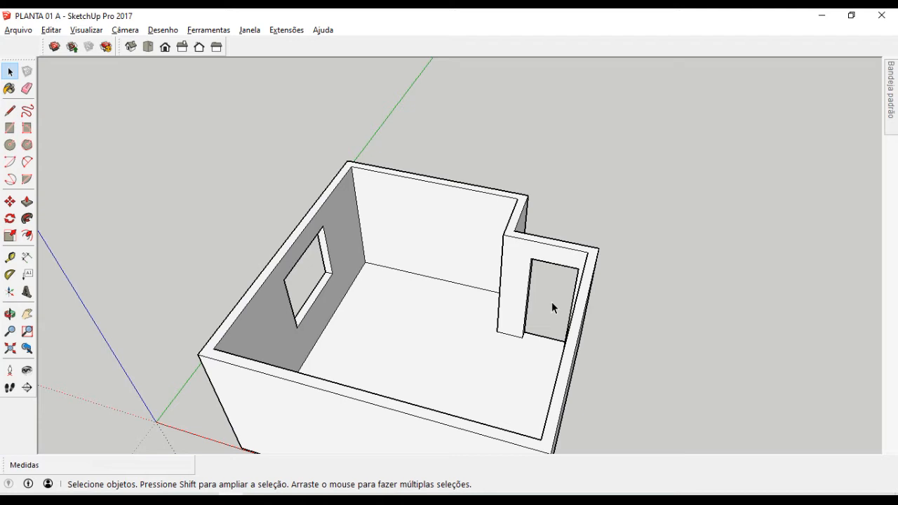
pyautogui.scroll(-3, 551, 302)
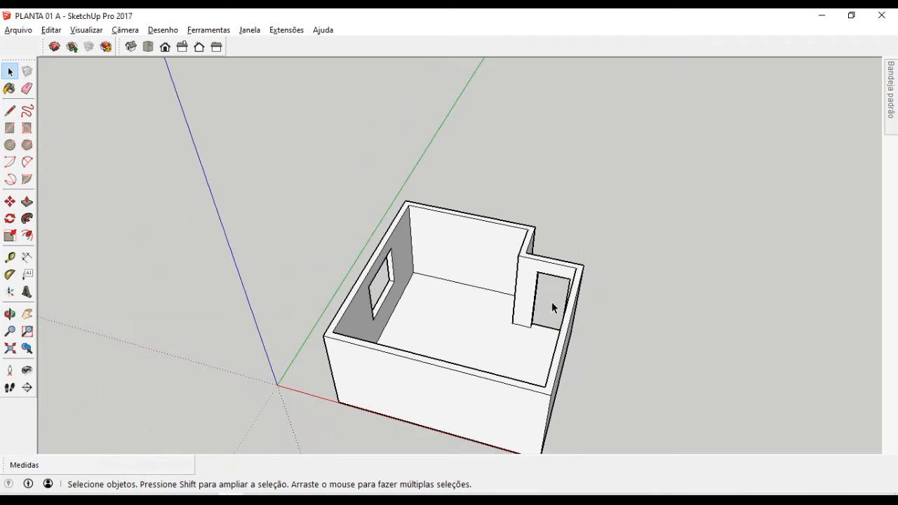
pyautogui.moveTo(566, 353); pyautogui.dragTo(511, 305, button='middle')
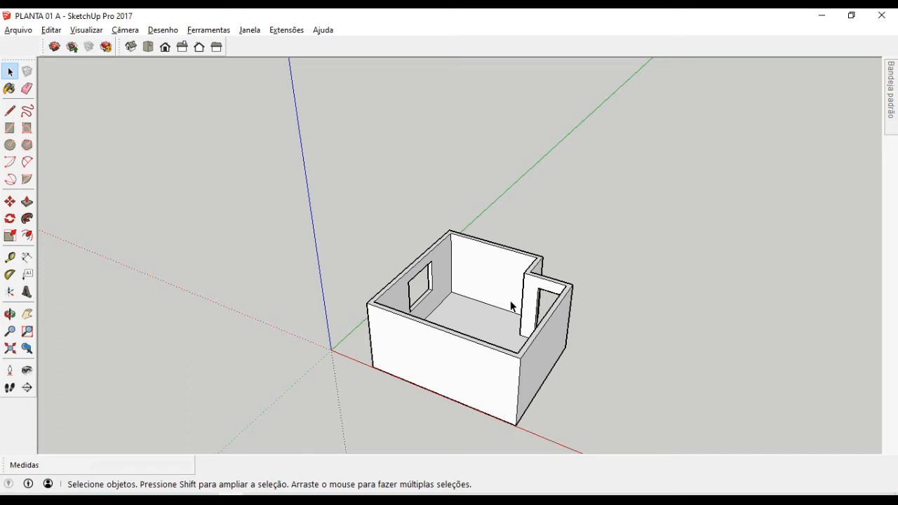
pyautogui.moveTo(511, 305); pyautogui.dragTo(316, 233, button='middle')
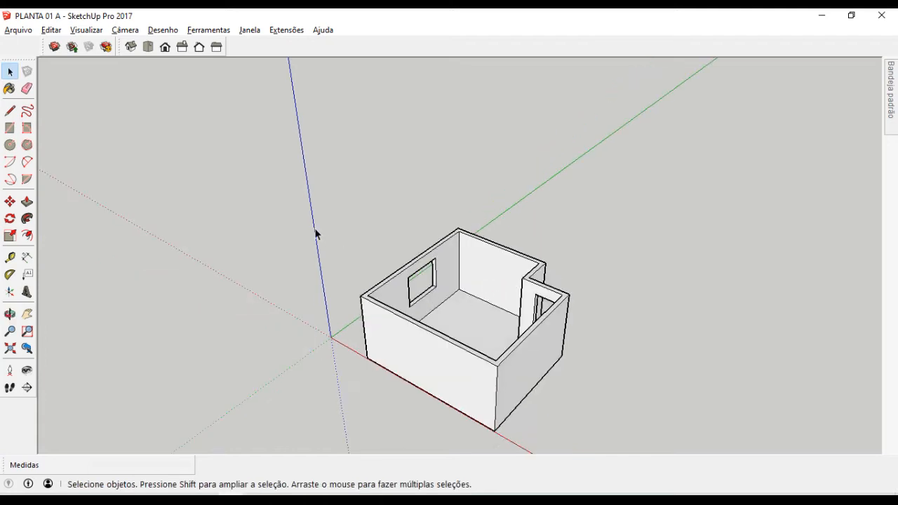
# - Start importing a file into the model and choose ABERTURAS PLANTA 001 from the desktop
pyautogui.click(18, 30)
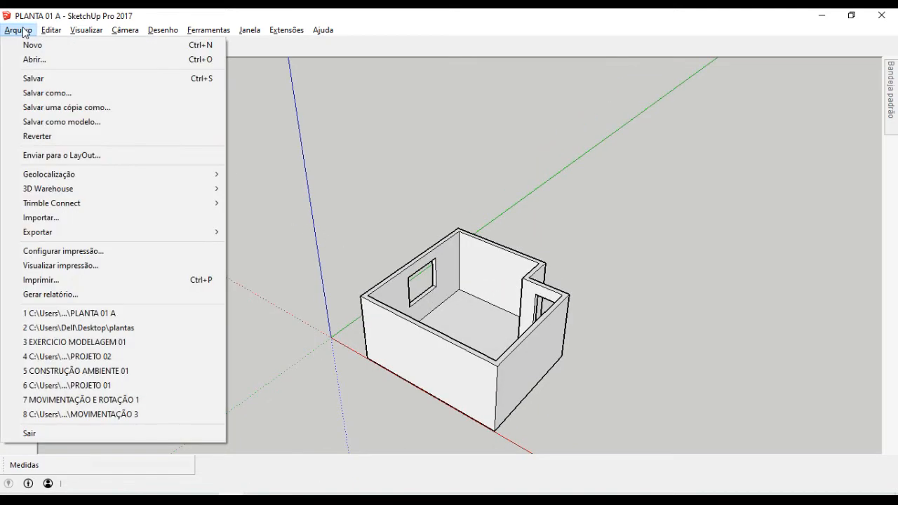
pyautogui.click(47, 217)
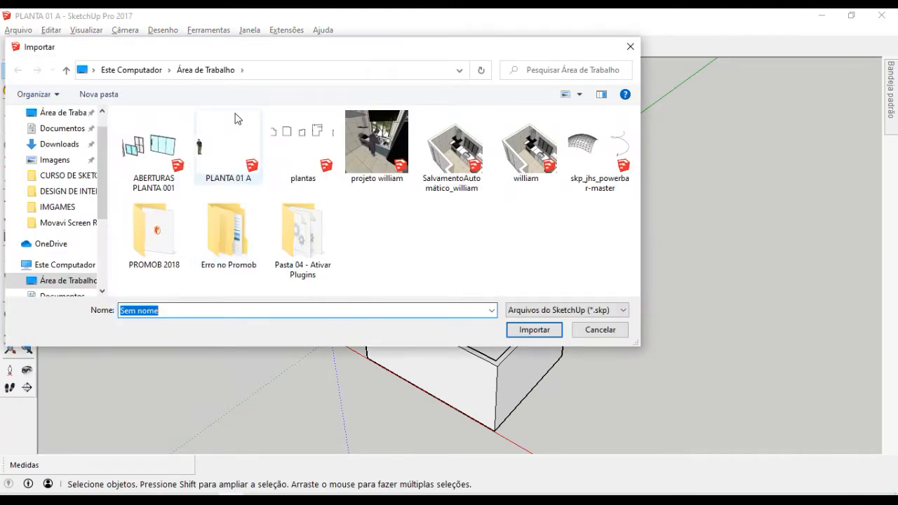
pyautogui.moveTo(355, 56); pyautogui.dragTo(370, 70)
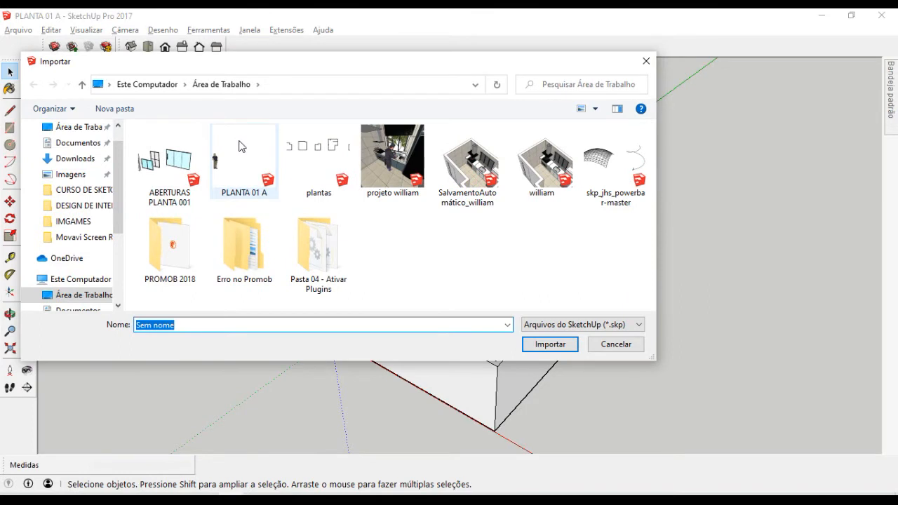
pyautogui.click(170, 161)
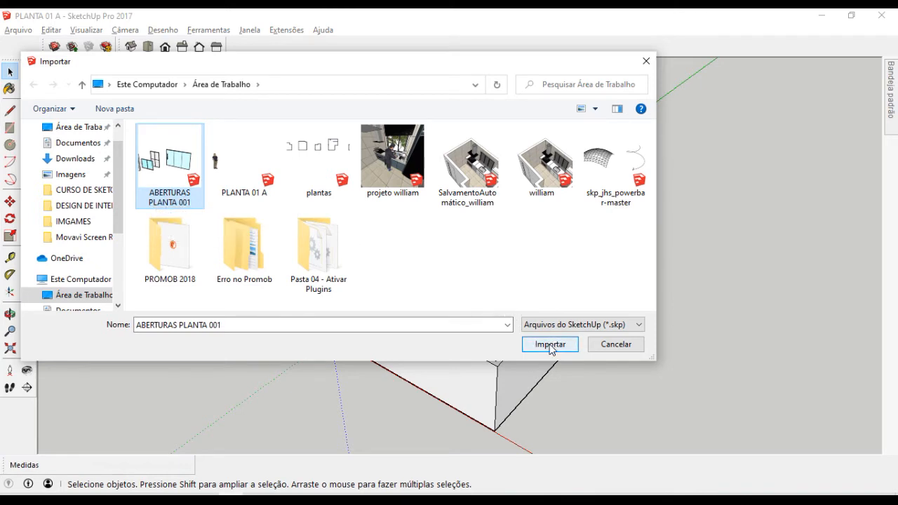
# - Review the importable file formats, switching the file filter to 3DS and back to SketchUp files
pyautogui.click(556, 325)
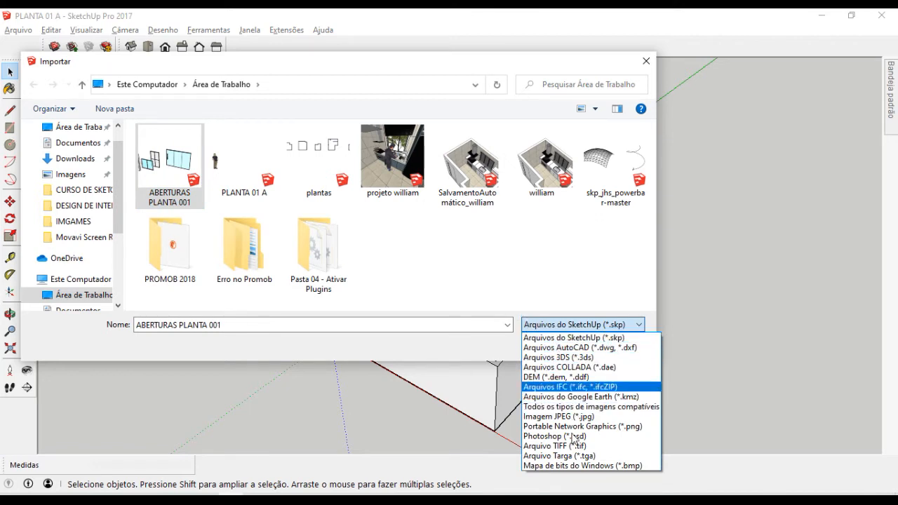
pyautogui.click(562, 357)
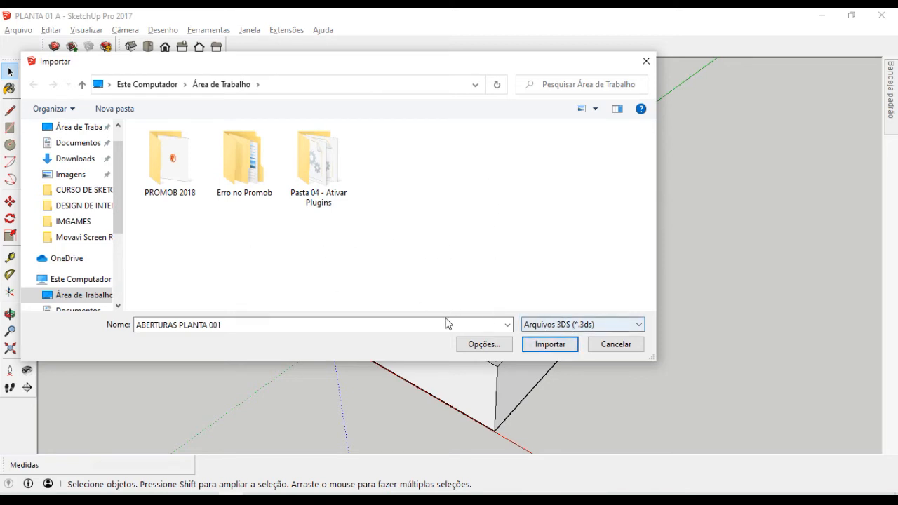
pyautogui.click(585, 325)
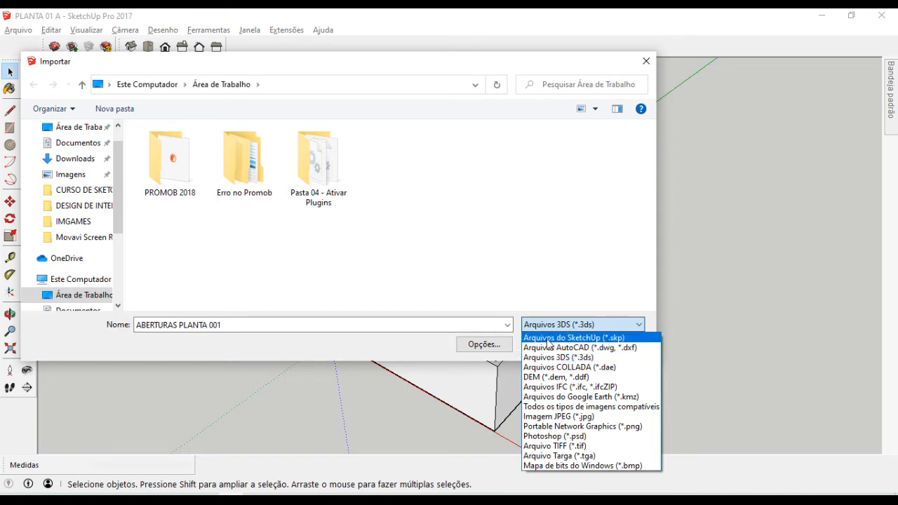
pyautogui.click(610, 339)
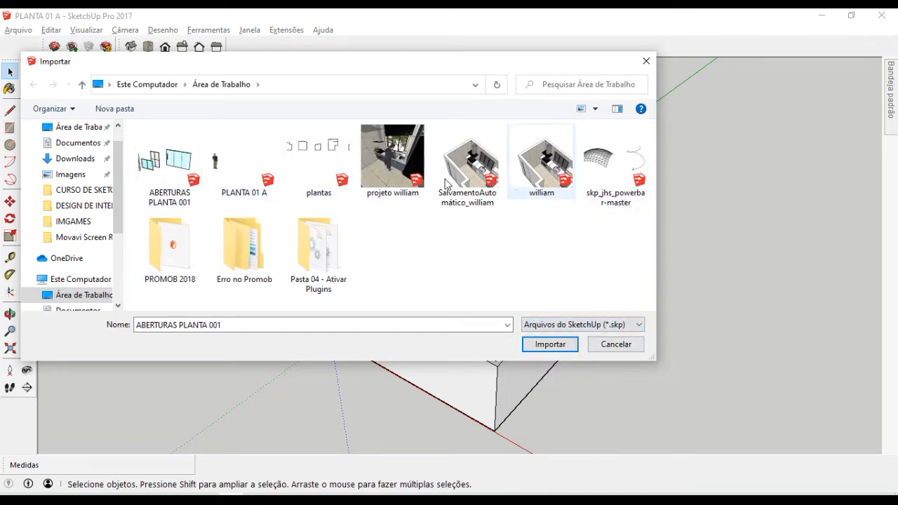
# - Import the ABERTURAS PLANTA 001 SketchUp file and place its doors and windows beside the room
pyautogui.click(170, 183)
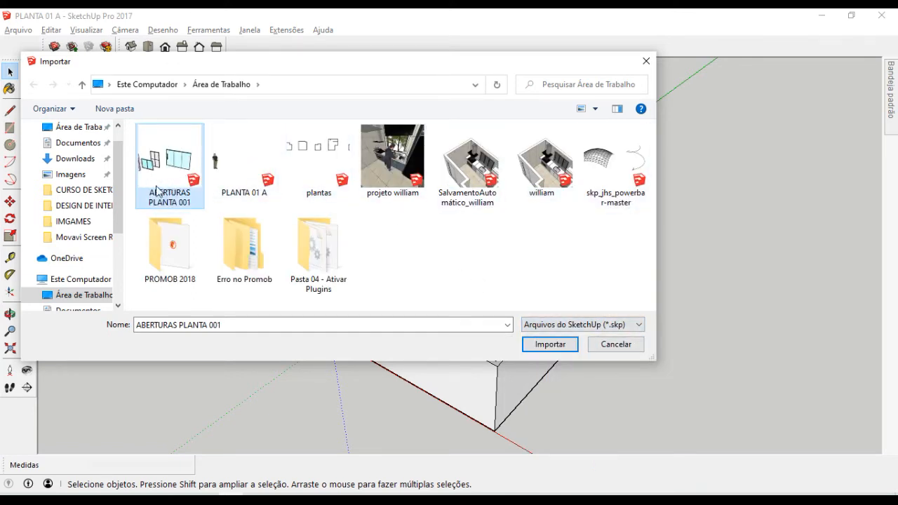
pyautogui.click(550, 345)
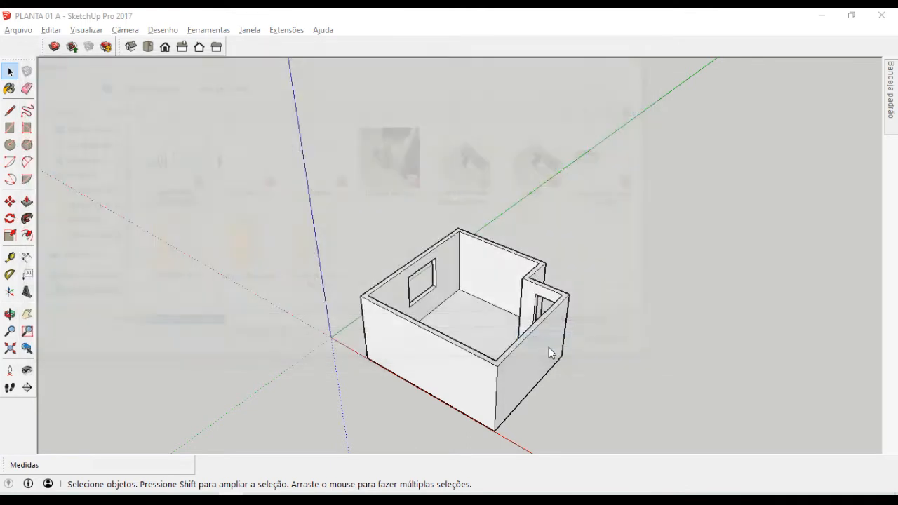
pyautogui.click(595, 365)
pyautogui.moveTo(687, 343)
pyautogui.keyDown('shift'); pyautogui.mouseDown(button='middle')
pyautogui.moveTo(551, 287)
pyautogui.moveTo(452, 281)
pyautogui.mouseUp(button='middle'); pyautogui.keyUp('shift')
pyautogui.scroll(3, 538, 297)
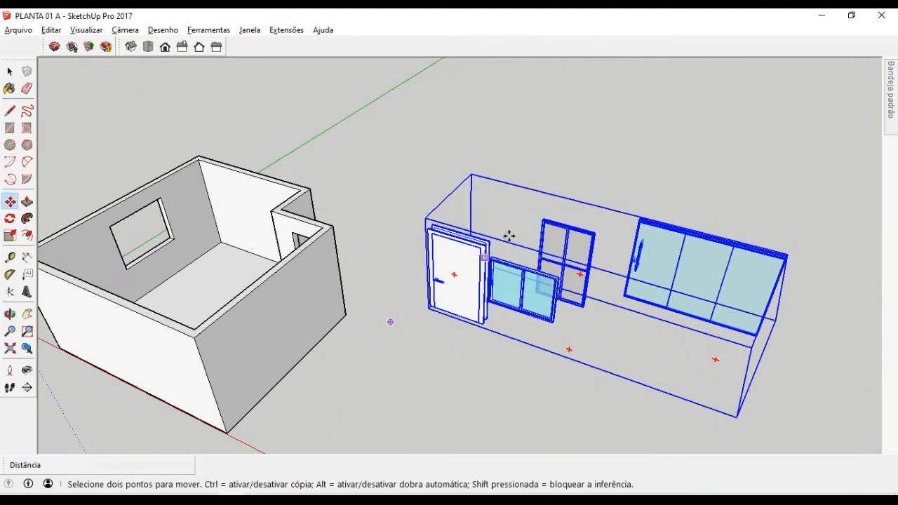
pyautogui.press('space')
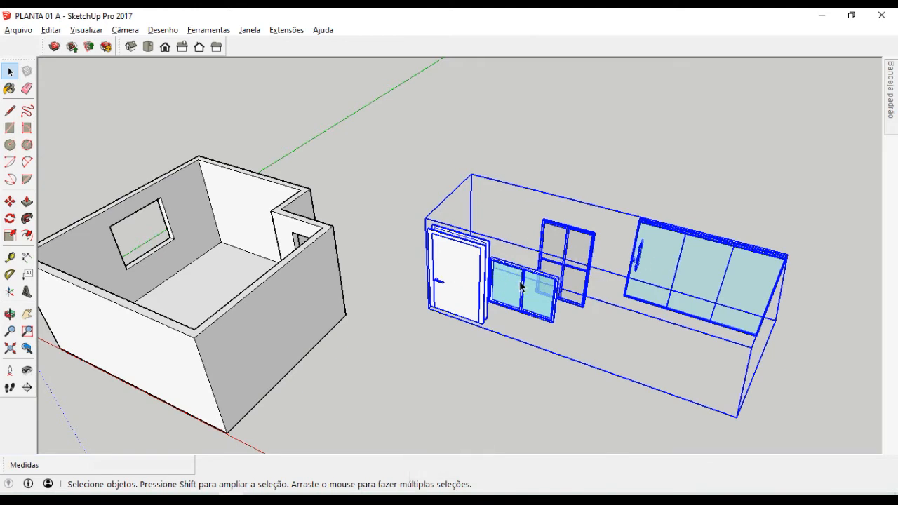
# - Explode the imported doors-and-windows component into its separate pieces and clear the selection
pyautogui.moveTo(527, 324); pyautogui.dragTo(512, 286, button='middle')
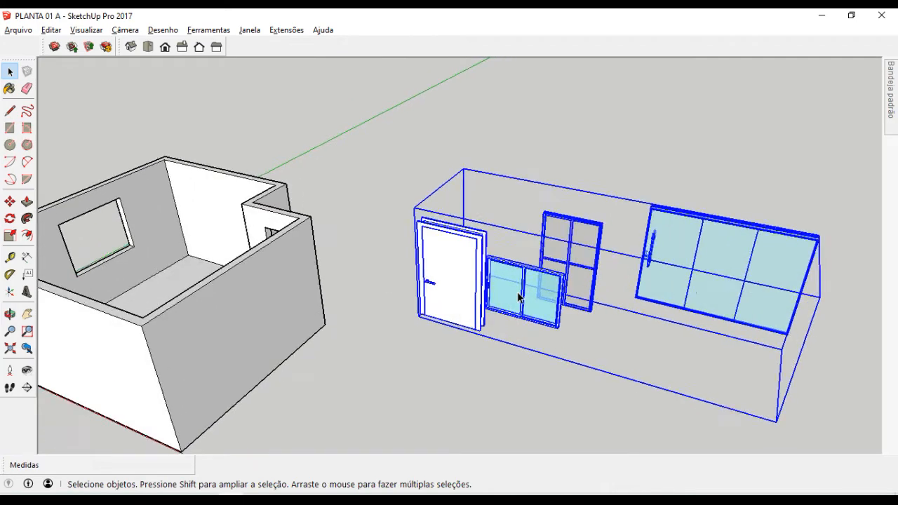
pyautogui.scroll(1, 512, 286)
pyautogui.rightClick(511, 284)
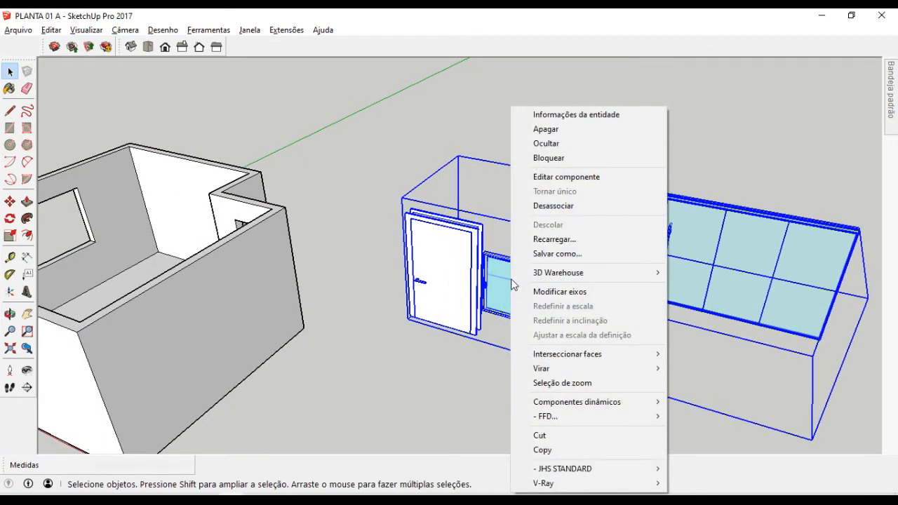
pyautogui.click(553, 209)
pyautogui.scroll(-4, 568, 293)
pyautogui.click(579, 350)
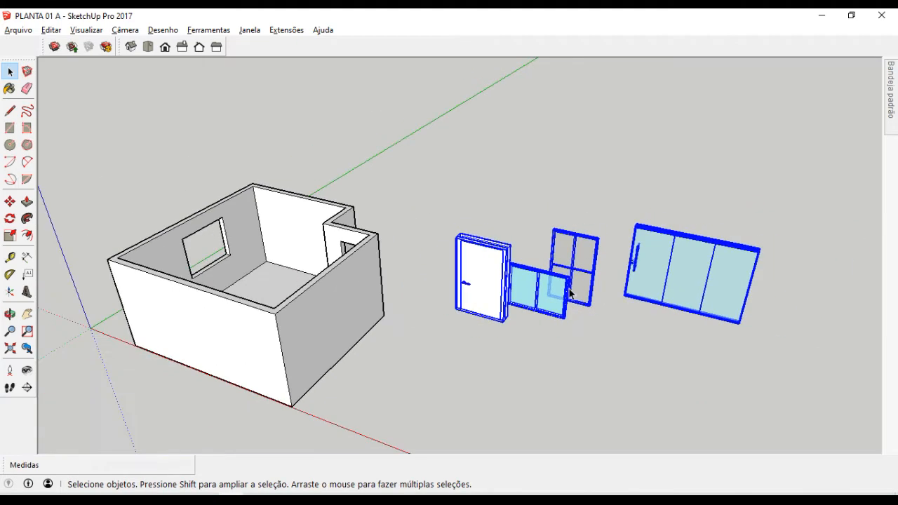
pyautogui.moveTo(505, 262); pyautogui.dragTo(485, 281, button='middle')
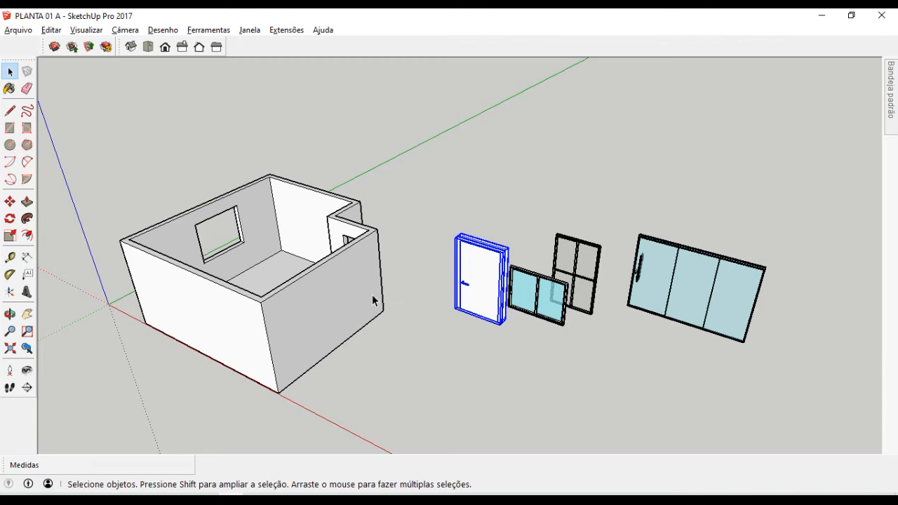
# - Draw a small rectangle on the ground in front of the door and extrude it into a box
pyautogui.moveTo(411, 325); pyautogui.dragTo(449, 309, button='middle')
pyautogui.press('space')
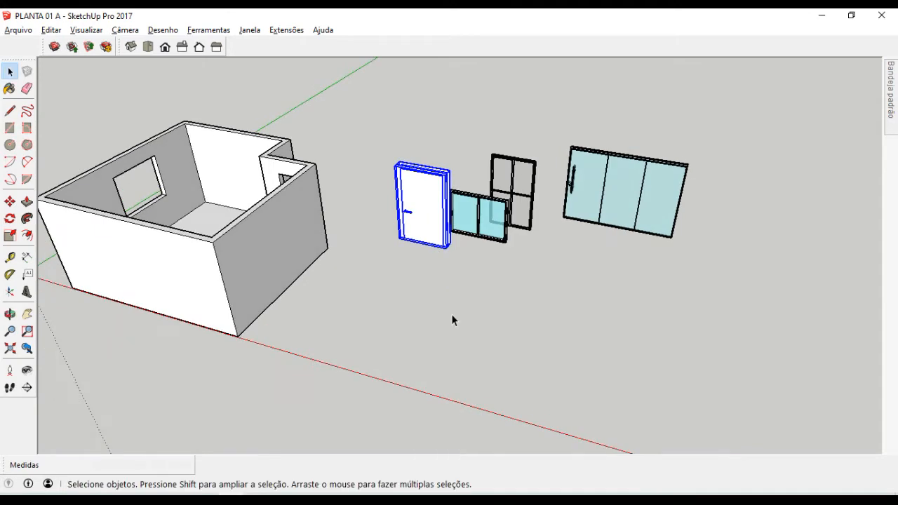
pyautogui.press('r')
pyautogui.click(388, 342)
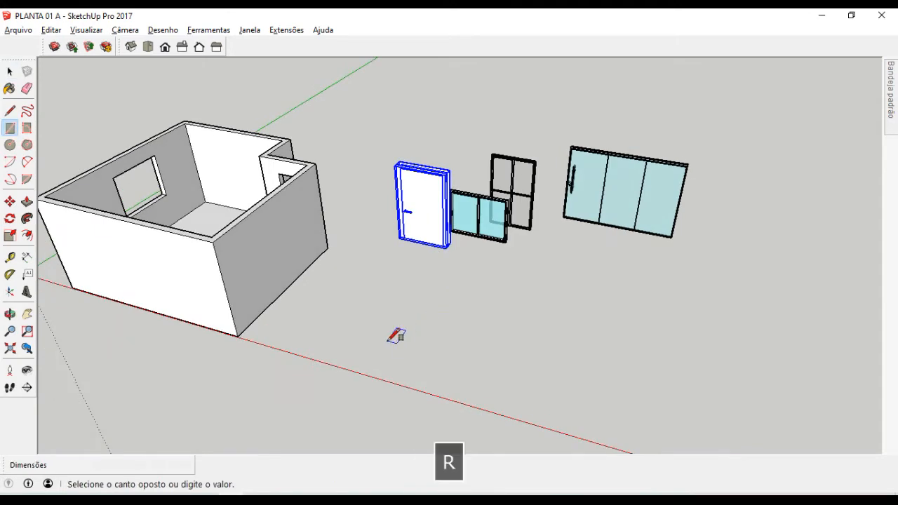
pyautogui.click(461, 323)
pyautogui.press('space')
pyautogui.press('p')
pyautogui.click(429, 321)
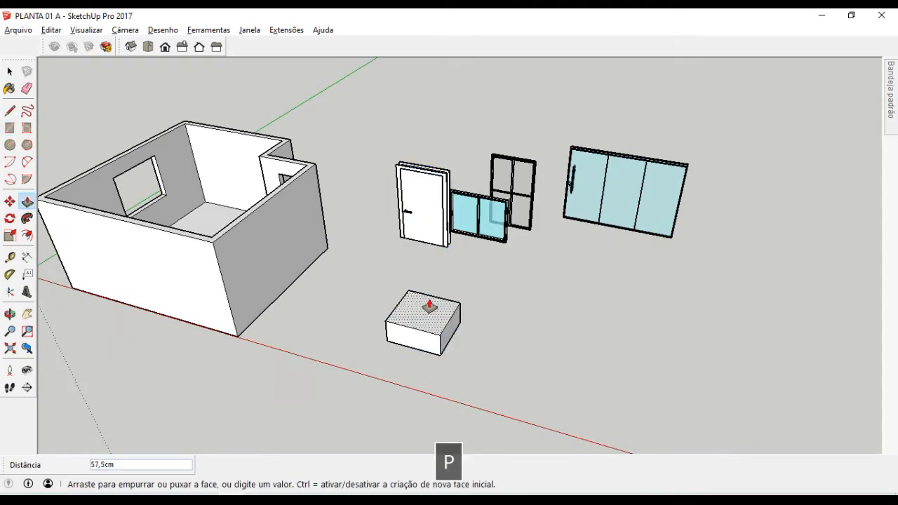
pyautogui.click(435, 287)
# - Select all the faces and edges of the box and make them a group
pyautogui.press('space')
pyautogui.tripleClick(435, 296)
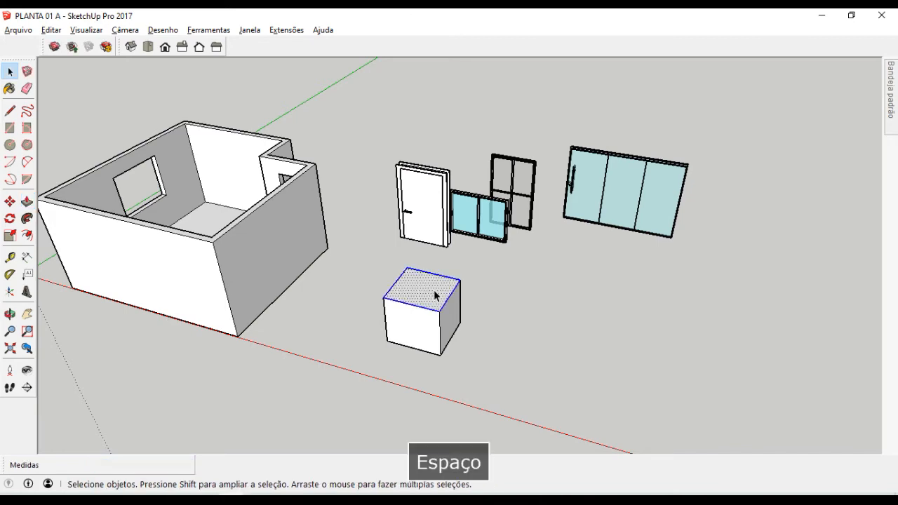
pyautogui.scroll(3, 435, 299)
pyautogui.moveTo(457, 312); pyautogui.dragTo(433, 296, button='middle')
pyautogui.rightClick(429, 291)
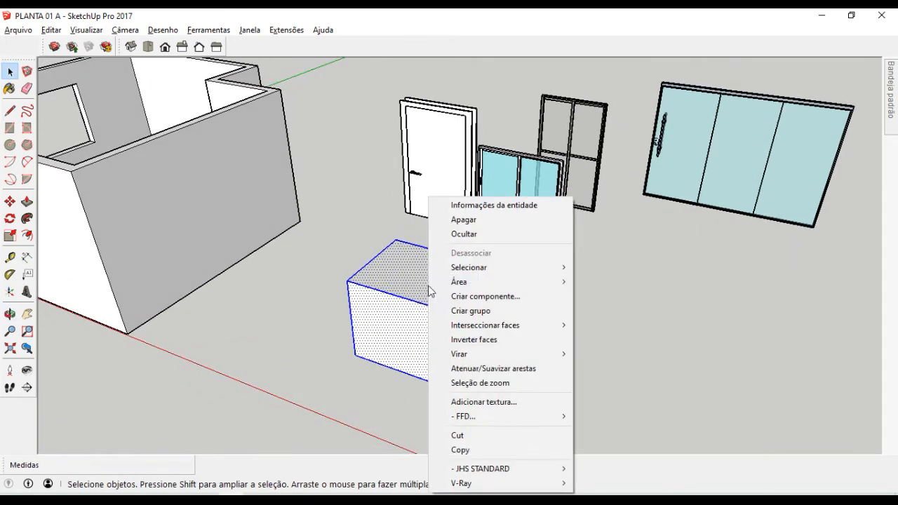
pyautogui.click(477, 317)
pyautogui.moveTo(417, 421); pyautogui.dragTo(418, 307, button='middle')
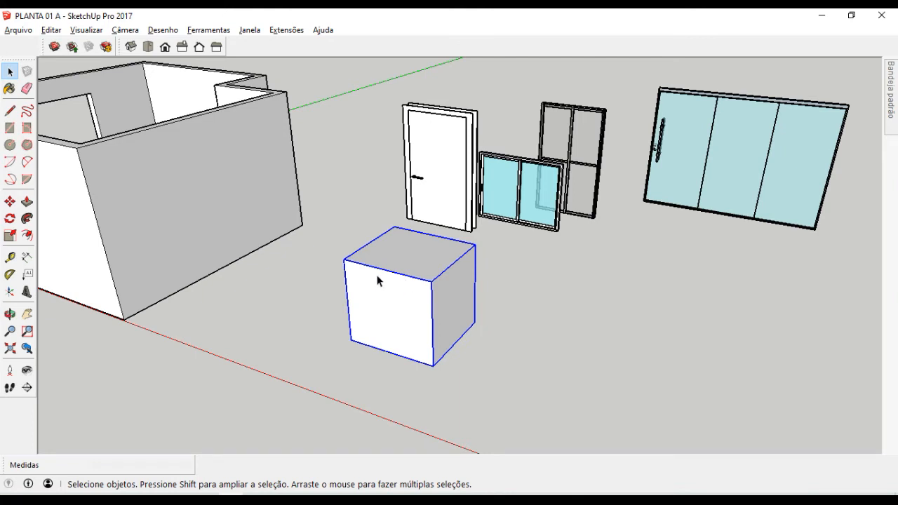
# - Start Scale on the grouped box and try uniform scaling from its corner handles
pyautogui.click(12, 240)
pyautogui.moveTo(374, 350); pyautogui.dragTo(421, 342, button='middle')
pyautogui.moveTo(520, 356); pyautogui.dragTo(484, 358, button='middle')
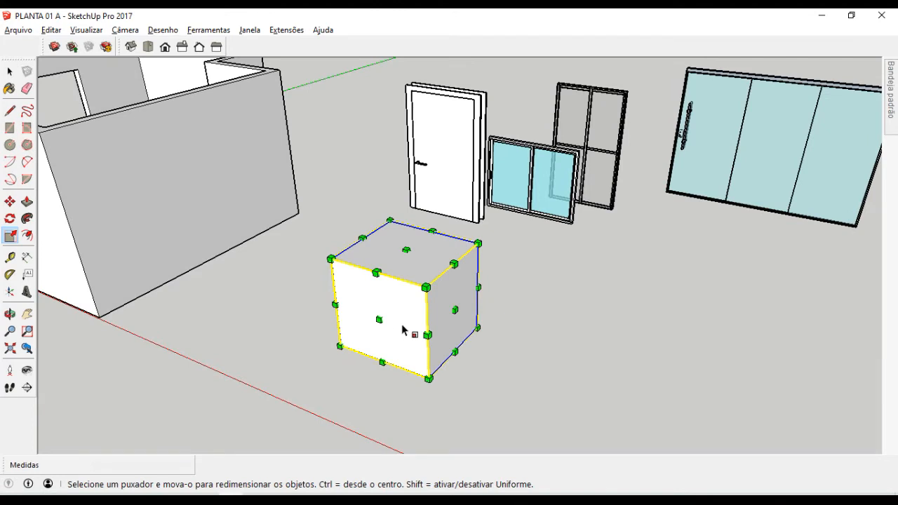
pyautogui.scroll(3, 481, 240)
pyautogui.moveTo(480, 240)
pyautogui.mouseDown()
pyautogui.moveTo(365, 336)
pyautogui.moveTo(395, 299)
pyautogui.moveTo(481, 240)
pyautogui.mouseUp()
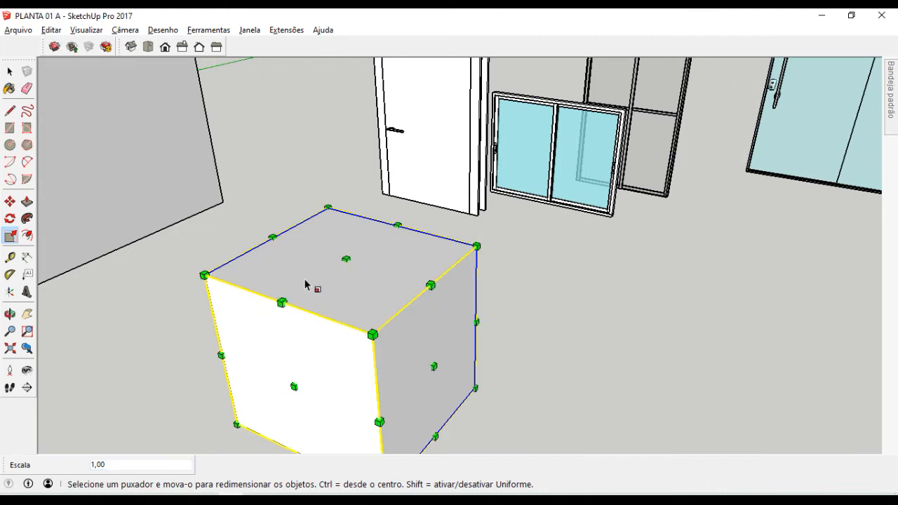
pyautogui.moveTo(203, 274); pyautogui.dragTo(219, 288)
# - Try scaling the box along the red and blue axes together from its upper edge handle
pyautogui.scroll(-2, 317, 313)
pyautogui.keyDown('shift'); pyautogui.moveTo(357, 334); pyautogui.dragTo(407, 280, button='middle'); pyautogui.keyUp('shift')
pyautogui.scroll(1, 421, 288)
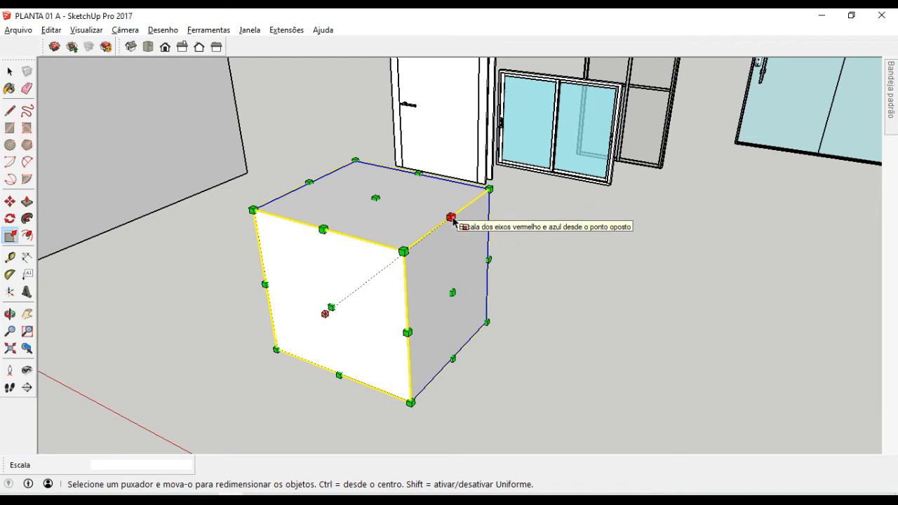
pyautogui.moveTo(451, 217); pyautogui.dragTo(458, 240)
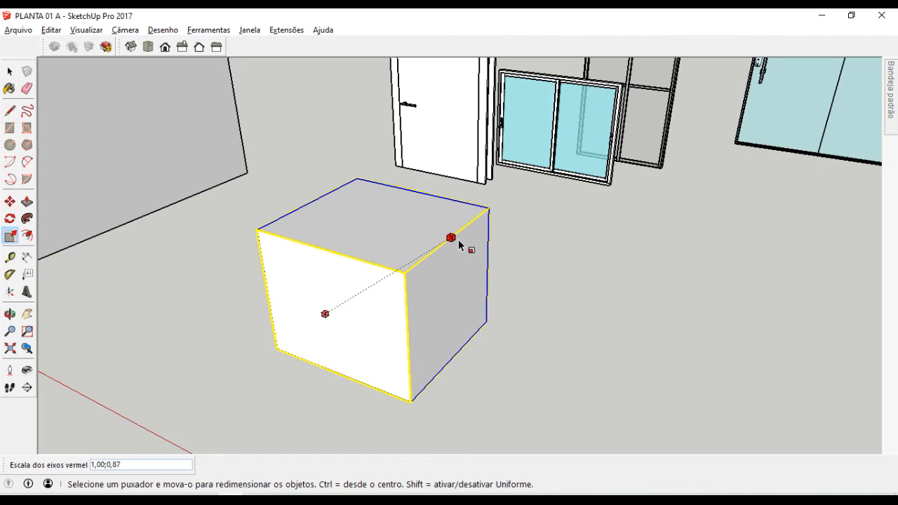
pyautogui.press('Escape')
# - Scale the box along one axis at a time with its side, front and top face handles
pyautogui.moveTo(465, 248); pyautogui.dragTo(398, 261, button='middle')
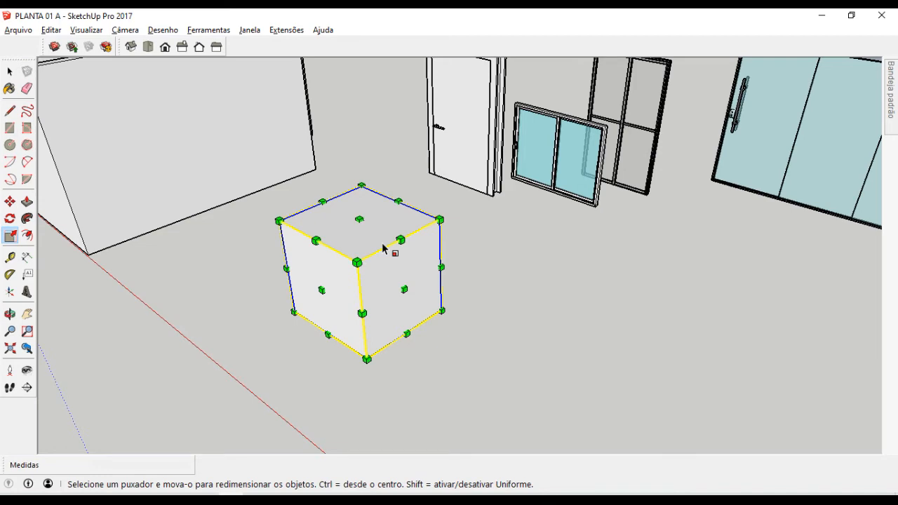
pyautogui.moveTo(351, 293); pyautogui.dragTo(434, 272, button='middle')
pyautogui.scroll(-1, 433, 273)
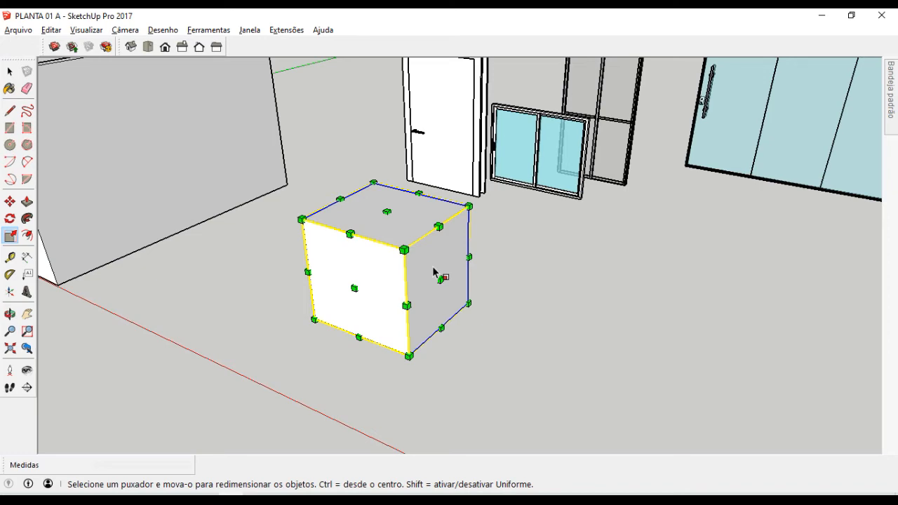
pyautogui.moveTo(440, 281); pyautogui.dragTo(424, 293, button='middle')
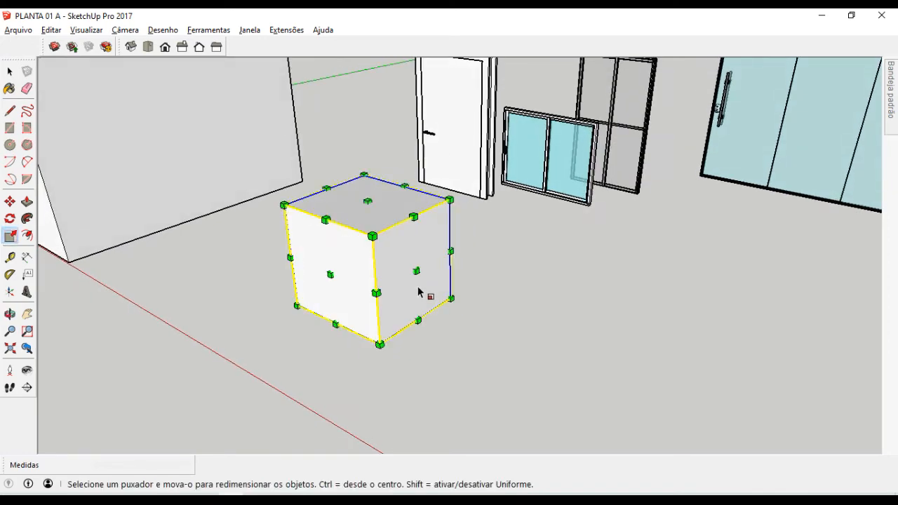
pyautogui.scroll(2, 415, 262)
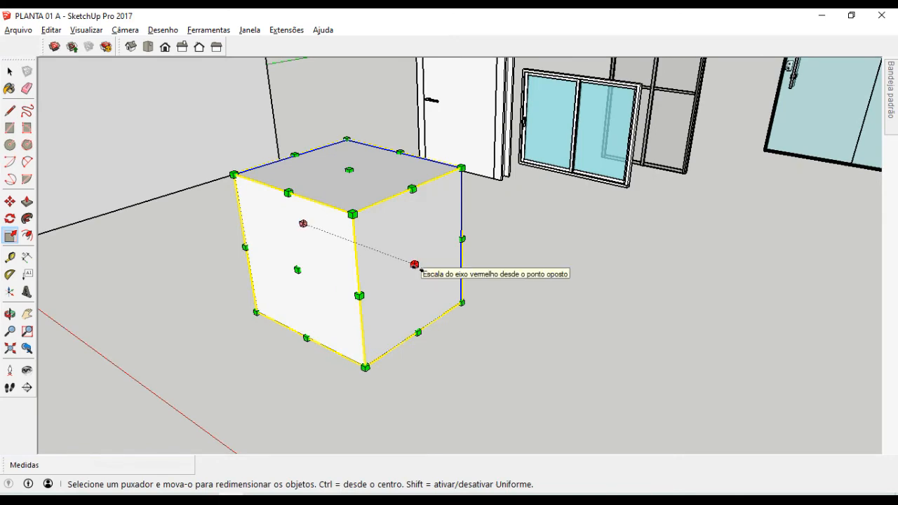
pyautogui.moveTo(415, 262); pyautogui.dragTo(317, 290, button='middle')
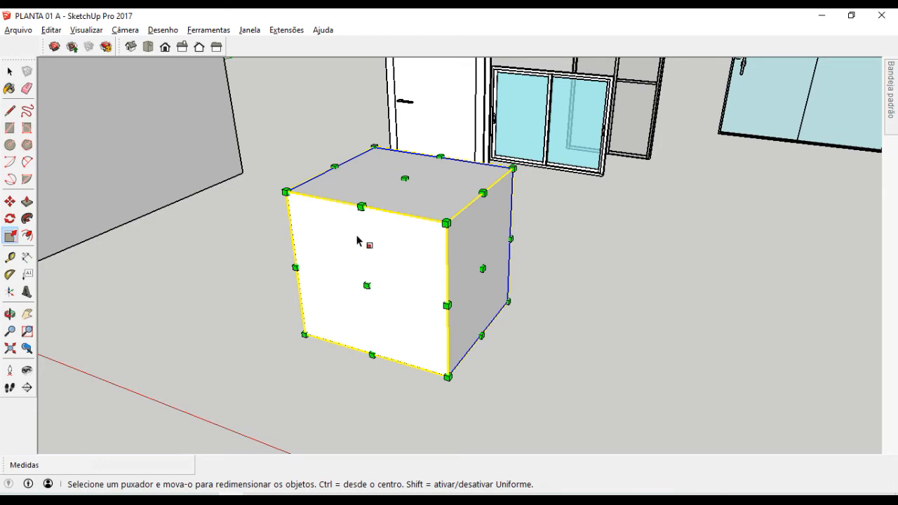
pyautogui.moveTo(327, 232); pyautogui.dragTo(307, 229, button='middle')
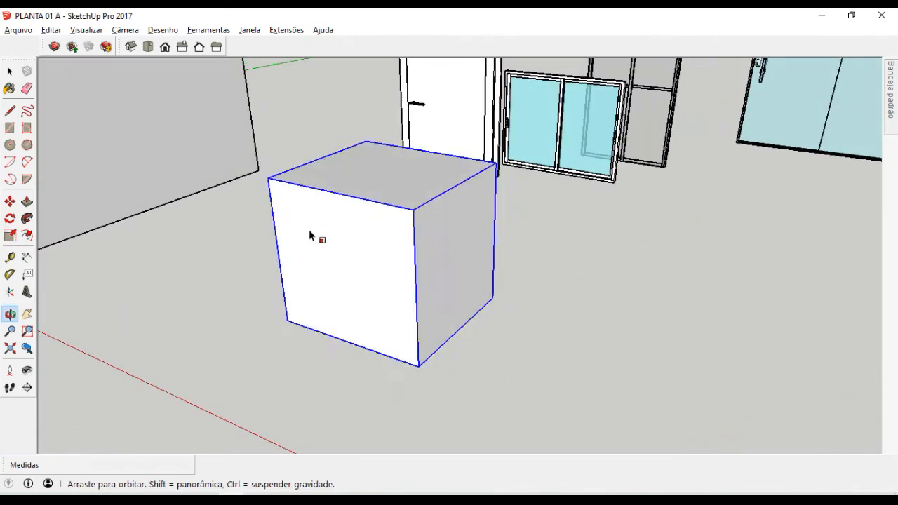
pyautogui.moveTo(458, 260); pyautogui.dragTo(494, 268)
pyautogui.moveTo(358, 277); pyautogui.dragTo(397, 254)
pyautogui.moveTo(412, 169); pyautogui.dragTo(419, 191)
pyautogui.scroll(-2, 421, 245)
pyautogui.moveTo(421, 245); pyautogui.dragTo(421, 295, button='middle')
pyautogui.moveTo(285, 161); pyautogui.dragTo(333, 176, button='middle')
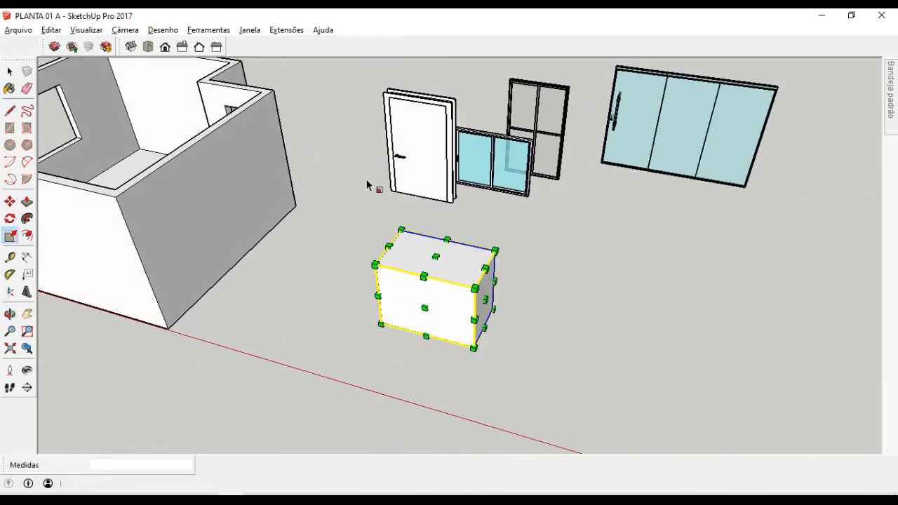
# - Delete the test box in front of the door
pyautogui.press('space')
pyautogui.click(429, 157)
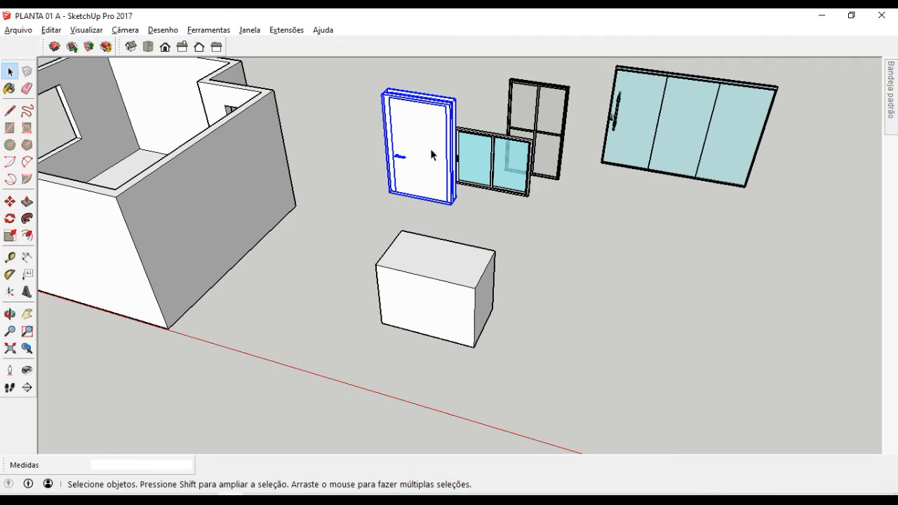
pyautogui.scroll(2, 432, 156)
pyautogui.scroll(-2, 352, 167)
pyautogui.moveTo(208, 144); pyautogui.dragTo(503, 347, button='middle')
pyautogui.click(405, 307)
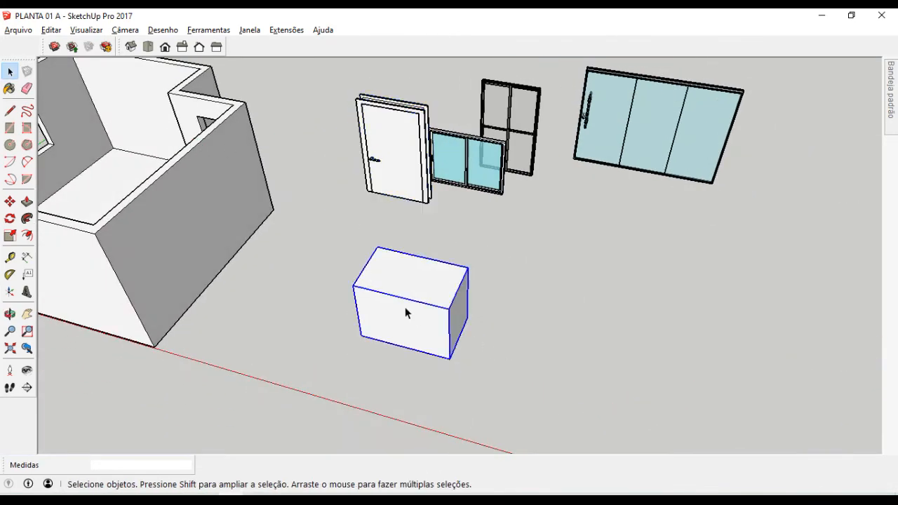
pyautogui.press('Delete')
# - Move the door by its upper front corner to a spot just in front of the room's doorway
pyautogui.moveTo(500, 346); pyautogui.dragTo(431, 164, button='middle')
pyautogui.keyDown('shift'); pyautogui.moveTo(618, 293); pyautogui.dragTo(513, 309, button='middle'); pyautogui.keyUp('shift')
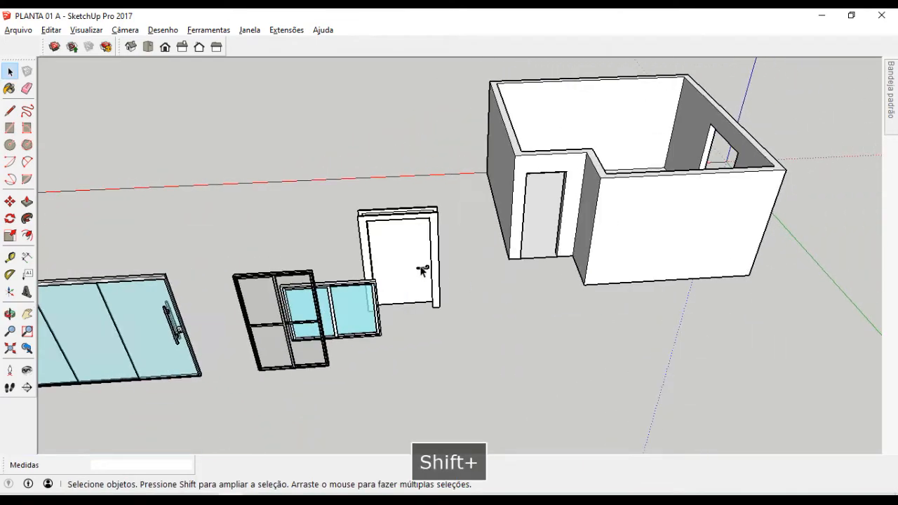
pyautogui.scroll(3, 423, 268)
pyautogui.click(424, 259)
pyautogui.keyDown('shift'); pyautogui.moveTo(538, 268); pyautogui.dragTo(461, 289, button='middle'); pyautogui.keyUp('shift')
pyautogui.scroll(2, 326, 297)
pyautogui.moveTo(370, 284); pyautogui.dragTo(324, 221, button='middle')
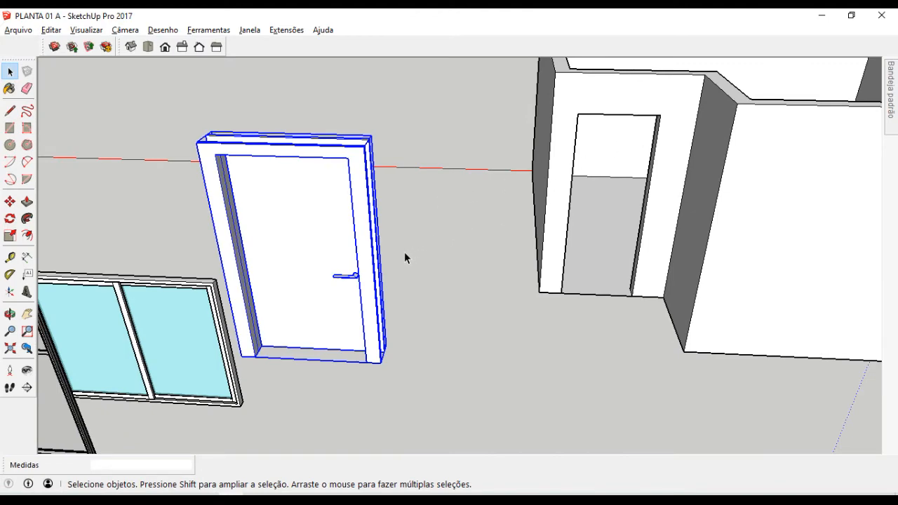
pyautogui.press('m')
pyautogui.scroll(4, 373, 253)
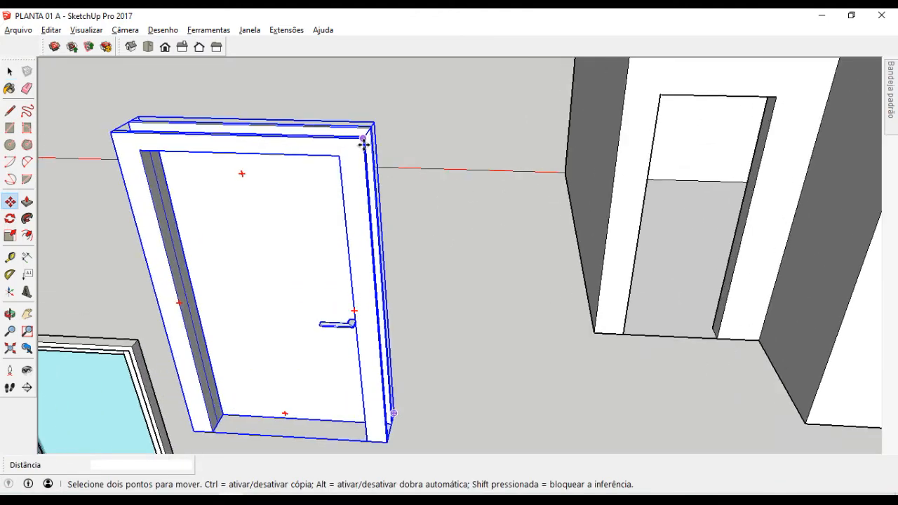
pyautogui.scroll(2, 364, 144)
pyautogui.scroll(-2, 363, 143)
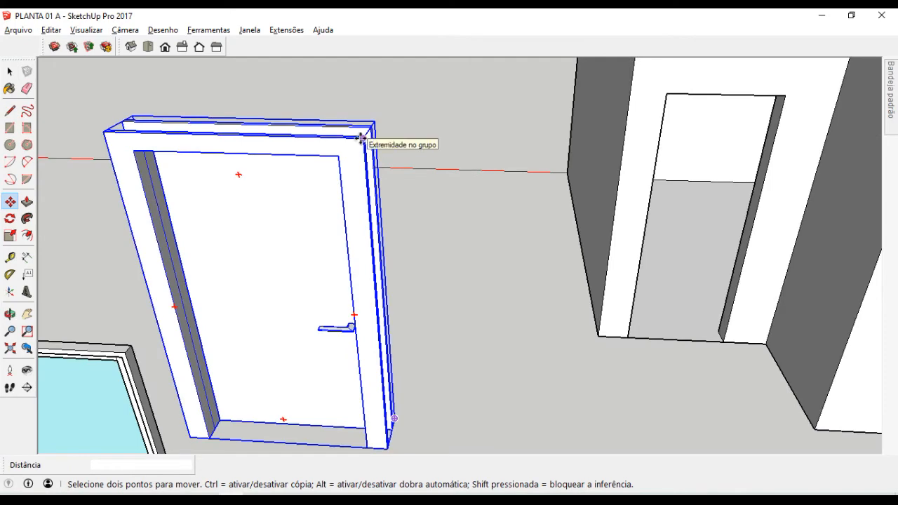
pyautogui.click(361, 138)
pyautogui.scroll(-3, 557, 201)
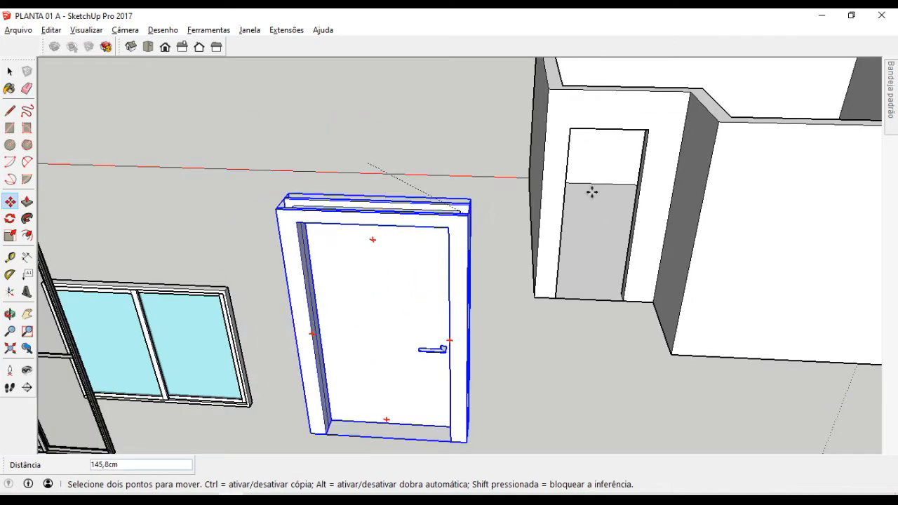
pyautogui.scroll(3, 648, 126)
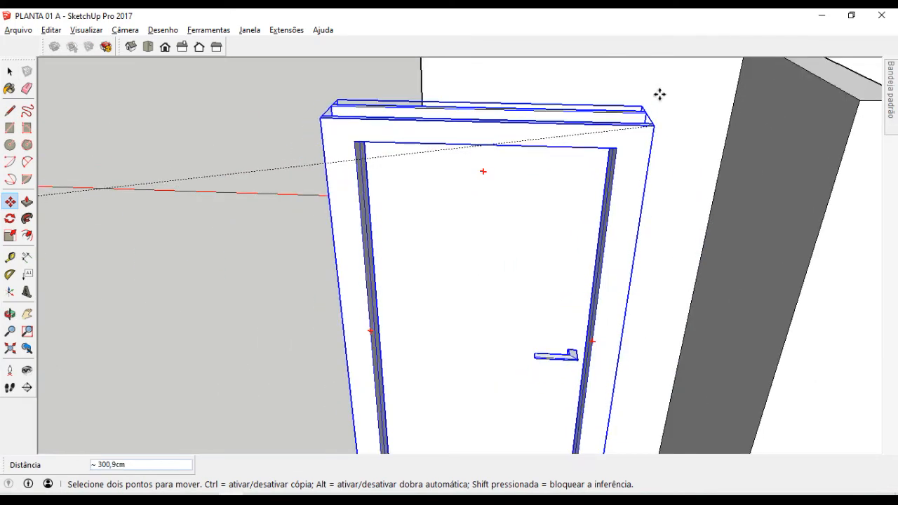
pyautogui.scroll(-4, 651, 127)
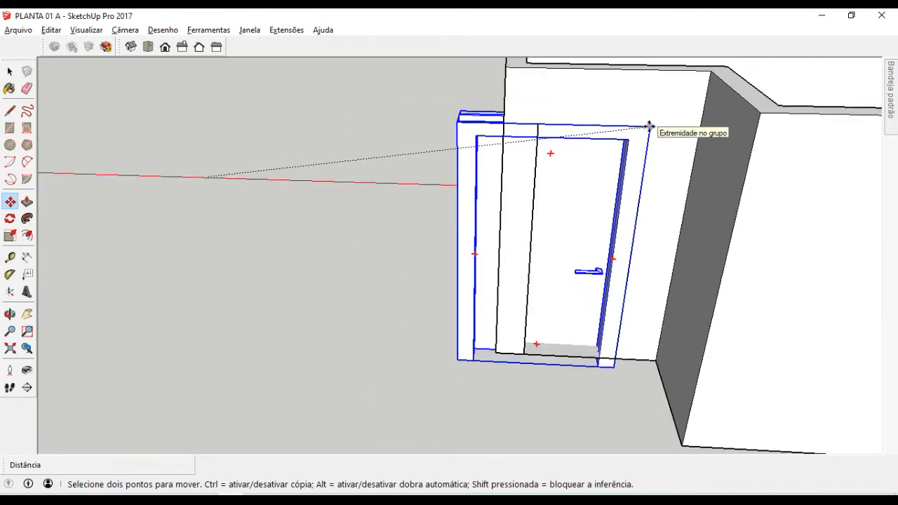
pyautogui.click(500, 173)
# - Scale the door along the red axis to about 0.50 of its width, keeping the handle side fixed
pyautogui.moveTo(349, 257); pyautogui.dragTo(449, 312, button='middle')
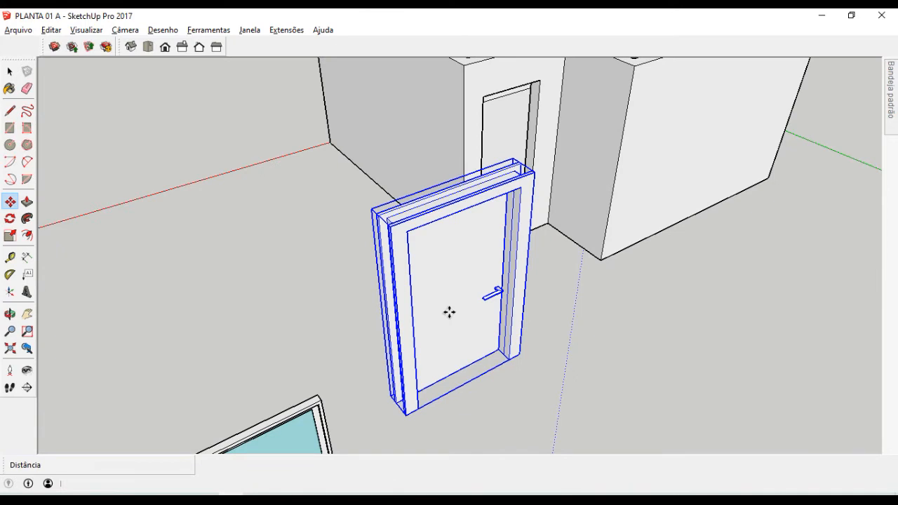
pyautogui.press('space')
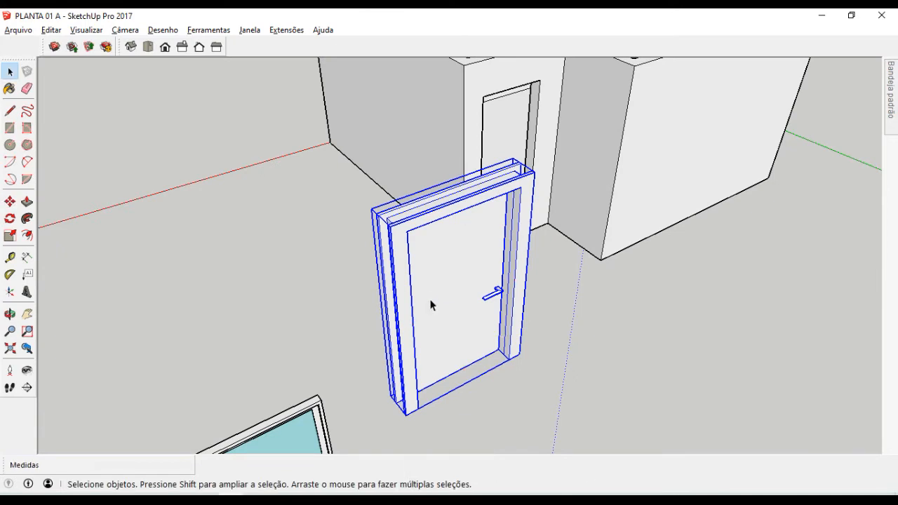
pyautogui.press('s')
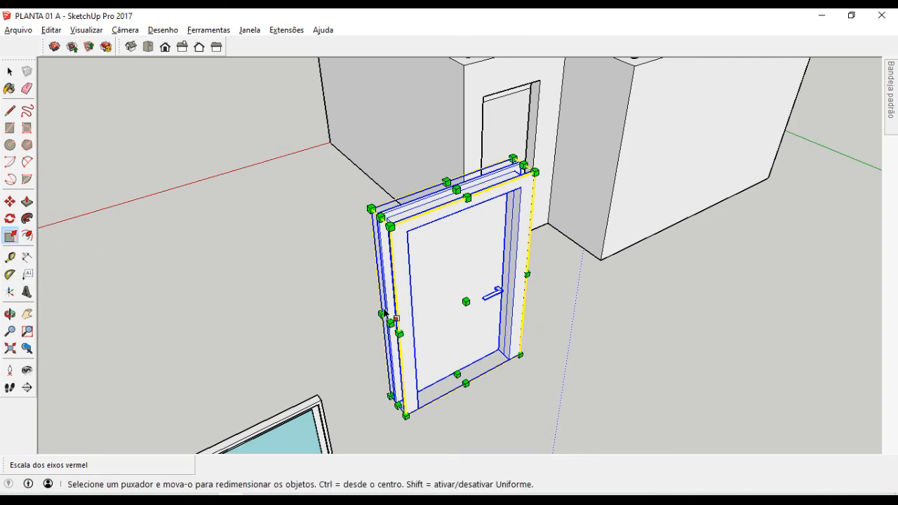
pyautogui.scroll(2, 384, 314)
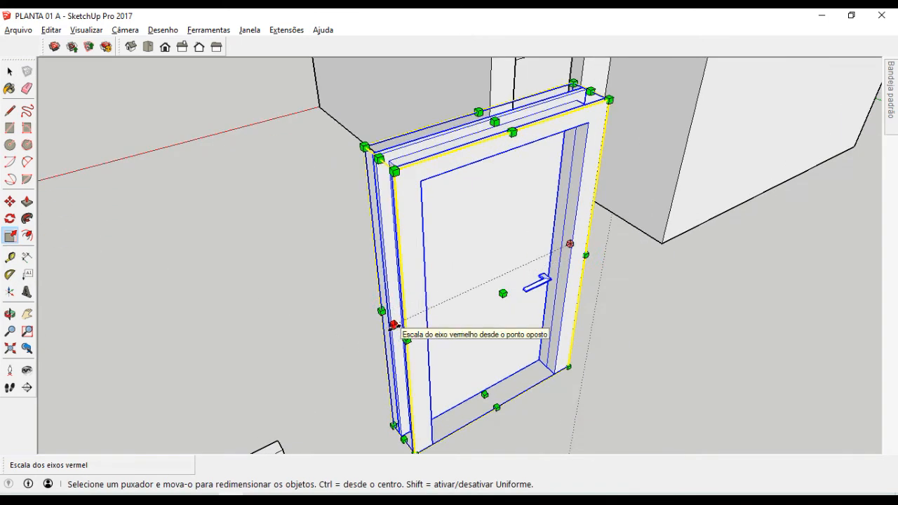
pyautogui.moveTo(394, 325); pyautogui.dragTo(489, 282)
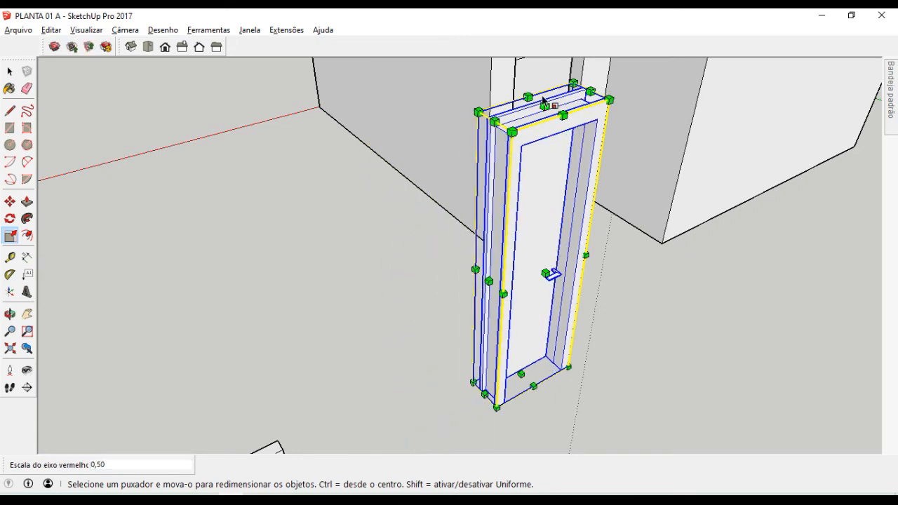
# - Move the door by its upper front corner on the handle side to the matching upper corner of the doorway
pyautogui.moveTo(544, 102); pyautogui.dragTo(548, 179)
pyautogui.press('space')
pyautogui.click(617, 303)
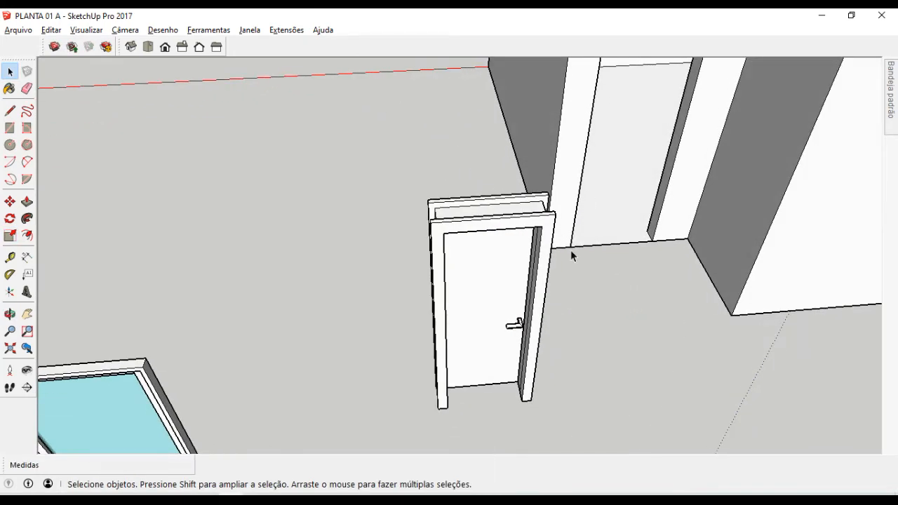
pyautogui.moveTo(491, 319)
pyautogui.mouseDown(button='middle')
pyautogui.moveTo(423, 297)
pyautogui.moveTo(500, 311)
pyautogui.mouseUp(button='middle')
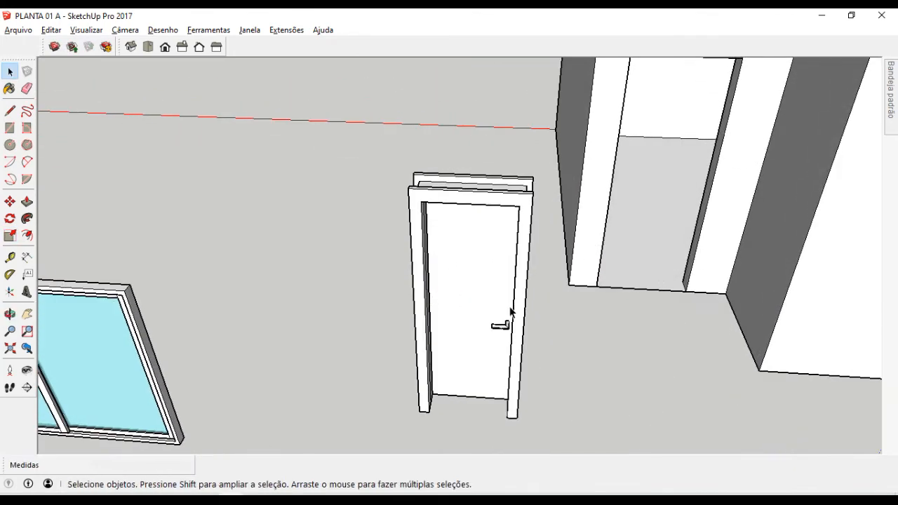
pyautogui.press('m')
pyautogui.press('space')
pyautogui.click(522, 306)
pyautogui.press('m')
pyautogui.scroll(2, 521, 247)
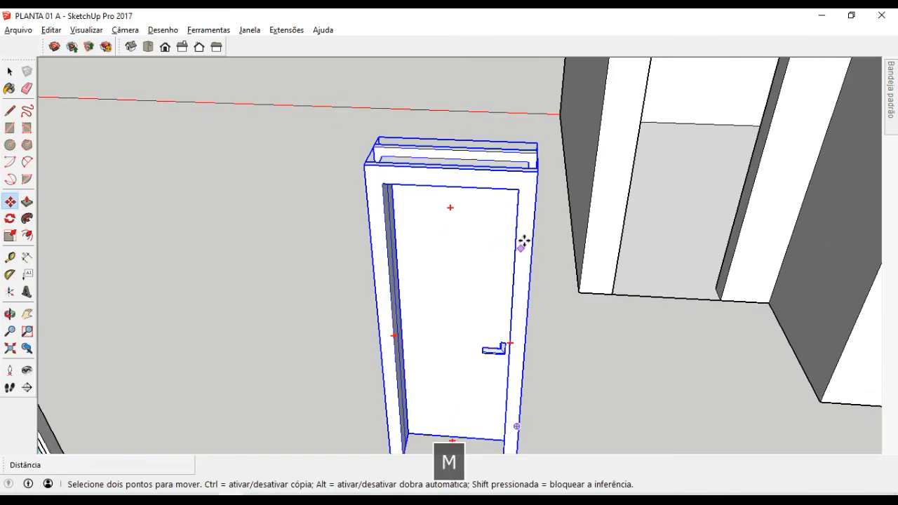
pyautogui.click(538, 173)
pyautogui.scroll(-3, 539, 204)
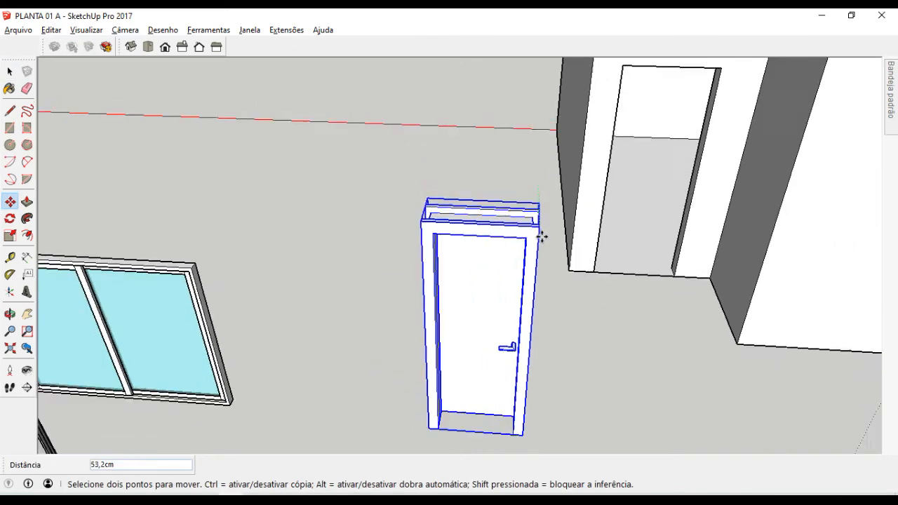
pyautogui.scroll(2, 683, 106)
pyautogui.click(683, 105)
# - Examine the gaps between the door and the doorway's free side and floor
pyautogui.moveTo(605, 290); pyautogui.dragTo(660, 192, button='middle')
pyautogui.scroll(2, 612, 173)
pyautogui.moveTo(603, 176); pyautogui.dragTo(501, 281, button='middle')
pyautogui.scroll(2, 491, 278)
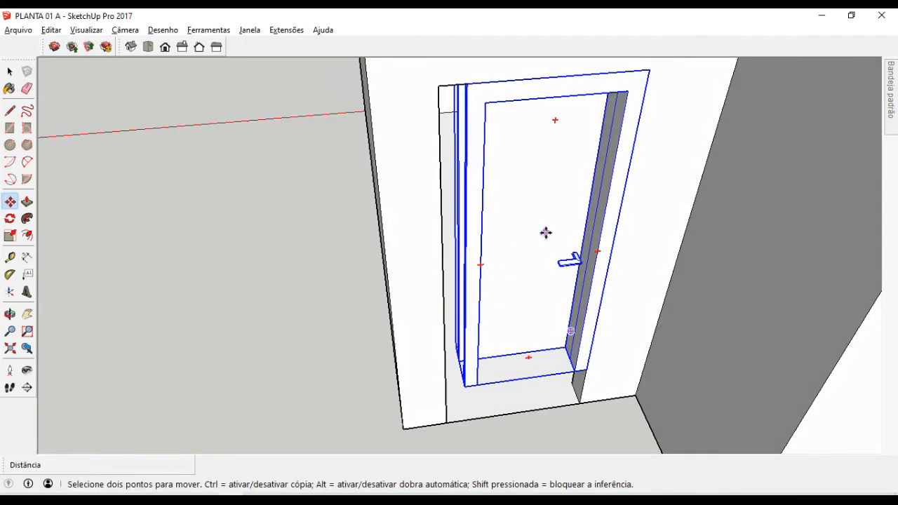
pyautogui.keyDown('shift'); pyautogui.moveTo(507, 326); pyautogui.dragTo(512, 245, button='middle'); pyautogui.keyUp('shift')
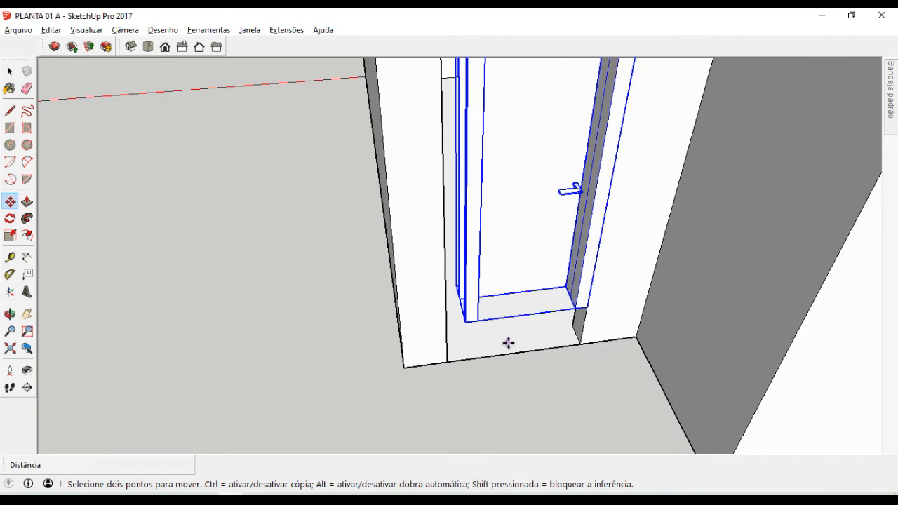
pyautogui.scroll(-2, 508, 343)
pyautogui.scroll(-2, 508, 344)
pyautogui.moveTo(508, 341); pyautogui.dragTo(507, 274, button='middle')
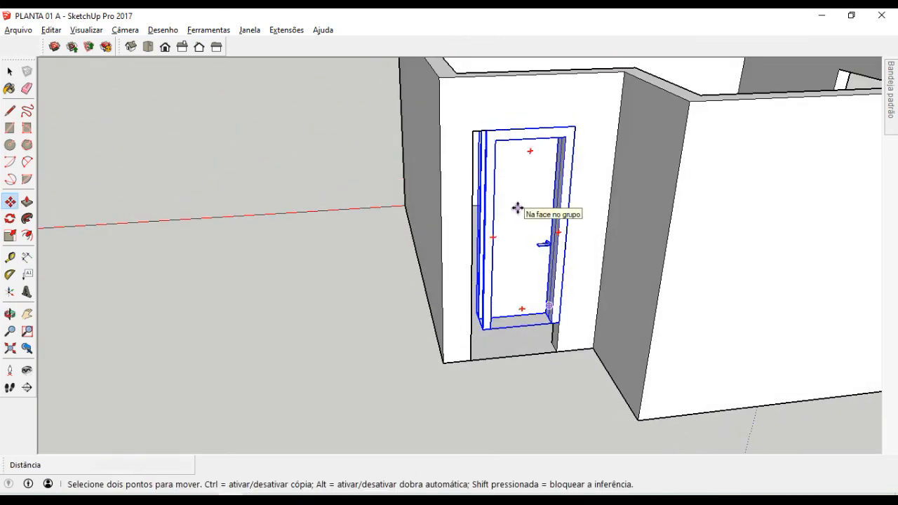
pyautogui.scroll(1, 515, 237)
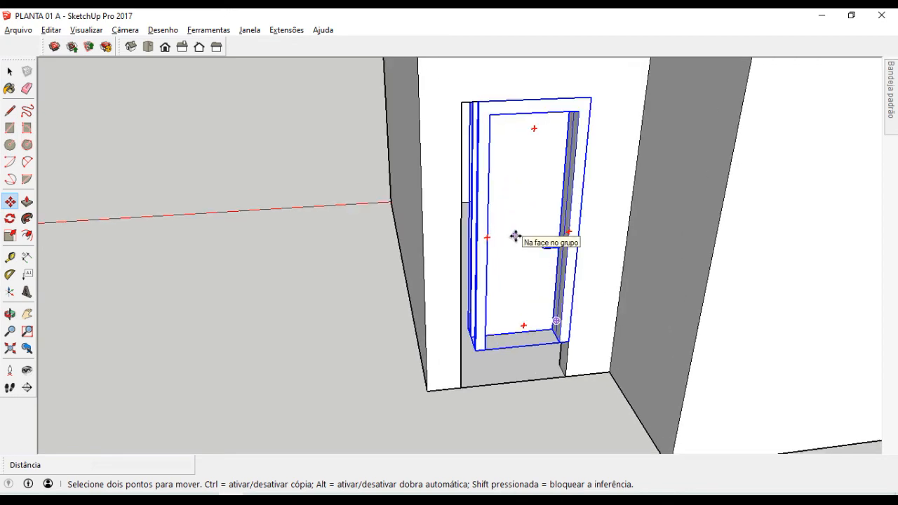
# - Scale the door along the red axis to about 1.15 so its free side meets the doorway's edge
pyautogui.press('space')
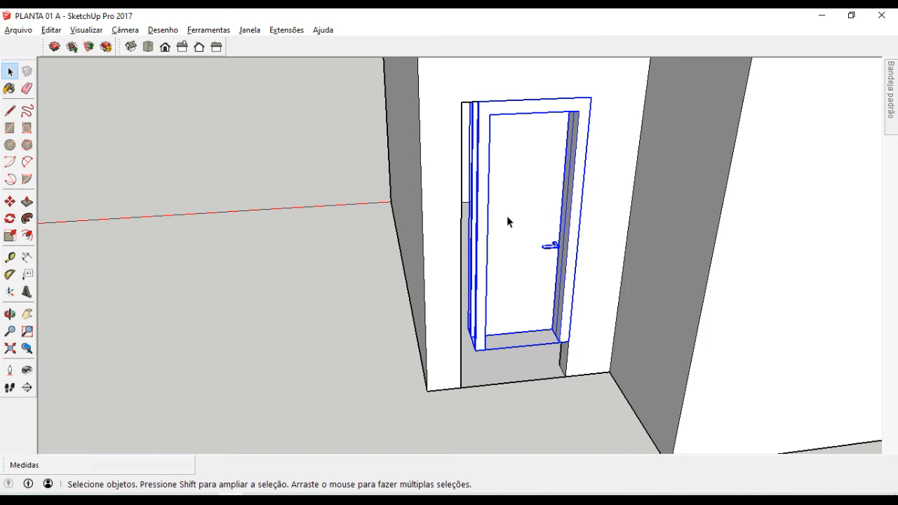
pyautogui.press('s')
pyautogui.moveTo(386, 302); pyautogui.dragTo(417, 327, button='middle')
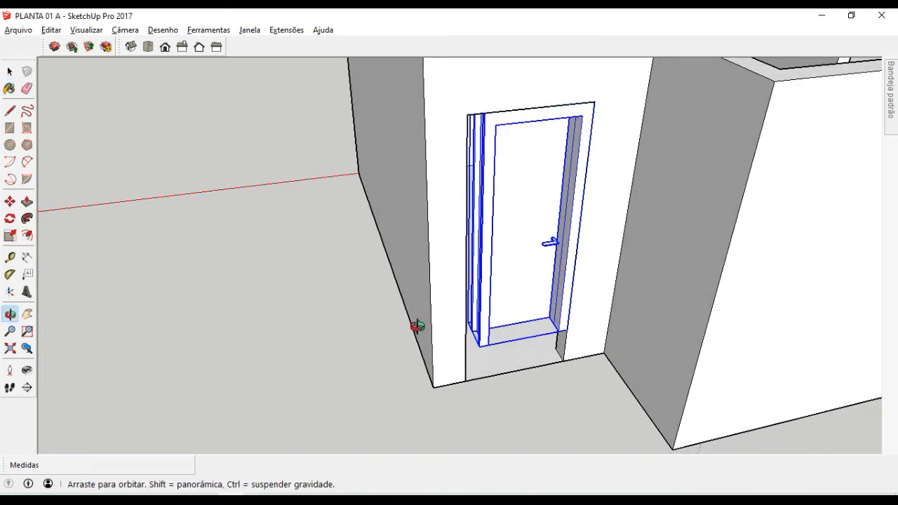
pyautogui.scroll(3, 475, 233)
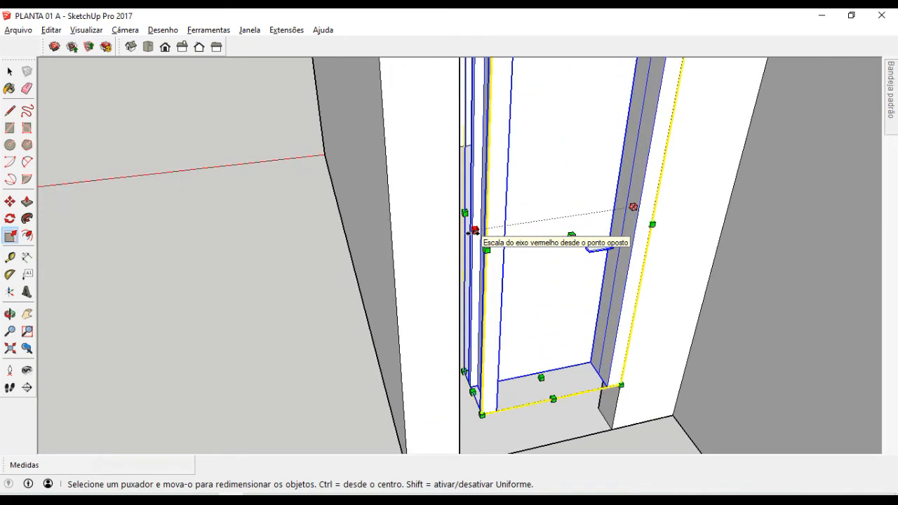
pyautogui.scroll(-2, 475, 233)
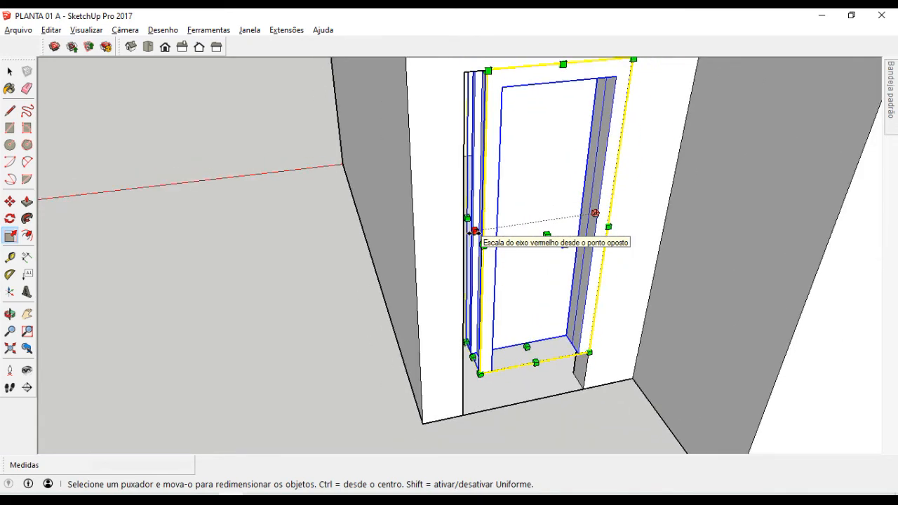
pyautogui.click(474, 231)
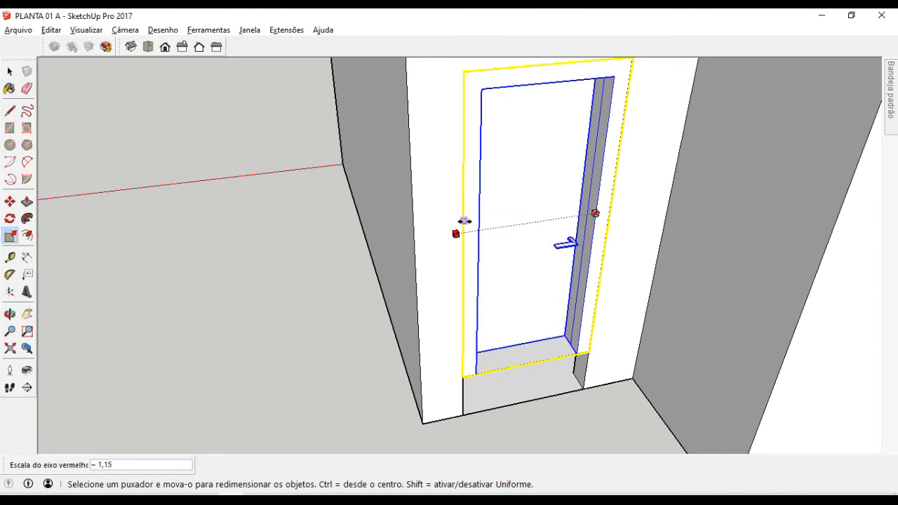
pyautogui.scroll(-2, 464, 219)
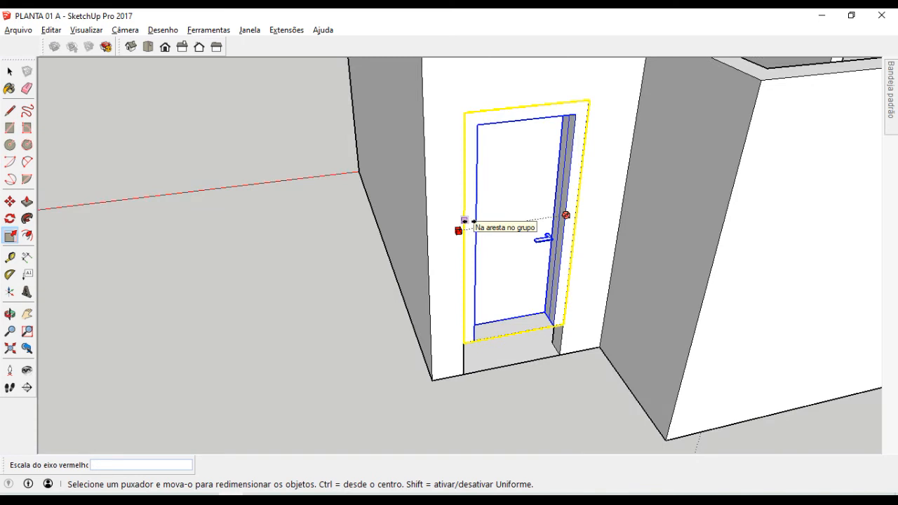
pyautogui.click(465, 115)
# - Scale the door along the blue axis from its lower face down to the base of the doorway
pyautogui.moveTo(520, 359); pyautogui.dragTo(495, 298, button='middle')
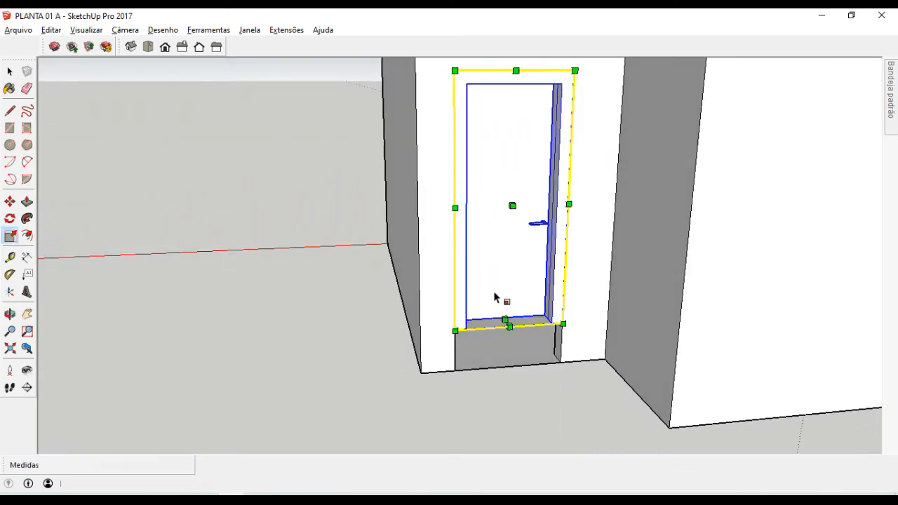
pyautogui.scroll(3, 497, 339)
pyautogui.moveTo(497, 341); pyautogui.dragTo(527, 257, button='middle')
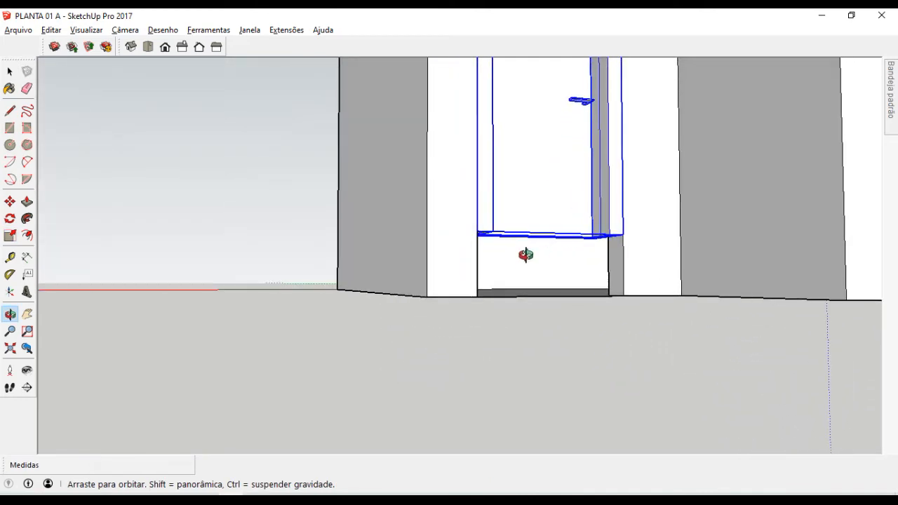
pyautogui.moveTo(540, 302); pyautogui.dragTo(545, 280, button='middle')
pyautogui.scroll(2, 548, 273)
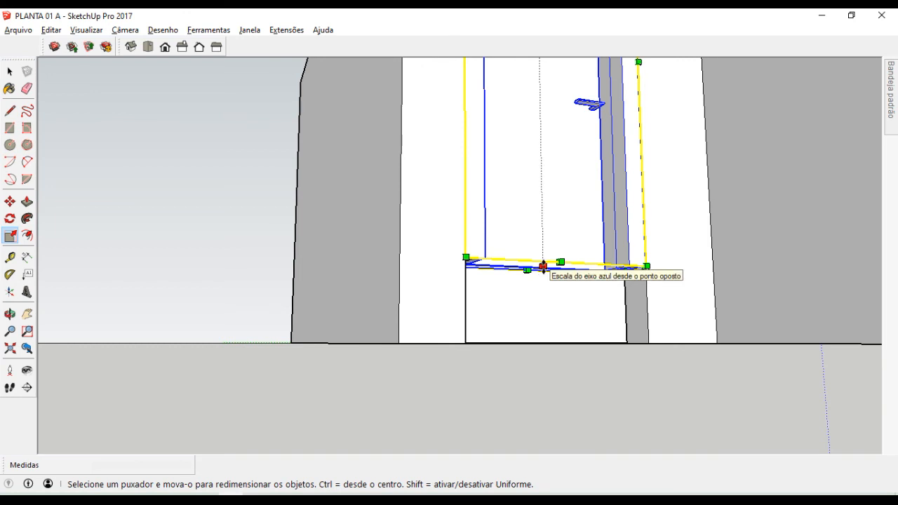
pyautogui.moveTo(543, 267); pyautogui.dragTo(467, 344)
# - Examine the door's fit in the doorway from outside and its depth from inside the room
pyautogui.moveTo(525, 233); pyautogui.dragTo(507, 370, button='middle')
pyautogui.scroll(-5, 527, 266)
pyautogui.moveTo(527, 266); pyautogui.dragTo(497, 150, button='middle')
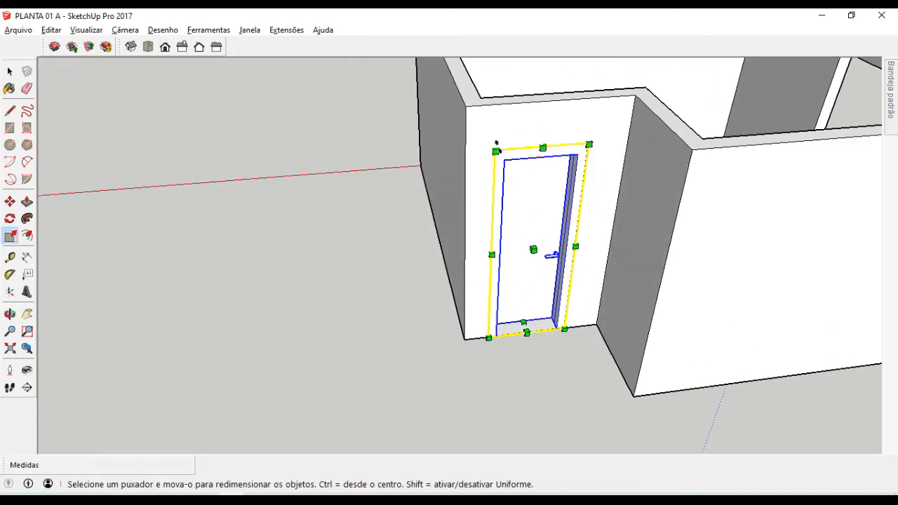
pyautogui.moveTo(497, 239); pyautogui.dragTo(422, 250, button='middle')
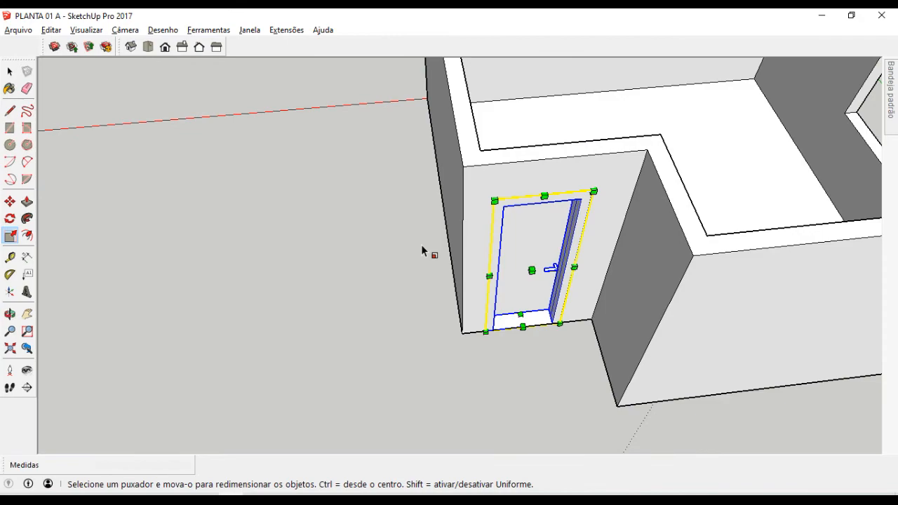
pyautogui.press('space')
pyautogui.scroll(-5, 423, 253)
pyautogui.moveTo(437, 257); pyautogui.dragTo(675, 262, button='middle')
pyautogui.scroll(3, 433, 266)
pyautogui.moveTo(433, 267); pyautogui.dragTo(429, 240, button='middle')
pyautogui.scroll(2, 429, 240)
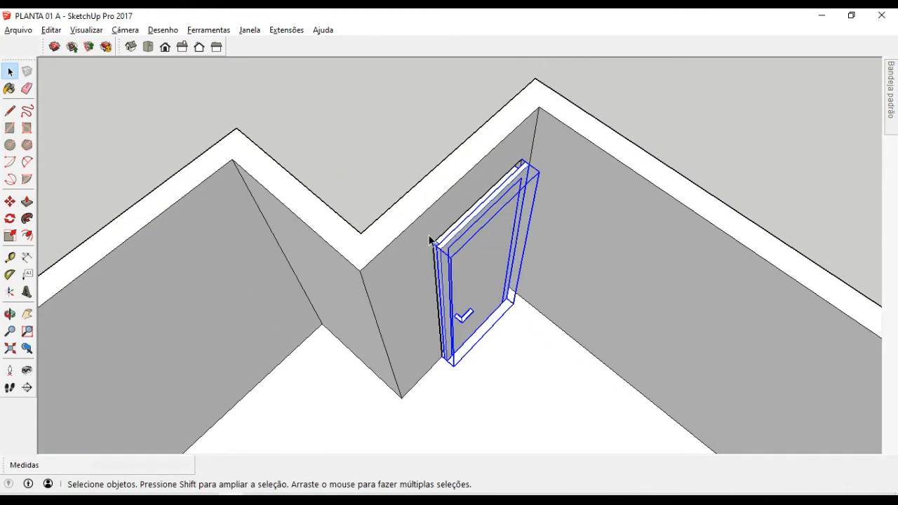
pyautogui.scroll(3, 429, 240)
pyautogui.scroll(-3, 442, 261)
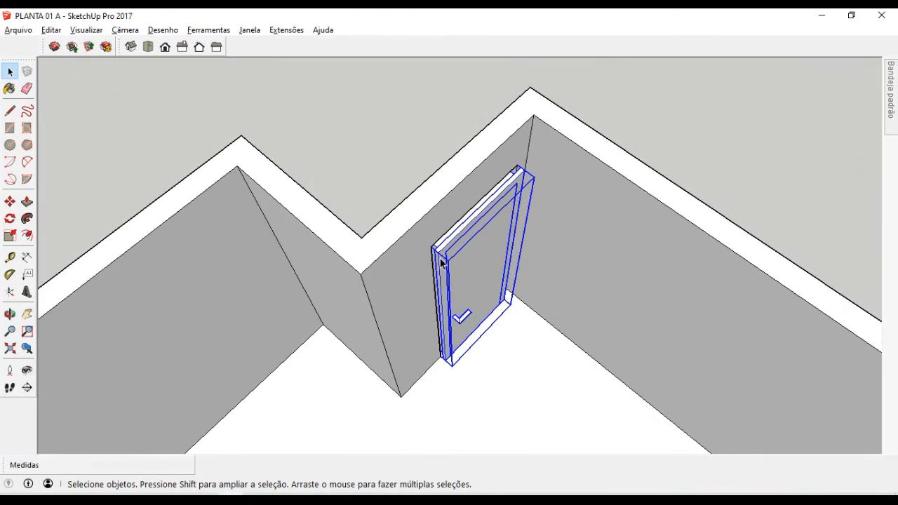
pyautogui.scroll(1, 471, 320)
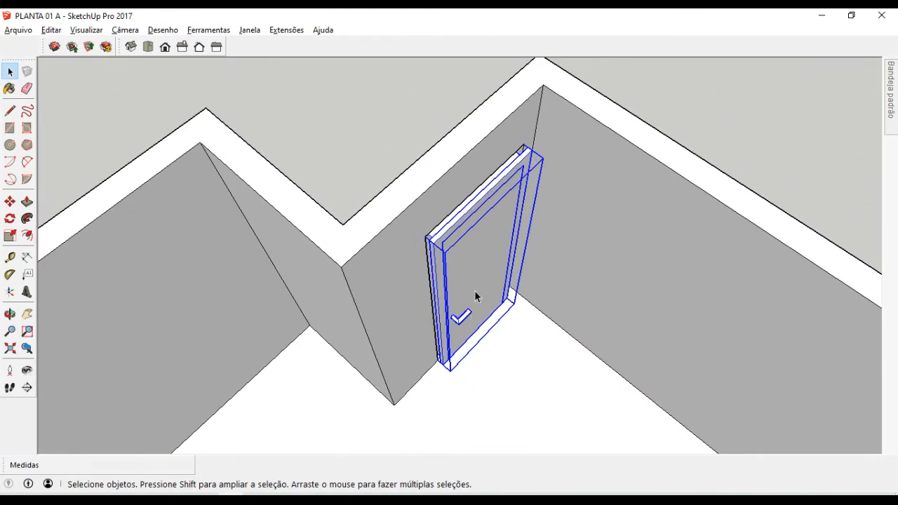
# - Scale the door's depth along the green axis to about 0.52, matching the wall's inner face
pyautogui.press('s')
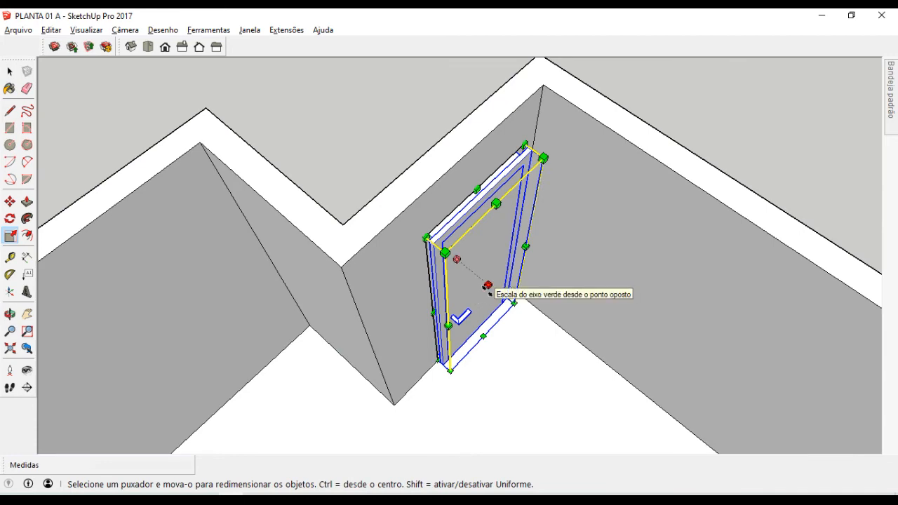
pyautogui.scroll(1, 488, 286)
pyautogui.moveTo(487, 283); pyautogui.dragTo(490, 257, button='middle')
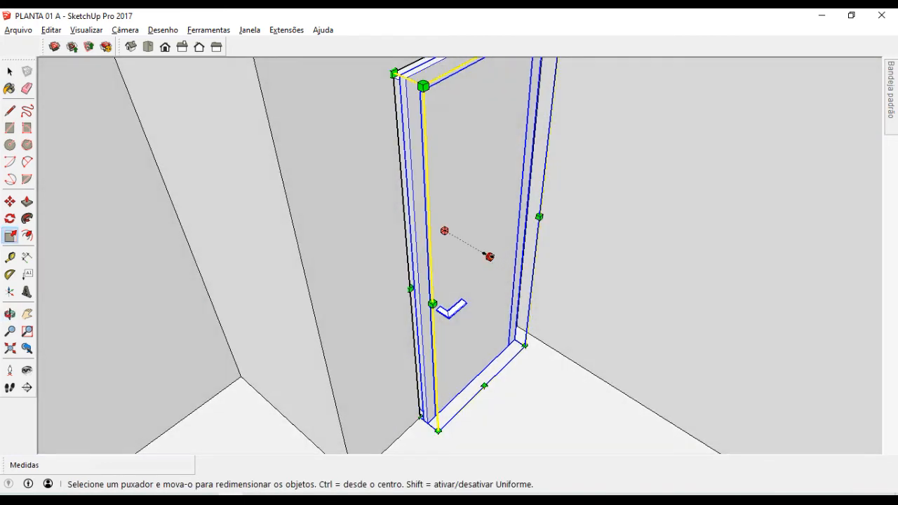
pyautogui.moveTo(489, 257); pyautogui.dragTo(401, 270)
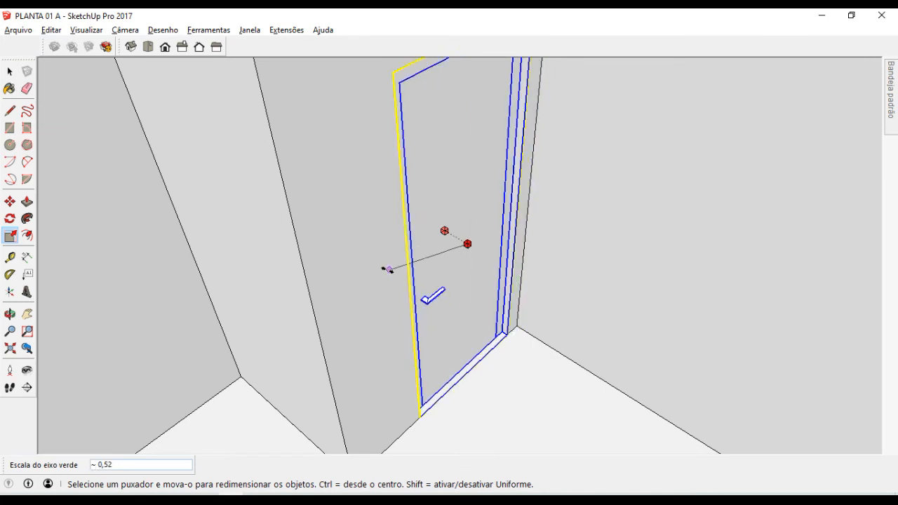
pyautogui.moveTo(386, 269); pyautogui.dragTo(371, 270)
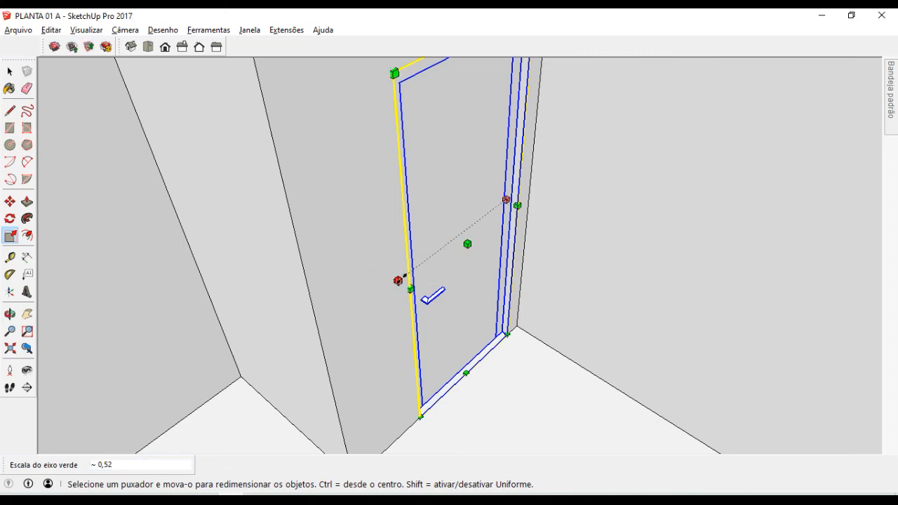
pyautogui.scroll(-2, 402, 281)
pyautogui.press('space')
# - Move the two-pane glass window by its upper corner to a spot outside the wall that has the window opening
pyautogui.click(396, 261)
pyautogui.moveTo(395, 261); pyautogui.dragTo(573, 362, button='middle')
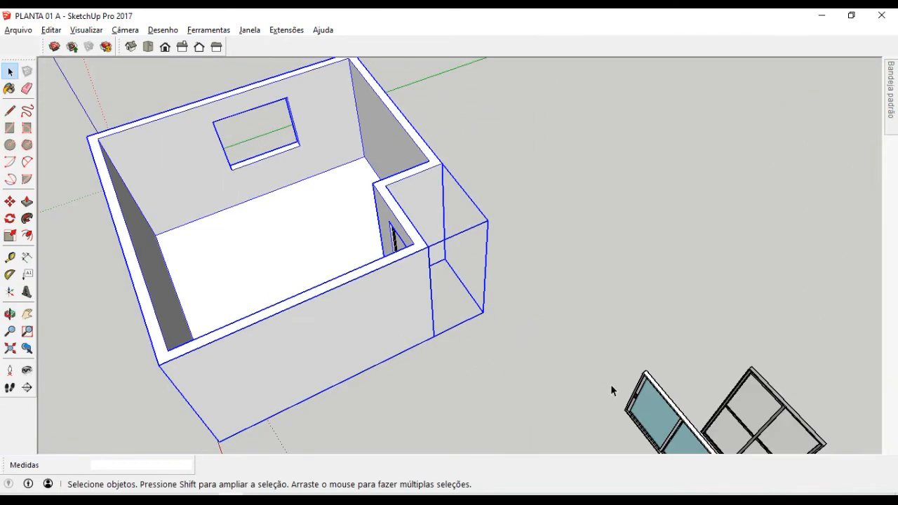
pyautogui.click(637, 393)
pyautogui.scroll(-4, 261, 140)
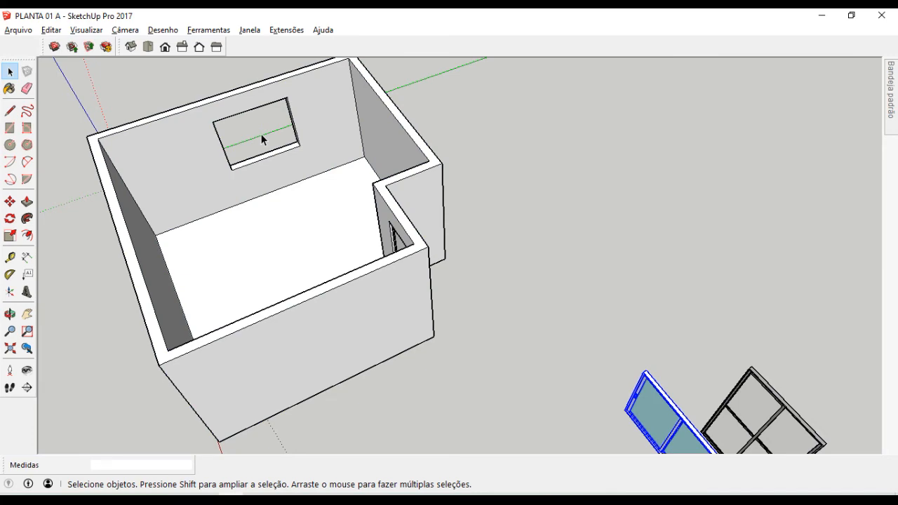
pyautogui.moveTo(506, 341); pyautogui.dragTo(545, 320, button='middle')
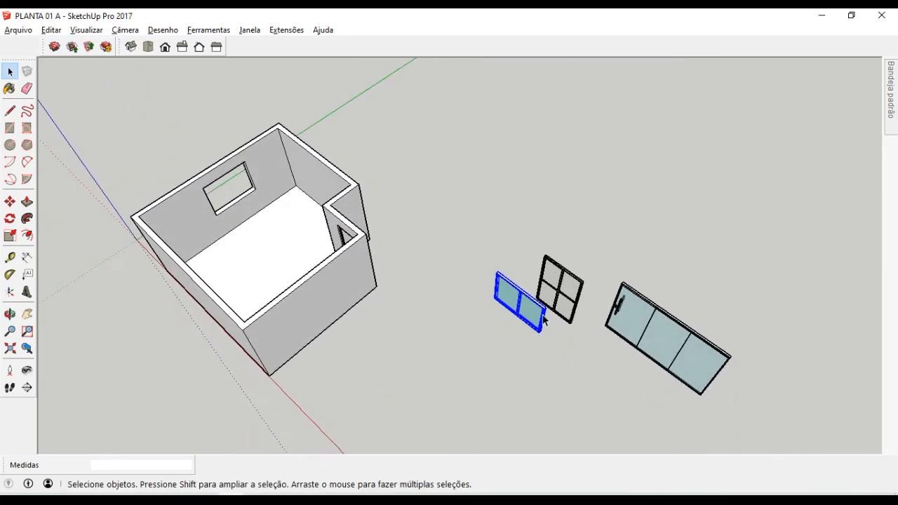
pyautogui.press('m')
pyautogui.moveTo(544, 317); pyautogui.dragTo(408, 217)
pyautogui.keyDown('shift'); pyautogui.moveTo(398, 181); pyautogui.dragTo(547, 263, button='middle'); pyautogui.keyUp('shift')
pyautogui.moveTo(374, 262); pyautogui.dragTo(491, 274, button='middle')
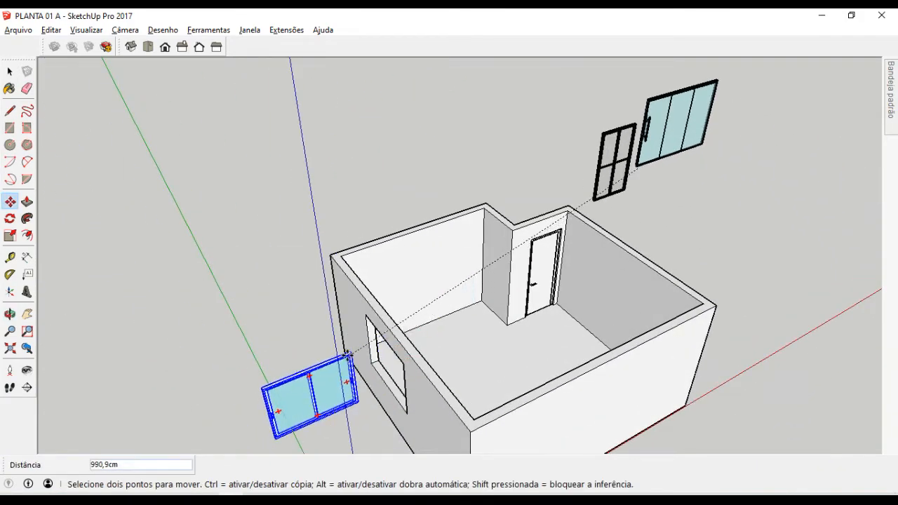
pyautogui.click(325, 361)
# - Compare the glass window's orientation with the window opening in the exterior wall
pyautogui.keyDown('shift'); pyautogui.moveTo(319, 374); pyautogui.dragTo(351, 305, button='middle'); pyautogui.keyUp('shift')
pyautogui.scroll(2, 337, 332)
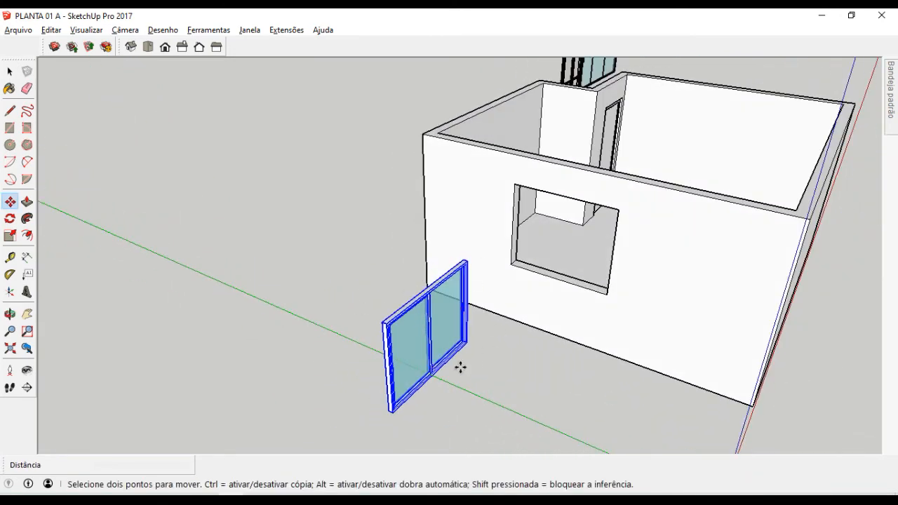
pyautogui.moveTo(415, 307); pyautogui.dragTo(505, 246, button='middle')
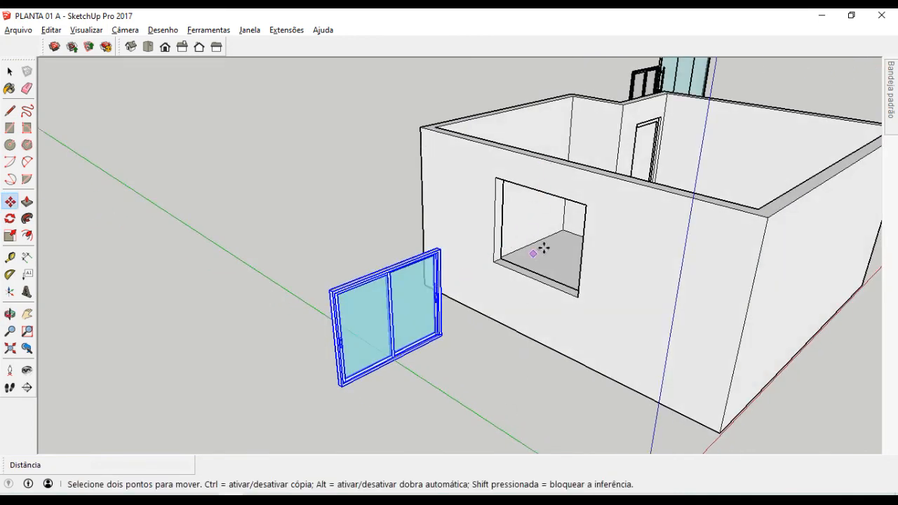
pyautogui.moveTo(375, 315); pyautogui.dragTo(379, 317, button='middle')
pyautogui.keyDown('shift'); pyautogui.moveTo(384, 354); pyautogui.dragTo(425, 335, button='middle'); pyautogui.keyUp('shift')
pyautogui.scroll(3, 425, 334)
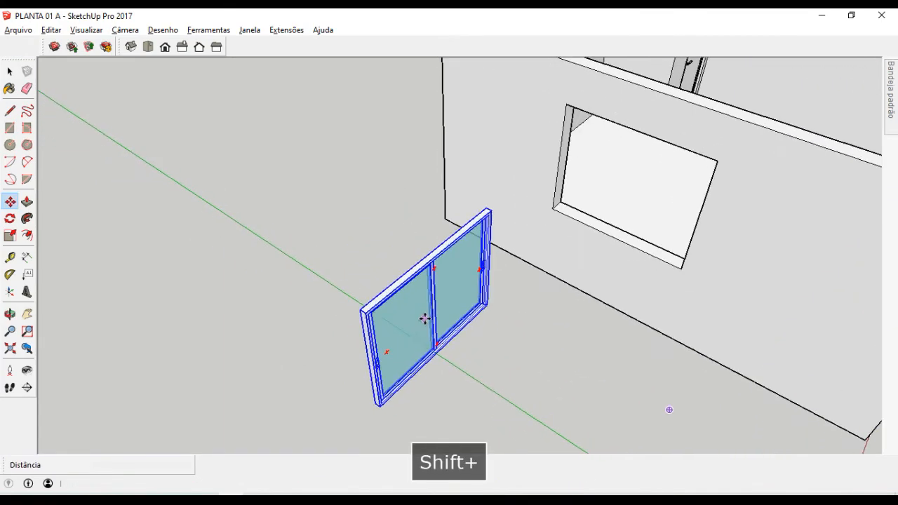
pyautogui.moveTo(429, 369); pyautogui.dragTo(420, 266, button='middle')
pyautogui.press('space')
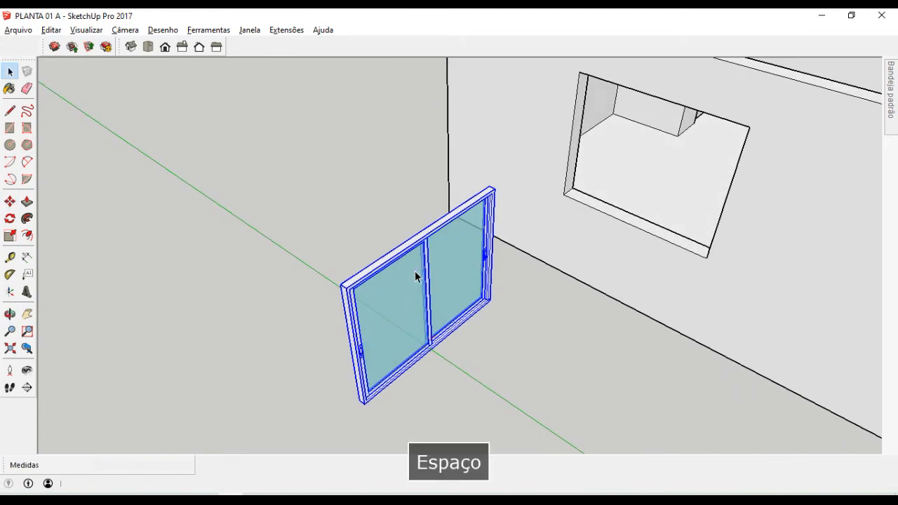
pyautogui.press('m')
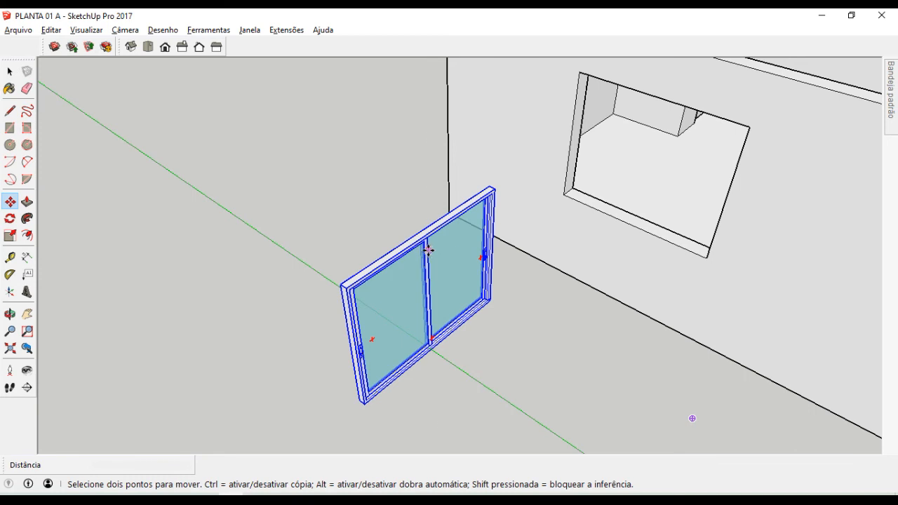
# - Flip the two-pane glass window half a turn about the green axis, followed by half a turn about the red axis
pyautogui.scroll(3, 372, 340)
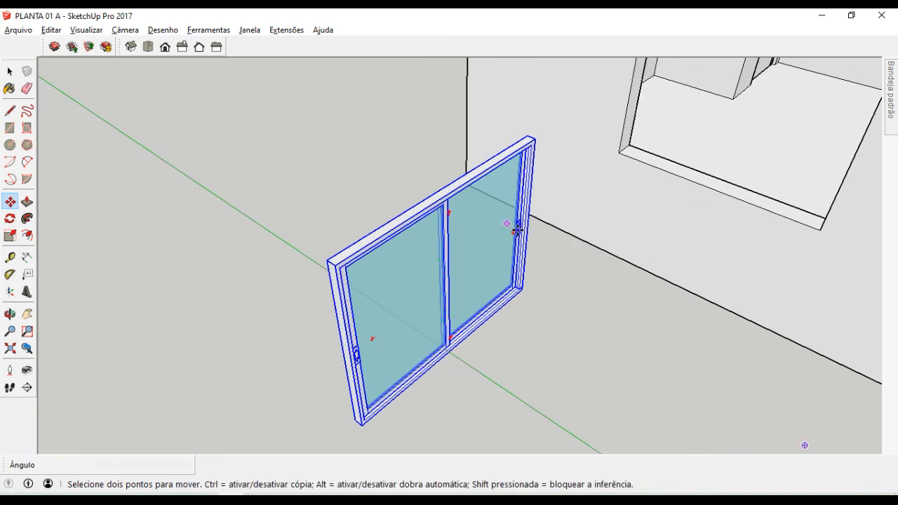
pyautogui.click(449, 214)
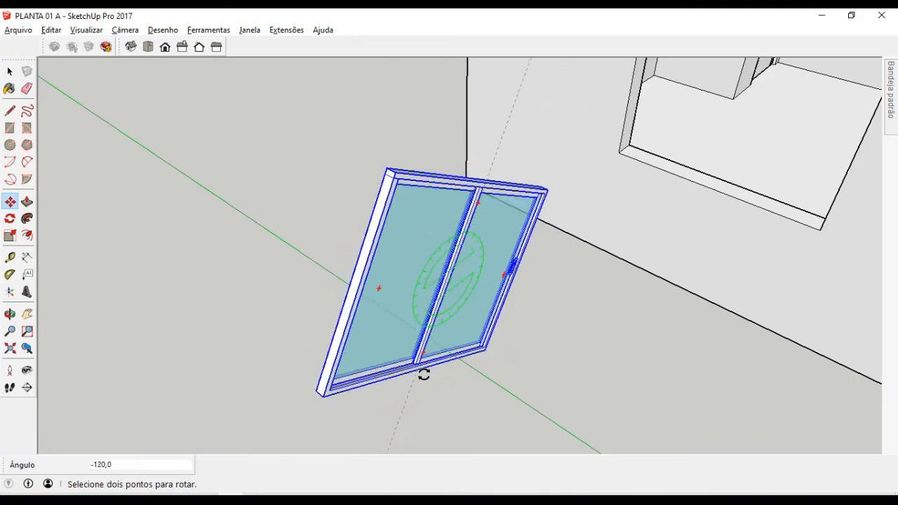
pyautogui.click(449, 373)
pyautogui.moveTo(303, 311); pyautogui.dragTo(437, 248, button='middle')
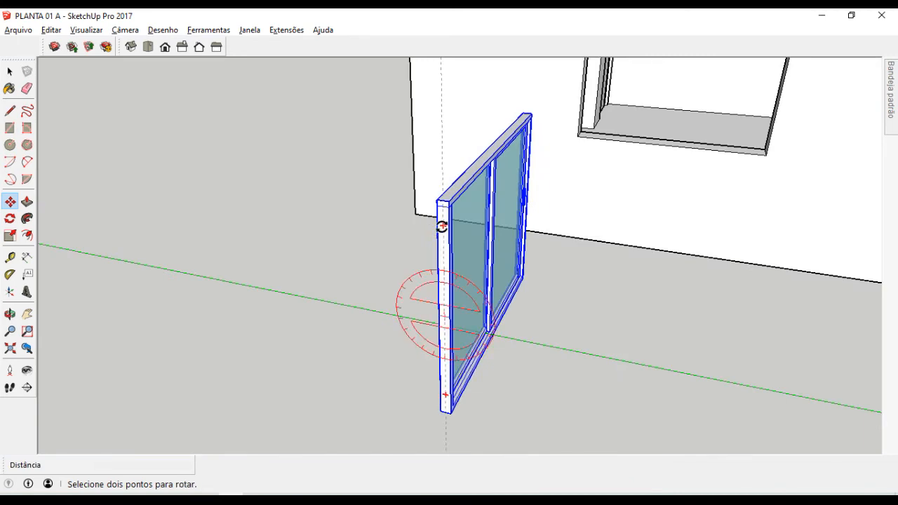
pyautogui.click(440, 228)
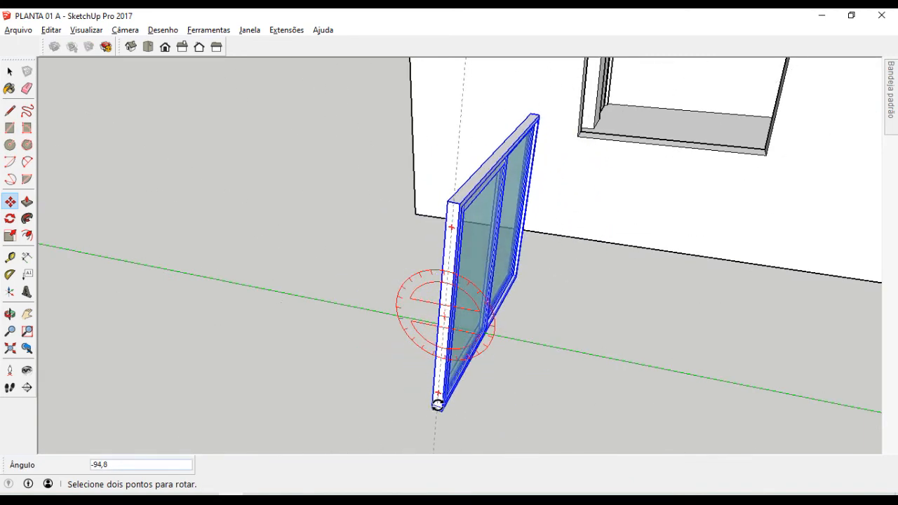
pyautogui.click(442, 417)
pyautogui.moveTo(442, 417); pyautogui.dragTo(396, 295, button='middle')
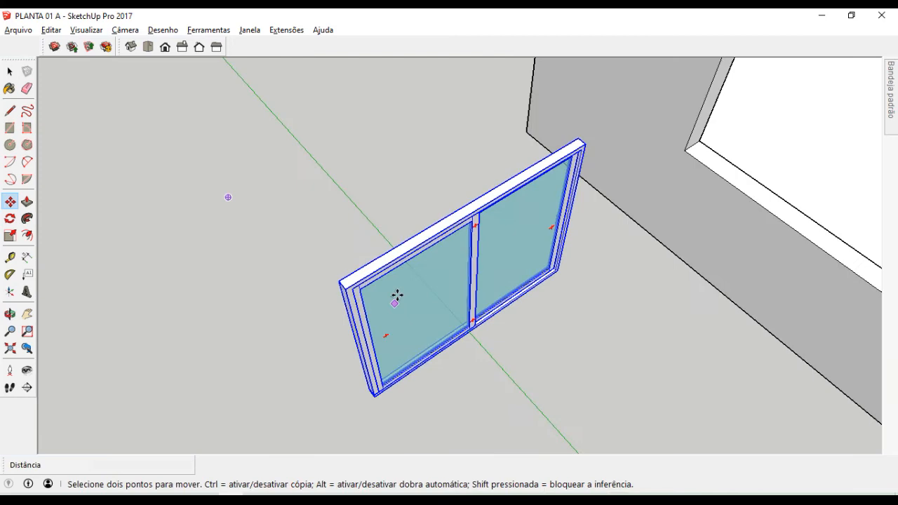
# - Try rotating the glass window about its vertical axis freely and by exactly 90°, and undo the 90° turn
pyautogui.click(369, 262)
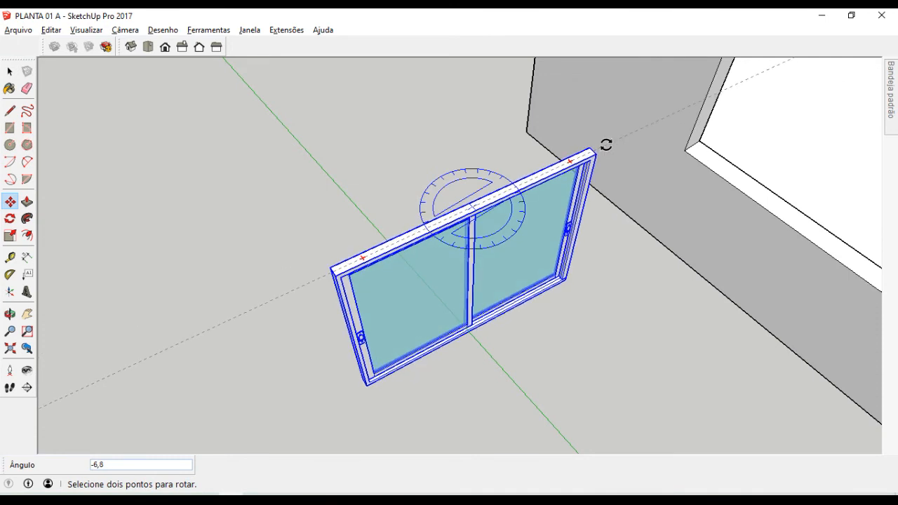
pyautogui.click(562, 149)
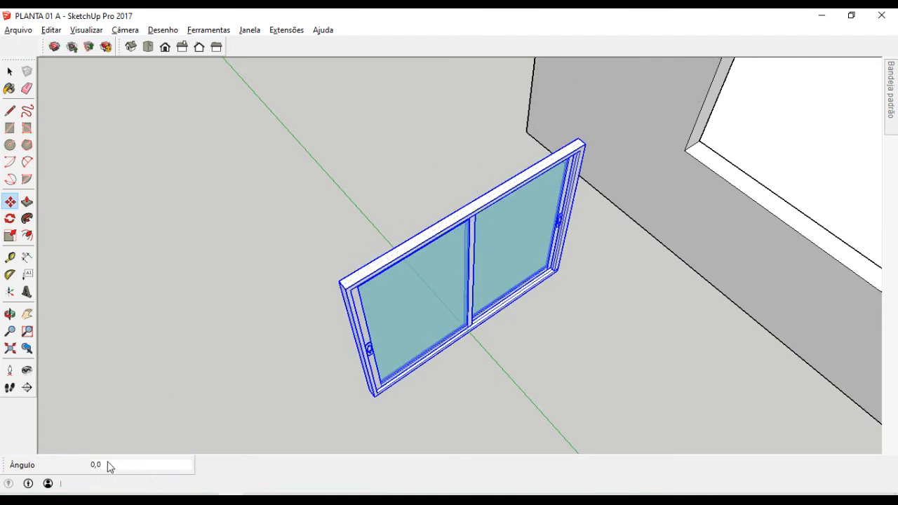
pyautogui.press('q')
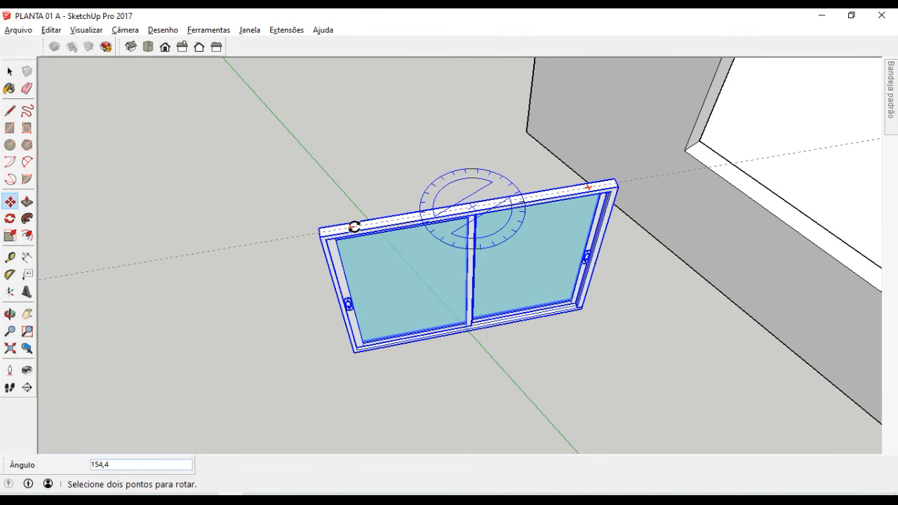
pyautogui.write('90')
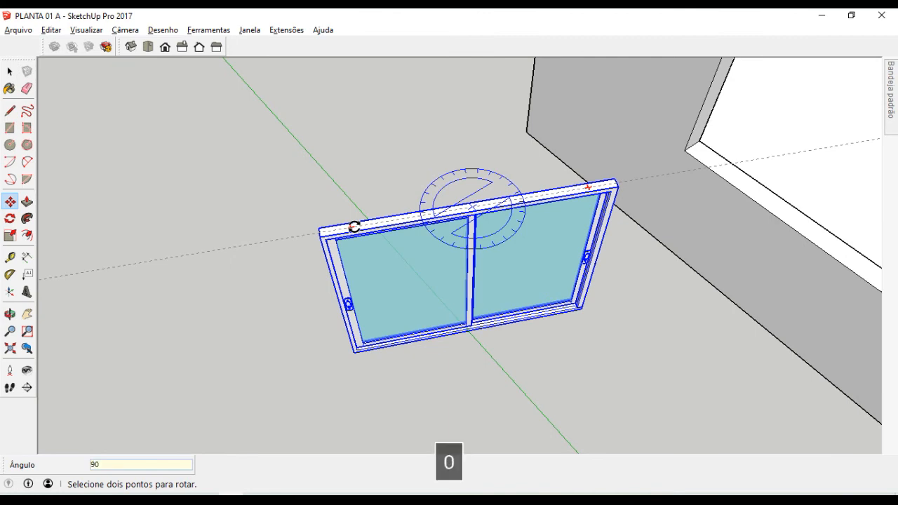
pyautogui.press('Return')
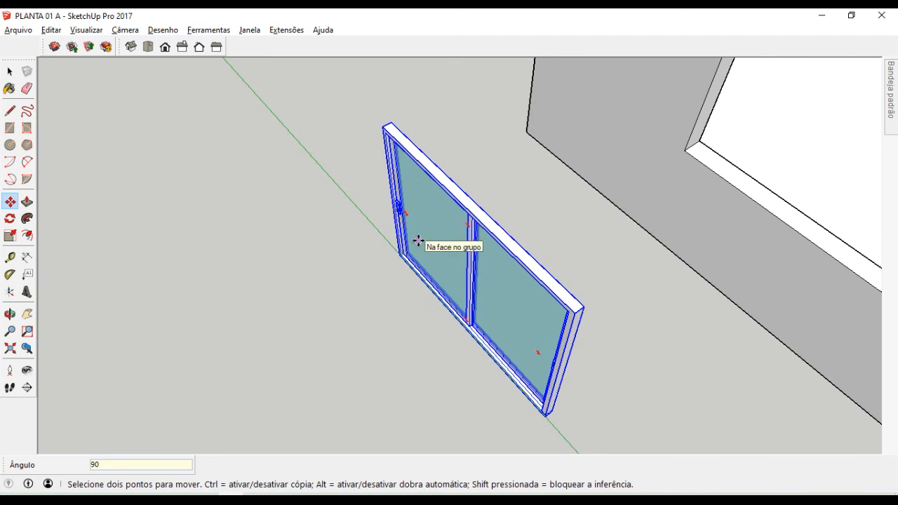
pyautogui.hotkey('ctrl', 'z')
pyautogui.hotkey('ctrl', 'z')
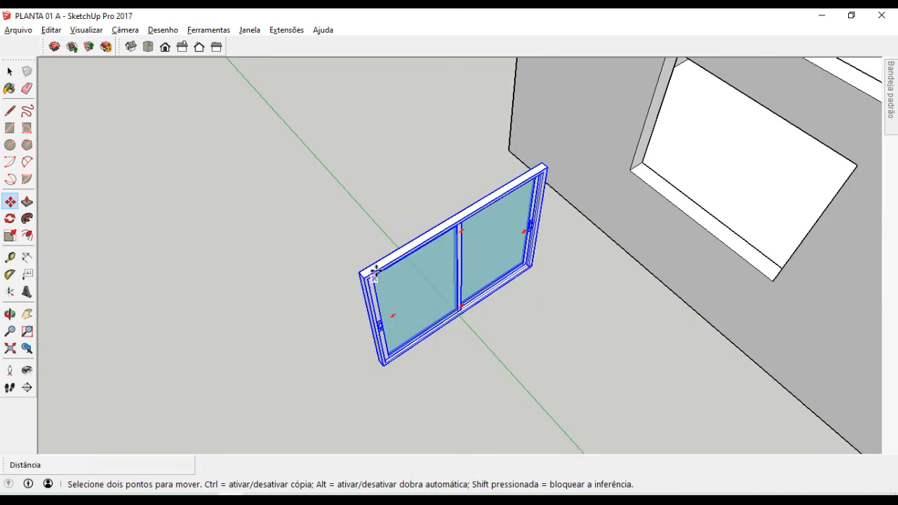
# - Rotate the glass window about the vertical axis with an entered angle of 90 and undo that rotation
pyautogui.scroll(1, 376, 273)
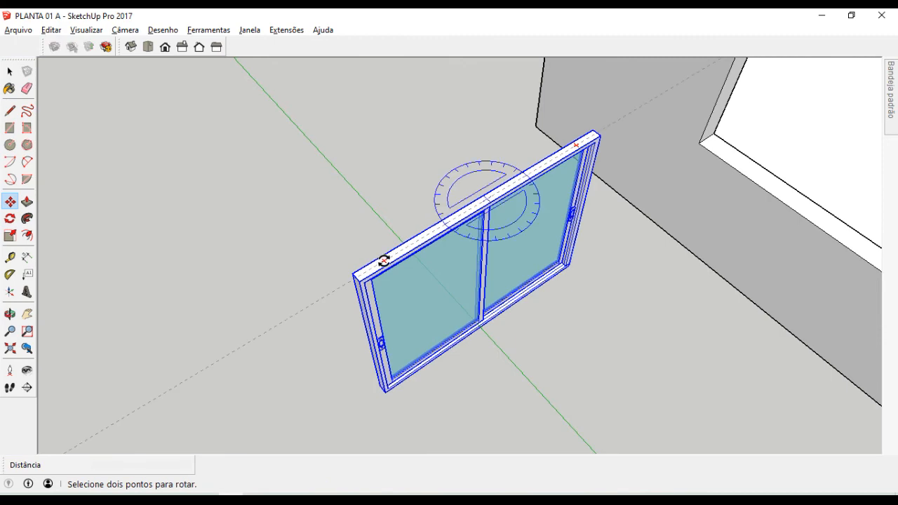
pyautogui.click(383, 260)
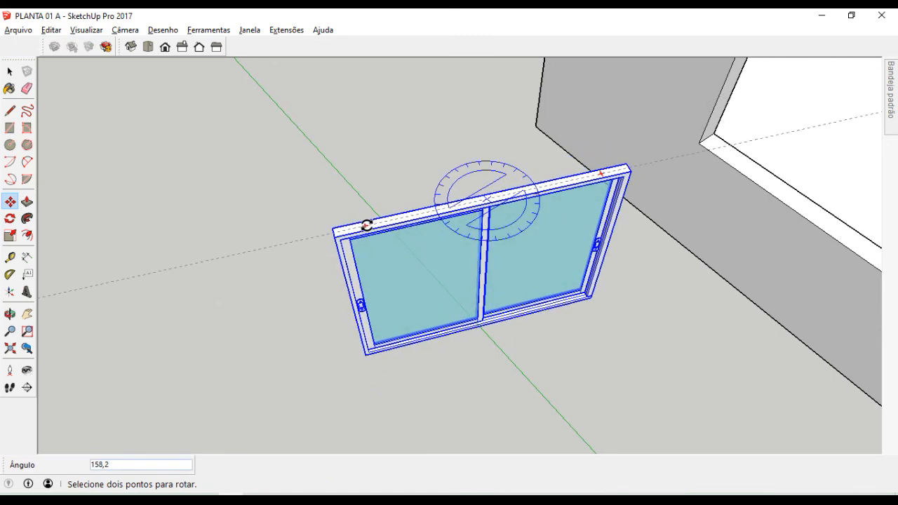
pyautogui.write('90')
pyautogui.press('Return')
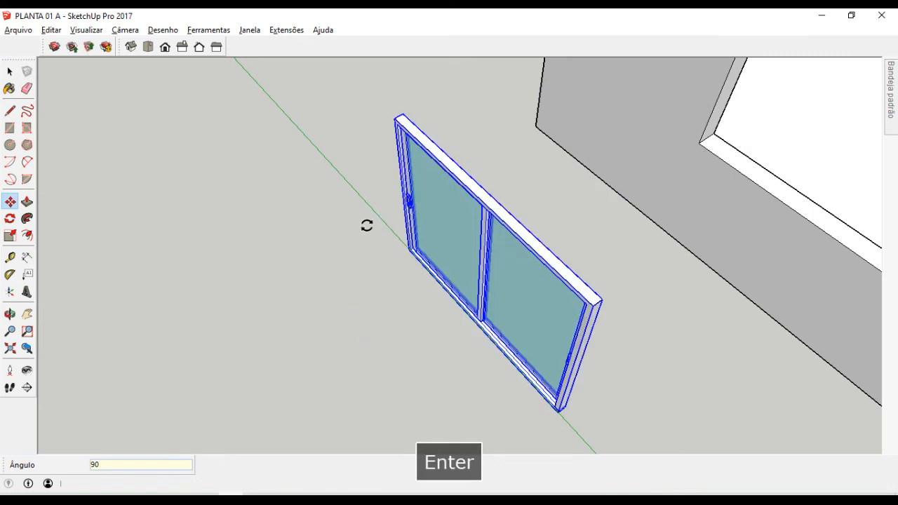
pyautogui.hotkey('ctrl', 'z')
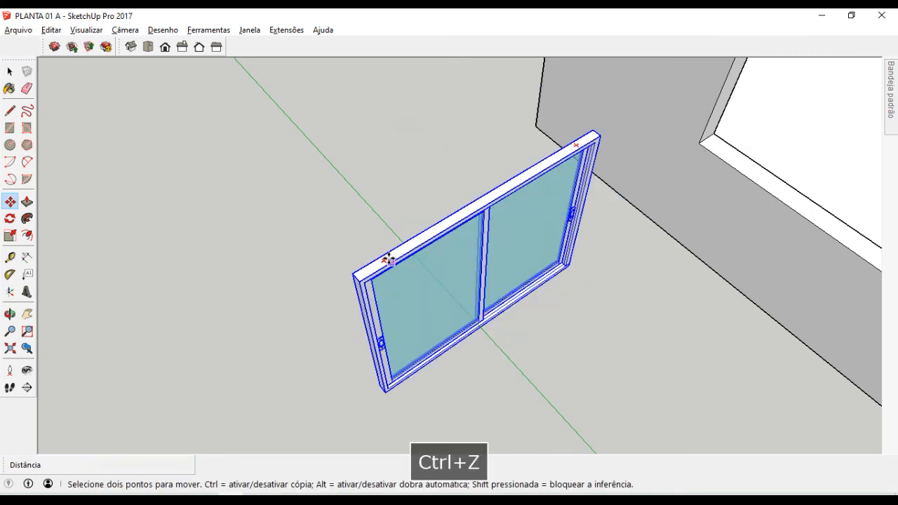
# - Rotate the glass window 90° about its vertical axis so that it runs parallel to the wall with the window opening
pyautogui.click(384, 257)
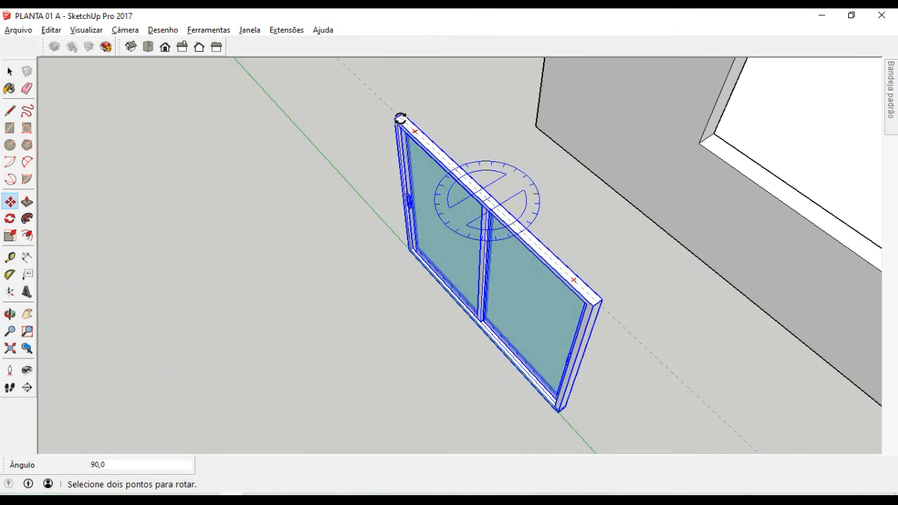
pyautogui.click(401, 118)
pyautogui.press('m')
pyautogui.moveTo(417, 301); pyautogui.dragTo(558, 236, button='middle')
pyautogui.scroll(-2, 616, 246)
pyautogui.moveTo(616, 246); pyautogui.dragTo(483, 231, button='middle')
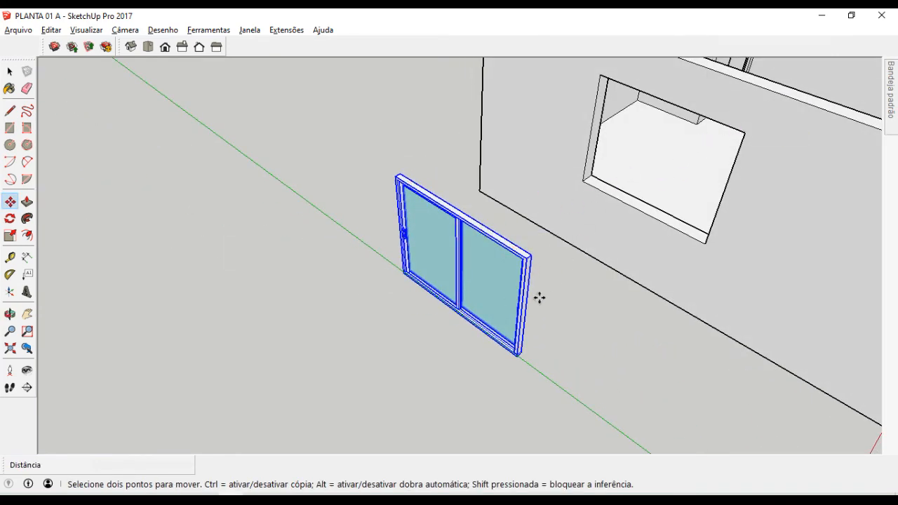
# - Scale the glass window's width along the red axis to 0.79 and reduce its height along the blue axis
pyautogui.press('s')
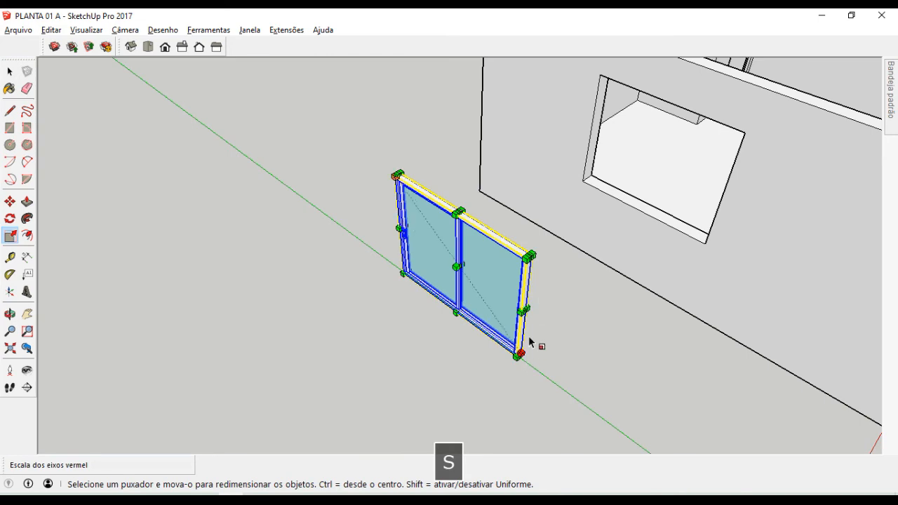
pyautogui.scroll(4, 530, 351)
pyautogui.moveTo(516, 290); pyautogui.dragTo(427, 242)
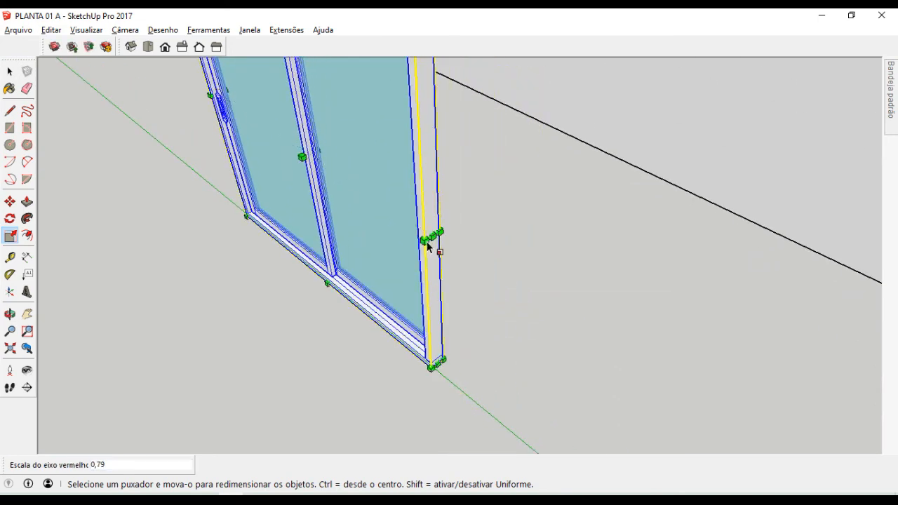
pyautogui.scroll(-2, 426, 241)
pyautogui.keyDown('shift'); pyautogui.moveTo(383, 184); pyautogui.dragTo(430, 266, button='middle'); pyautogui.keyUp('shift')
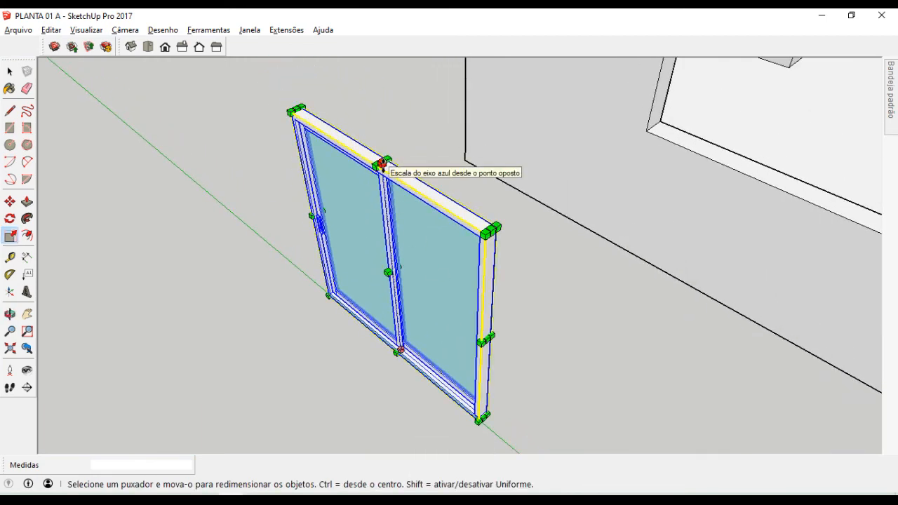
pyautogui.moveTo(381, 163); pyautogui.dragTo(381, 210)
# - Scale the glass window's width along the red axis by a further 0.76 and lower its height once more
pyautogui.moveTo(435, 302); pyautogui.dragTo(437, 325, button='middle')
pyautogui.scroll(4, 445, 321)
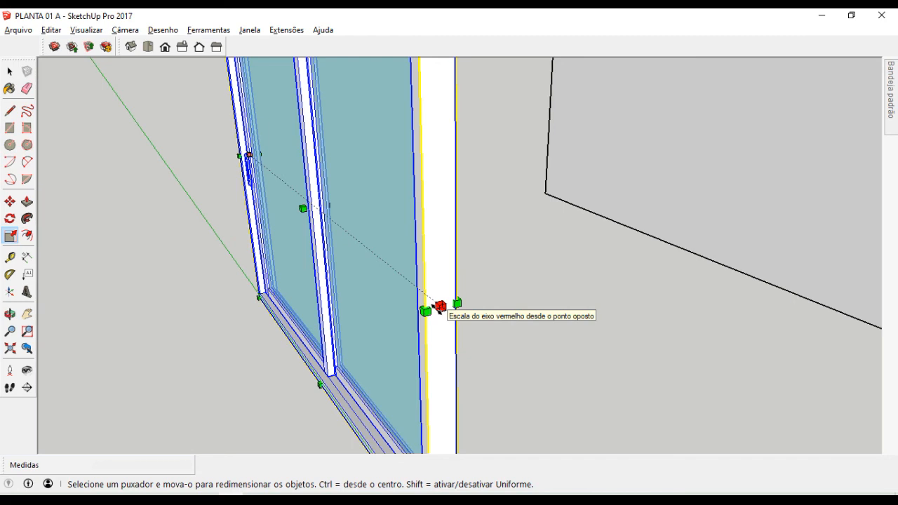
pyautogui.moveTo(441, 306); pyautogui.dragTo(476, 358, button='middle')
pyautogui.scroll(-5, 467, 353)
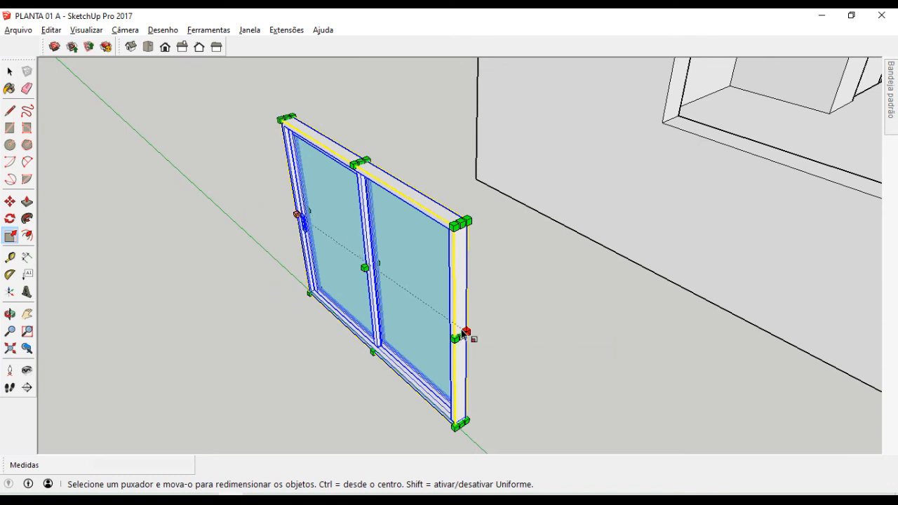
pyautogui.moveTo(457, 333); pyautogui.dragTo(414, 300)
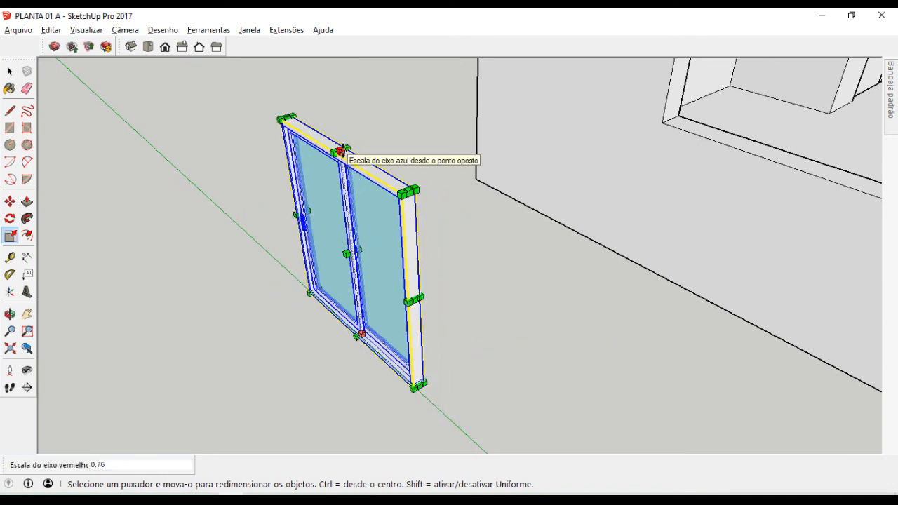
pyautogui.moveTo(342, 150); pyautogui.dragTo(345, 194)
pyautogui.moveTo(375, 315); pyautogui.dragTo(408, 302, button='middle')
# - Move the glass window by its upper outer corner to the matching upper corner of the opening in the wall
pyautogui.press('m')
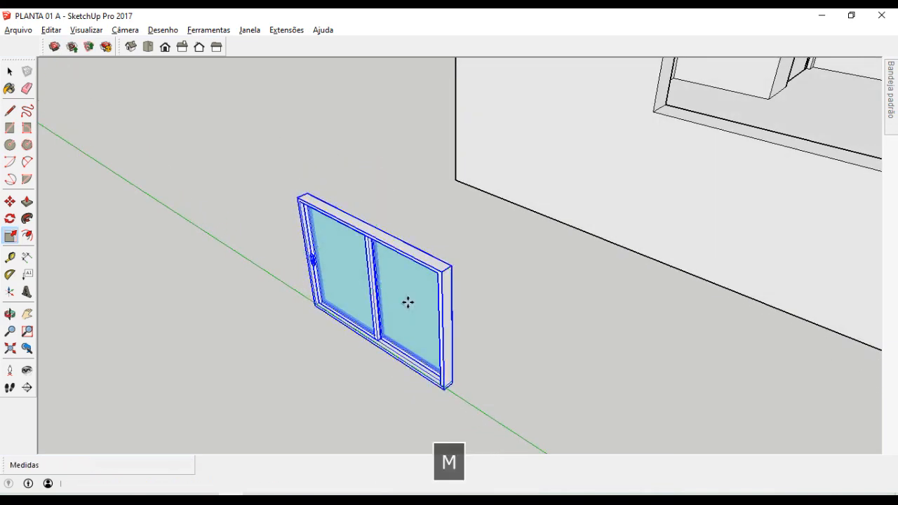
pyautogui.scroll(-2, 420, 292)
pyautogui.scroll(5, 443, 285)
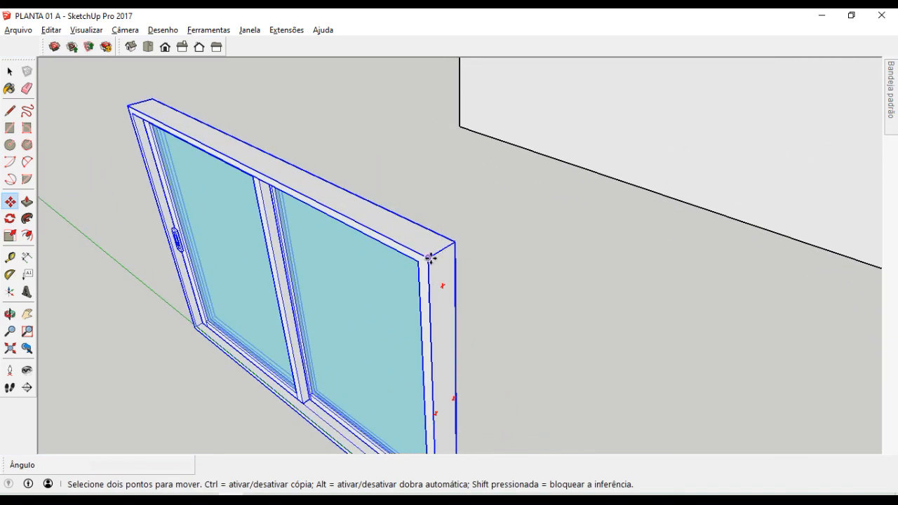
pyautogui.click(429, 258)
pyautogui.scroll(-6, 430, 260)
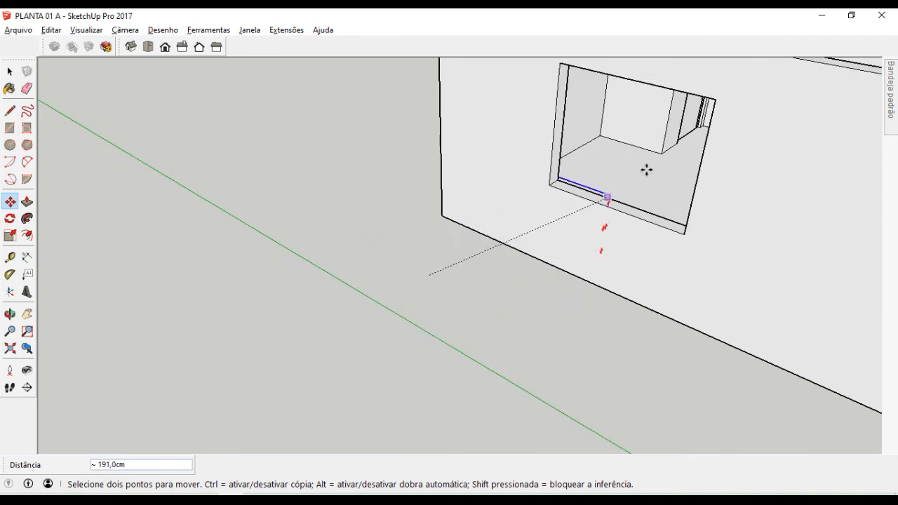
pyautogui.click(716, 96)
# - Try stretching the glass window to the opening's far side and scaling its height down to the sill by about 1.75
pyautogui.moveTo(531, 254); pyautogui.dragTo(728, 236, button='middle')
pyautogui.keyDown('shift'); pyautogui.moveTo(674, 122); pyautogui.dragTo(612, 281, button='middle'); pyautogui.keyUp('shift')
pyautogui.moveTo(509, 300); pyautogui.dragTo(568, 257, button='middle')
pyautogui.scroll(4, 563, 246)
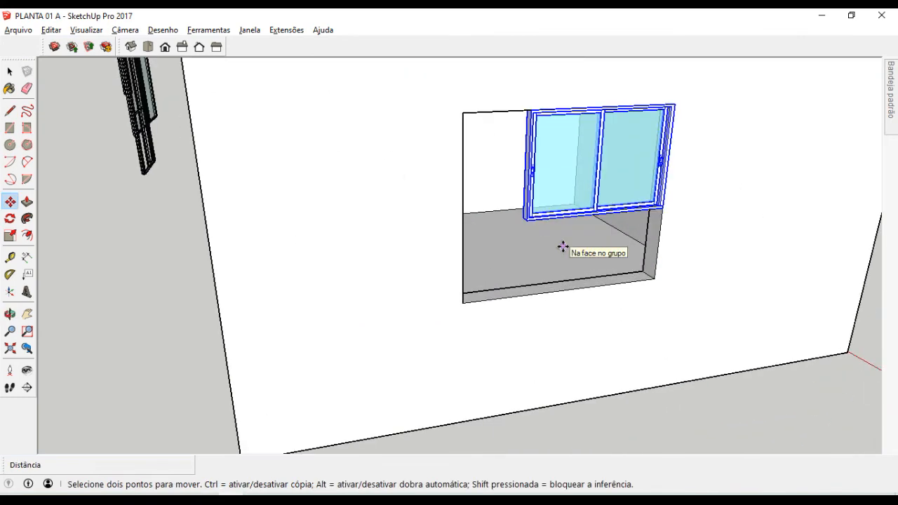
pyautogui.press('s')
pyautogui.scroll(5, 539, 176)
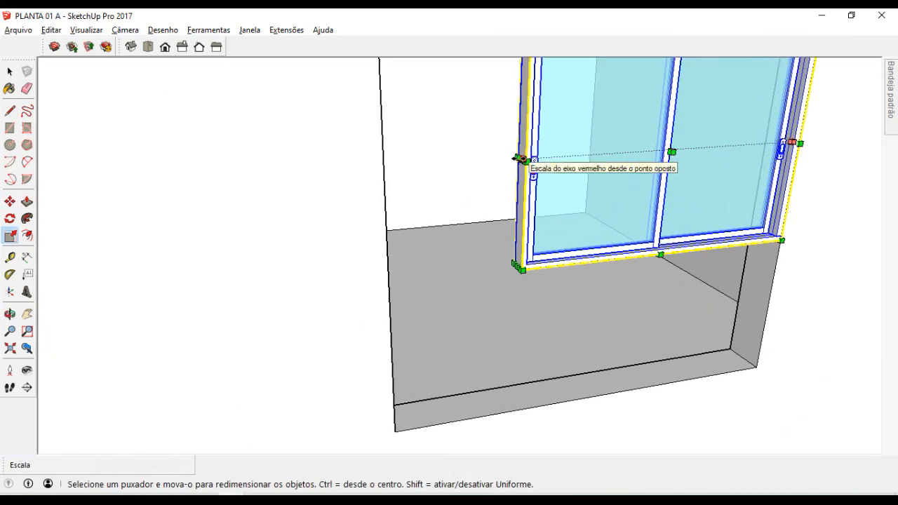
pyautogui.moveTo(520, 159); pyautogui.dragTo(427, 165)
pyautogui.scroll(-4, 521, 157)
pyautogui.moveTo(426, 81); pyautogui.dragTo(426, 80)
pyautogui.moveTo(555, 280); pyautogui.dragTo(596, 237, button='middle')
pyautogui.moveTo(627, 82); pyautogui.dragTo(627, 185)
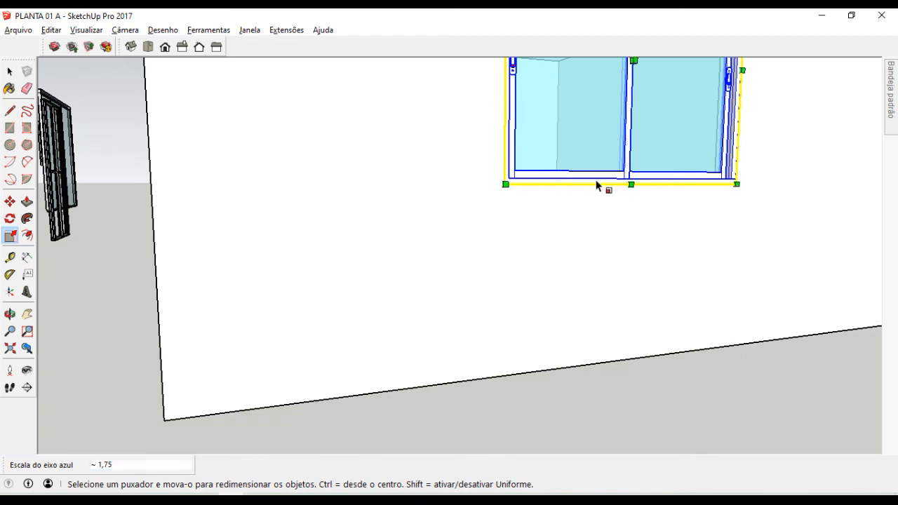
# - Deselect the glass window and undo its last width and height scaling in the opening
pyautogui.moveTo(597, 185); pyautogui.dragTo(490, 311, button='middle')
pyautogui.scroll(-5, 499, 327)
pyautogui.press('space')
pyautogui.click(664, 303)
pyautogui.moveTo(663, 303); pyautogui.dragTo(580, 325, button='middle')
pyautogui.hotkey('ctrl', 'z')
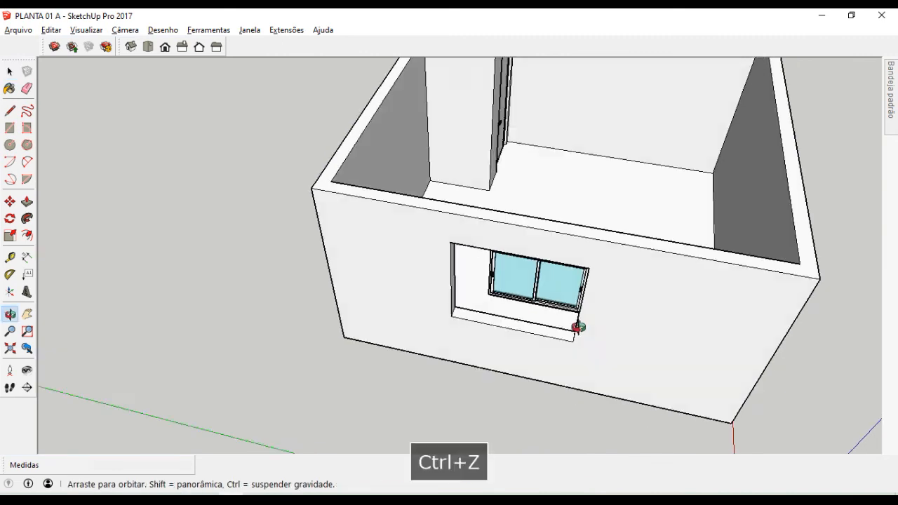
# - Select the glass window, try scaling its width and depth together from a side edge, and undo the change
pyautogui.scroll(5, 545, 283)
pyautogui.click(546, 276)
pyautogui.moveTo(546, 275); pyautogui.dragTo(541, 275, button='middle')
pyautogui.press('s')
pyautogui.scroll(6, 515, 251)
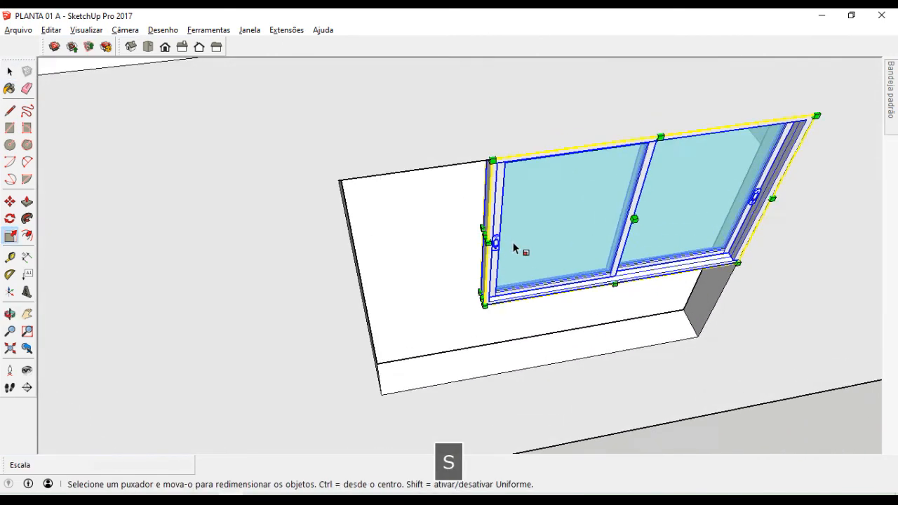
pyautogui.moveTo(488, 244); pyautogui.dragTo(403, 359)
pyautogui.scroll(-3, 403, 359)
pyautogui.moveTo(403, 359); pyautogui.dragTo(469, 257, button='middle')
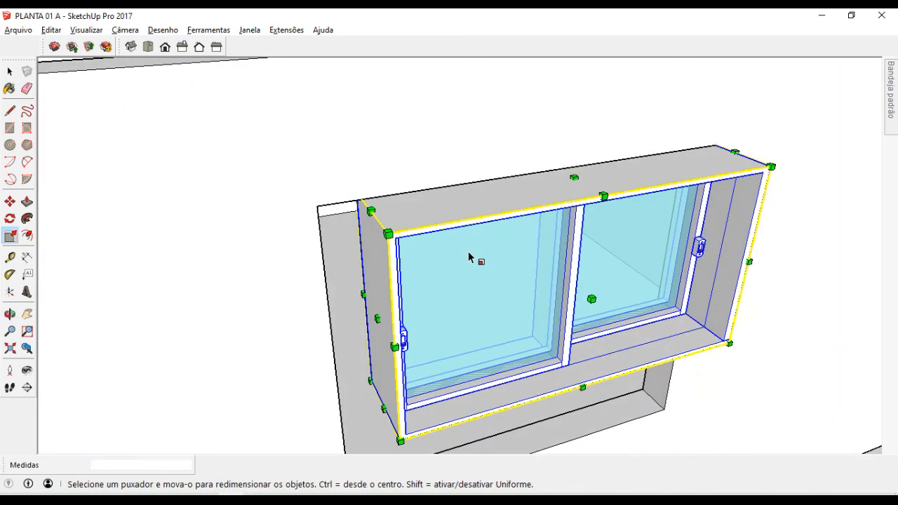
pyautogui.hotkey('ctrl', 'z')
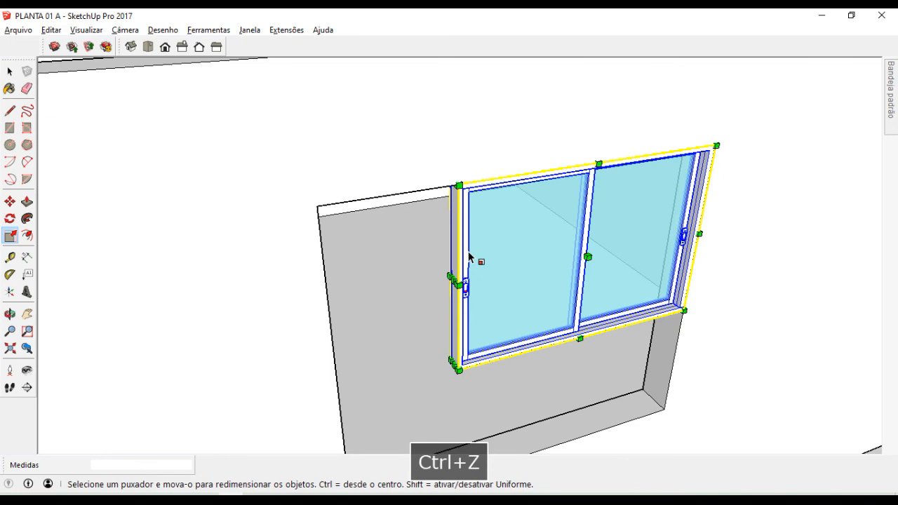
# - Stretch the glass window along the red axis only, up to the far vertical edge of the wall opening
pyautogui.scroll(-3, 469, 258)
pyautogui.moveTo(469, 257); pyautogui.dragTo(400, 301, button='middle')
pyautogui.scroll(2, 463, 300)
pyautogui.scroll(2, 462, 300)
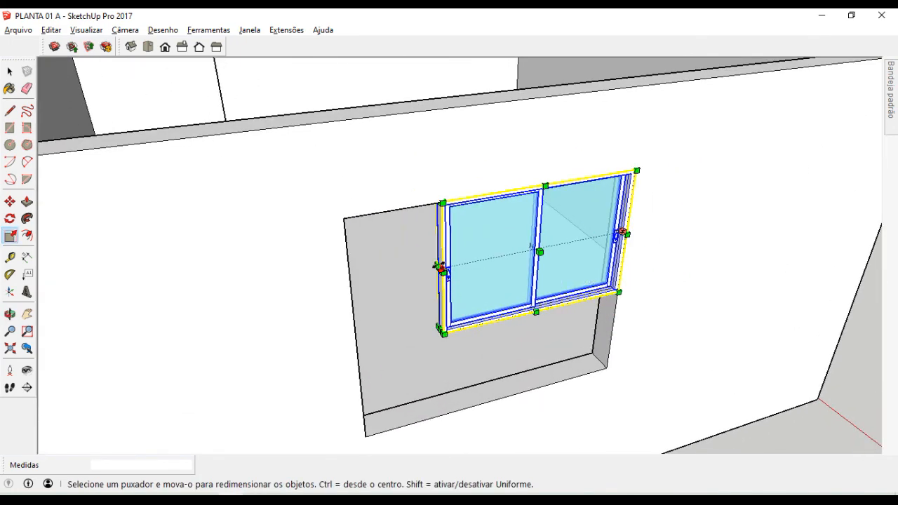
pyautogui.scroll(2, 436, 266)
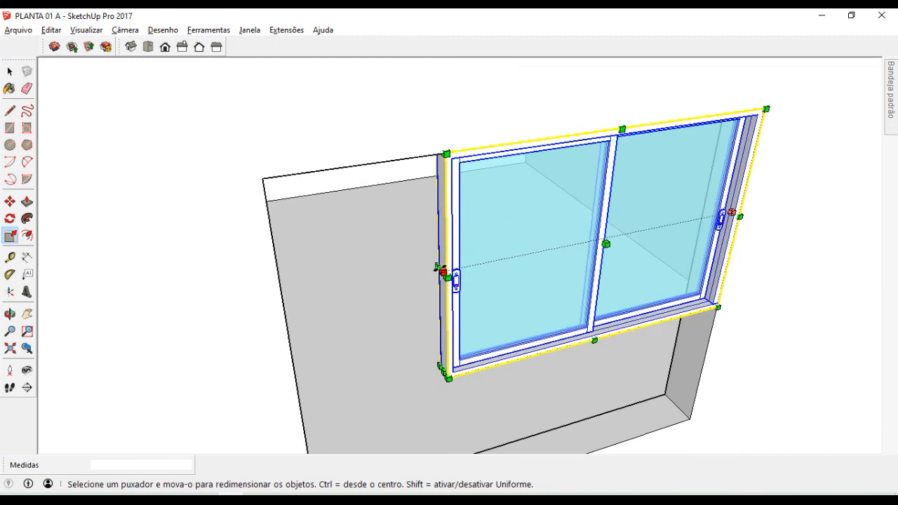
pyautogui.moveTo(441, 270); pyautogui.dragTo(264, 178)
pyautogui.scroll(-3, 520, 369)
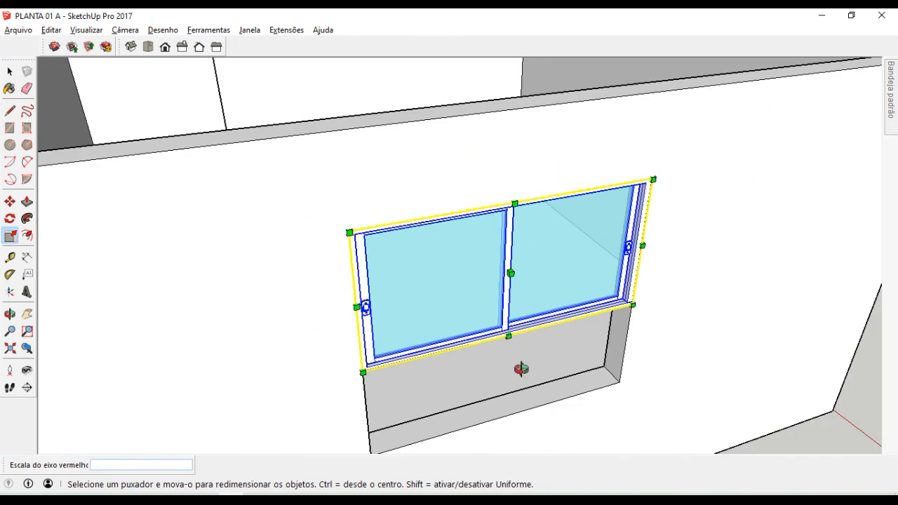
# - Stretch the glass window along the blue axis down to the opening's sill and deselect it
pyautogui.moveTo(522, 370); pyautogui.dragTo(527, 145, button='middle')
pyautogui.moveTo(517, 106); pyautogui.dragTo(518, 232)
pyautogui.scroll(-2, 505, 224)
pyautogui.moveTo(470, 188); pyautogui.dragTo(433, 367, button='middle')
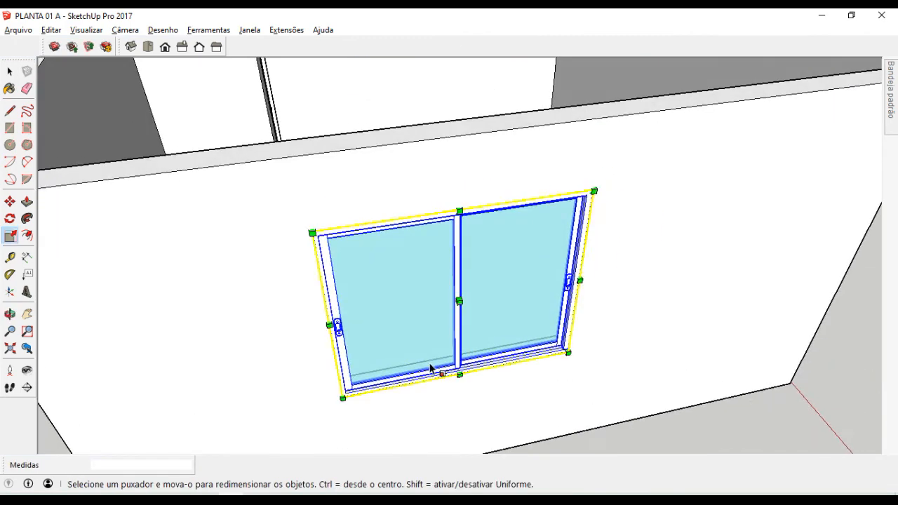
pyautogui.scroll(-5, 433, 366)
pyautogui.press('space')
pyautogui.click(610, 406)
# - Delete the unused four-pane window frame and the glass door with the bar handle lying beside the room
pyautogui.moveTo(553, 341); pyautogui.dragTo(370, 240, button='middle')
pyautogui.moveTo(606, 214); pyautogui.dragTo(449, 217, button='middle')
pyautogui.keyDown('shift'); pyautogui.moveTo(618, 156); pyautogui.dragTo(453, 214, button='middle'); pyautogui.keyUp('shift')
pyautogui.click(727, 219)
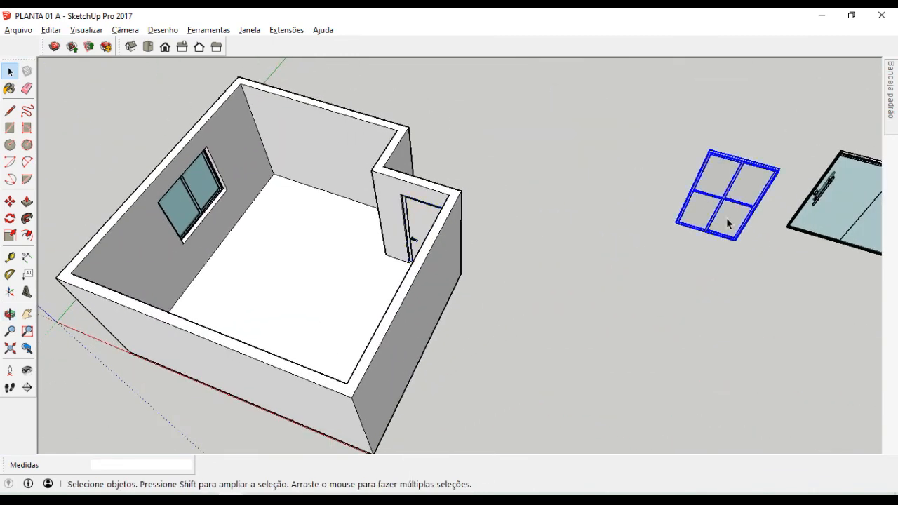
pyautogui.press('Delete')
pyautogui.scroll(-2, 799, 214)
pyautogui.press('Delete')
pyautogui.scroll(-2, 697, 251)
pyautogui.moveTo(473, 273); pyautogui.dragTo(492, 272, button='middle')
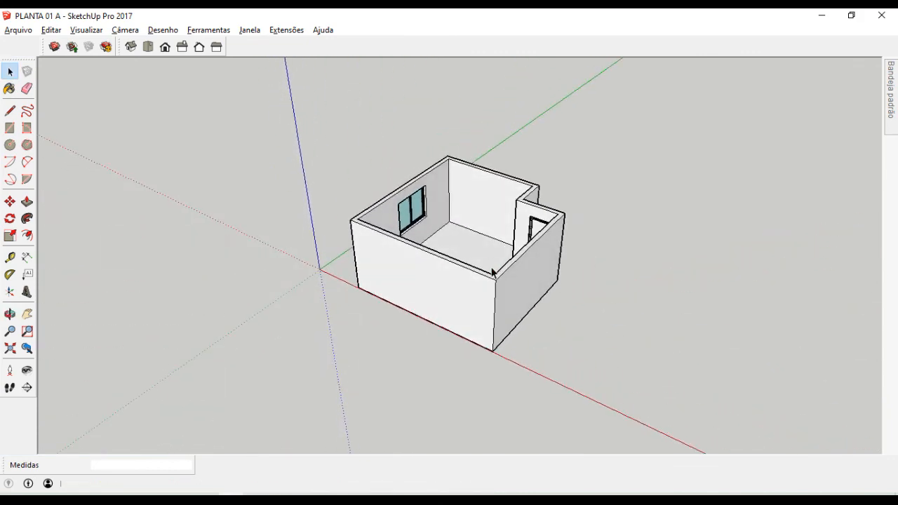